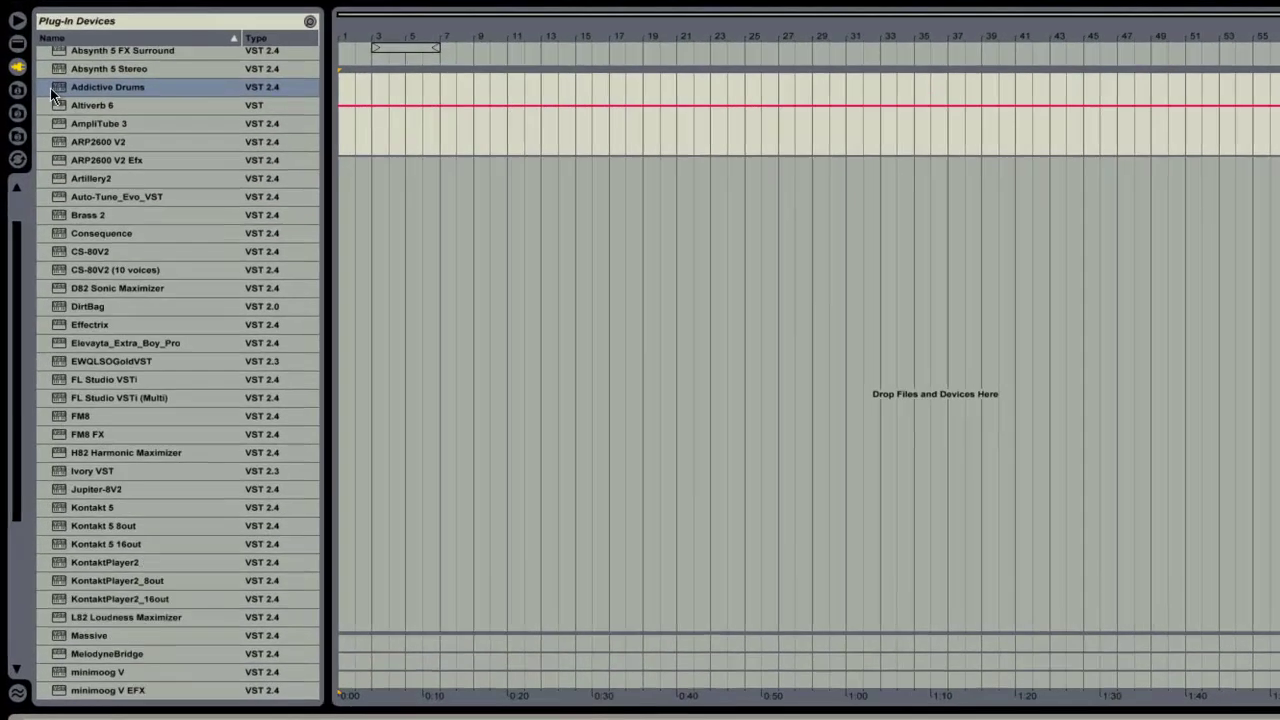
- Load Addictive Drums from the Plug-in Devices list onto the Drums track
left_click(129, 127)
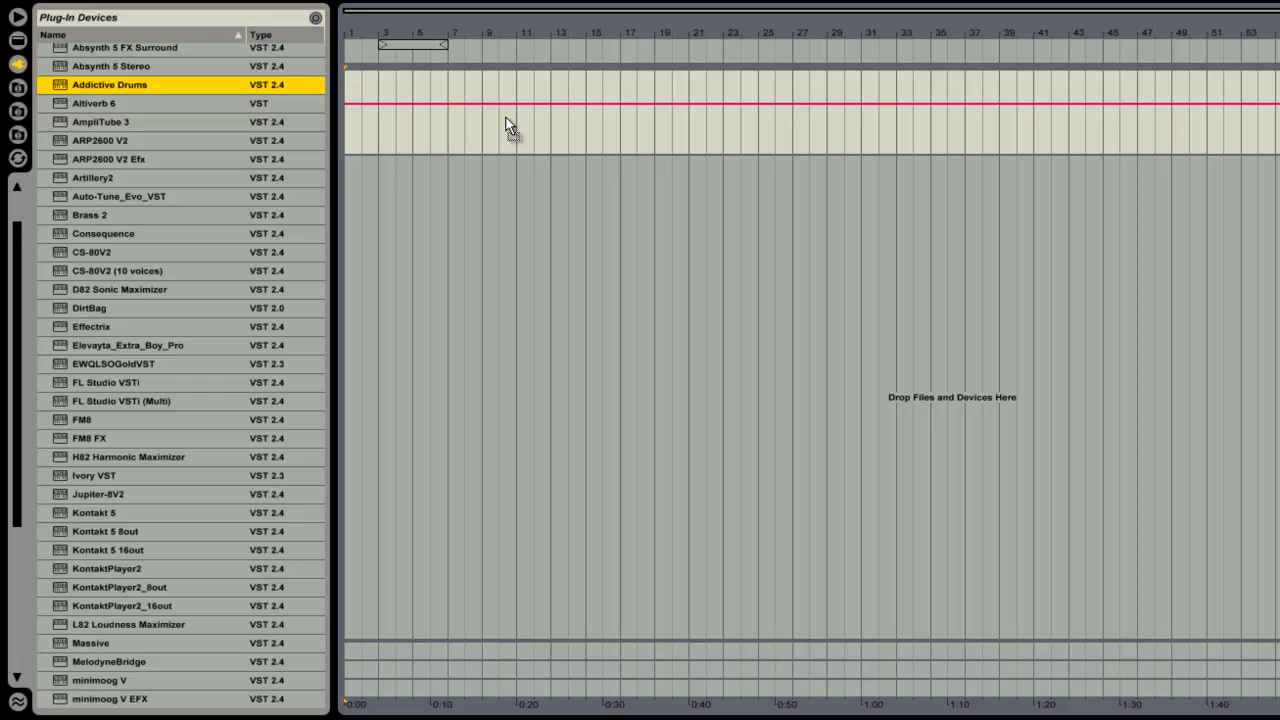
key("Return")
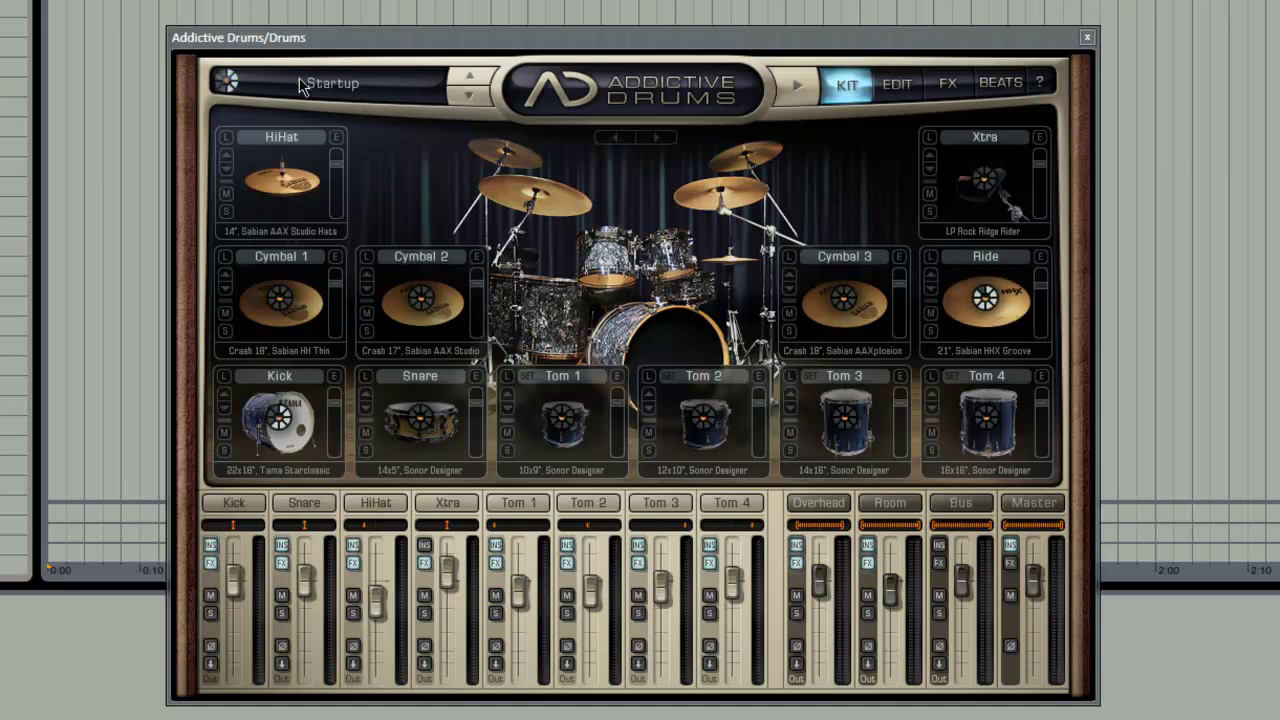
left_click(283, 181)
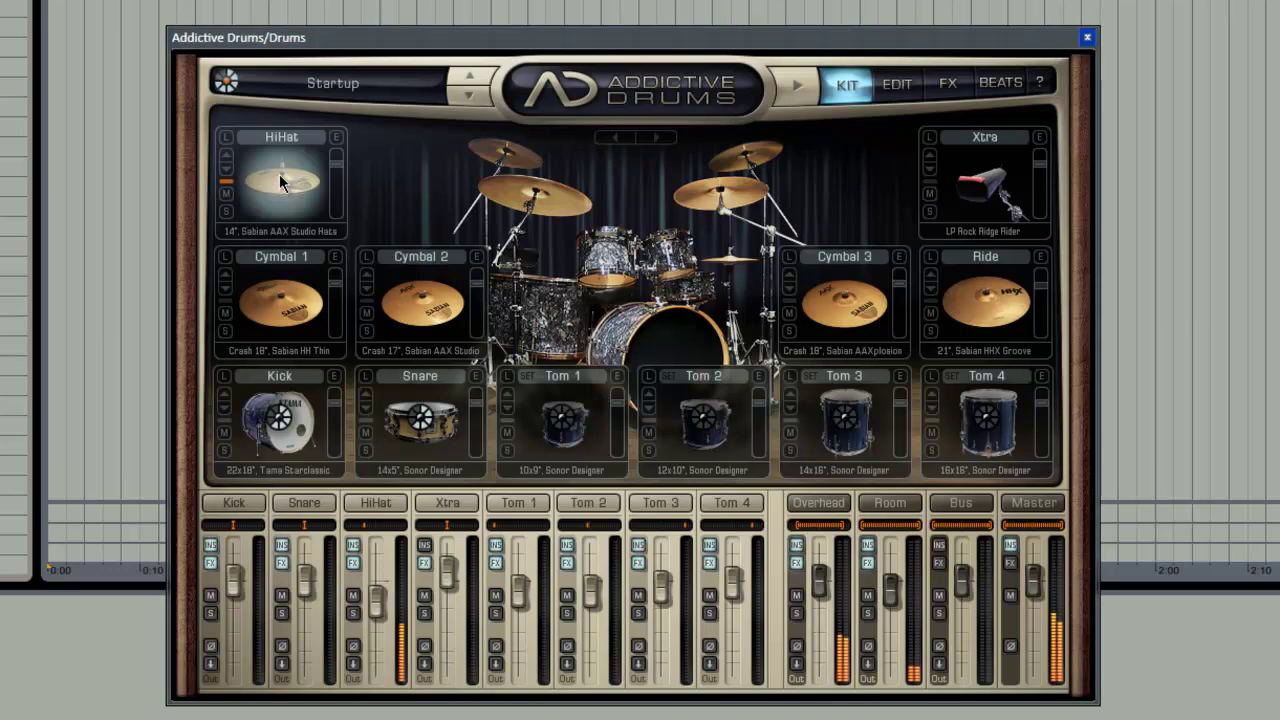
left_click(285, 310)
left_click(285, 310)
left_click(418, 304)
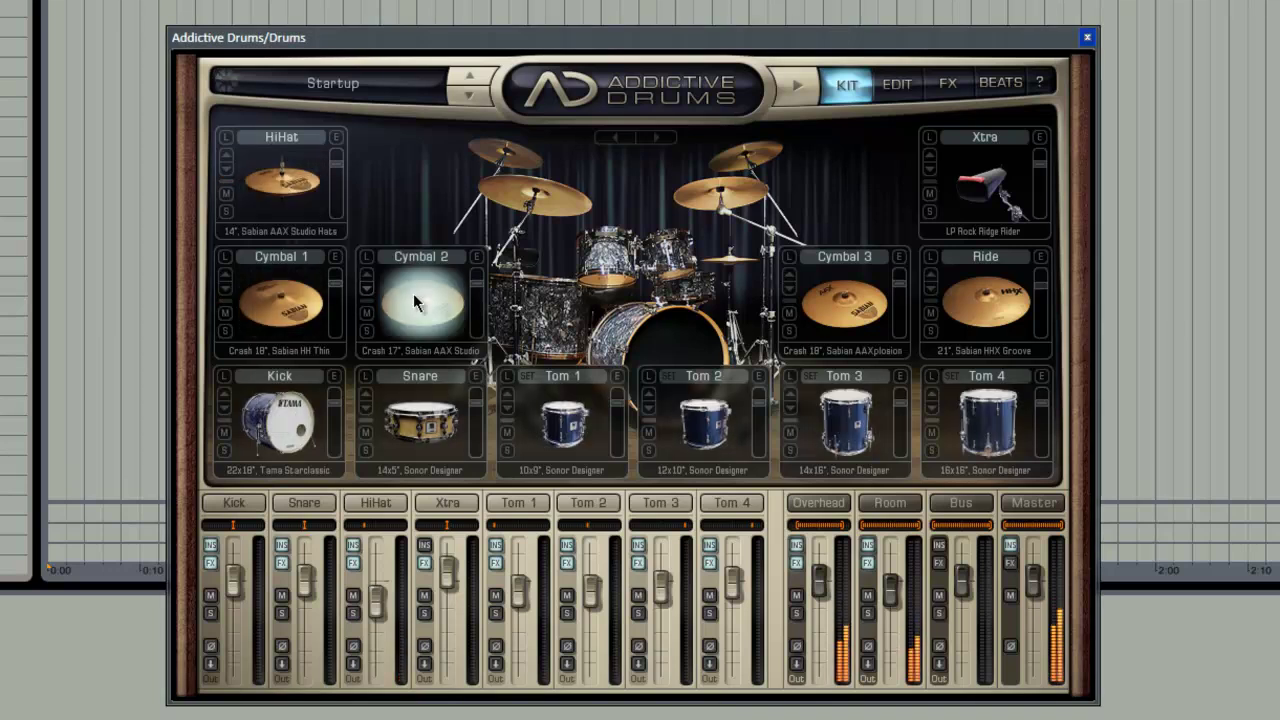
left_click(278, 420)
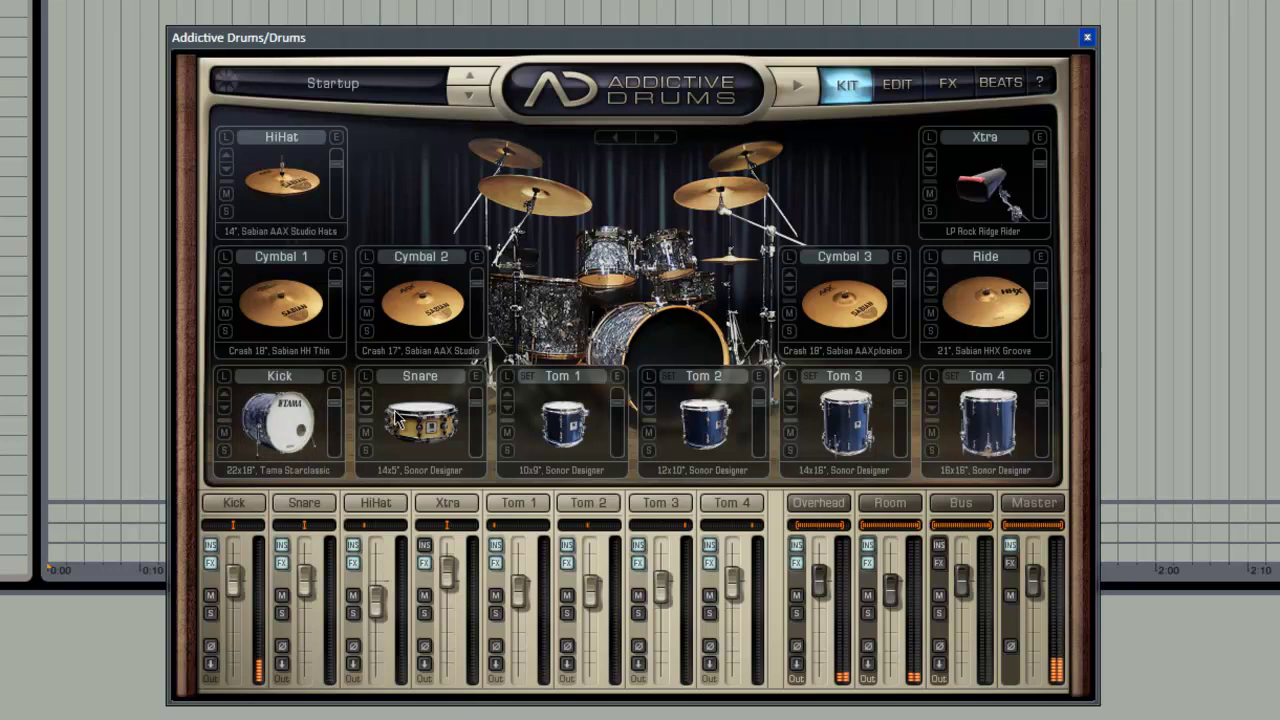
left_click(421, 432)
left_click(547, 425)
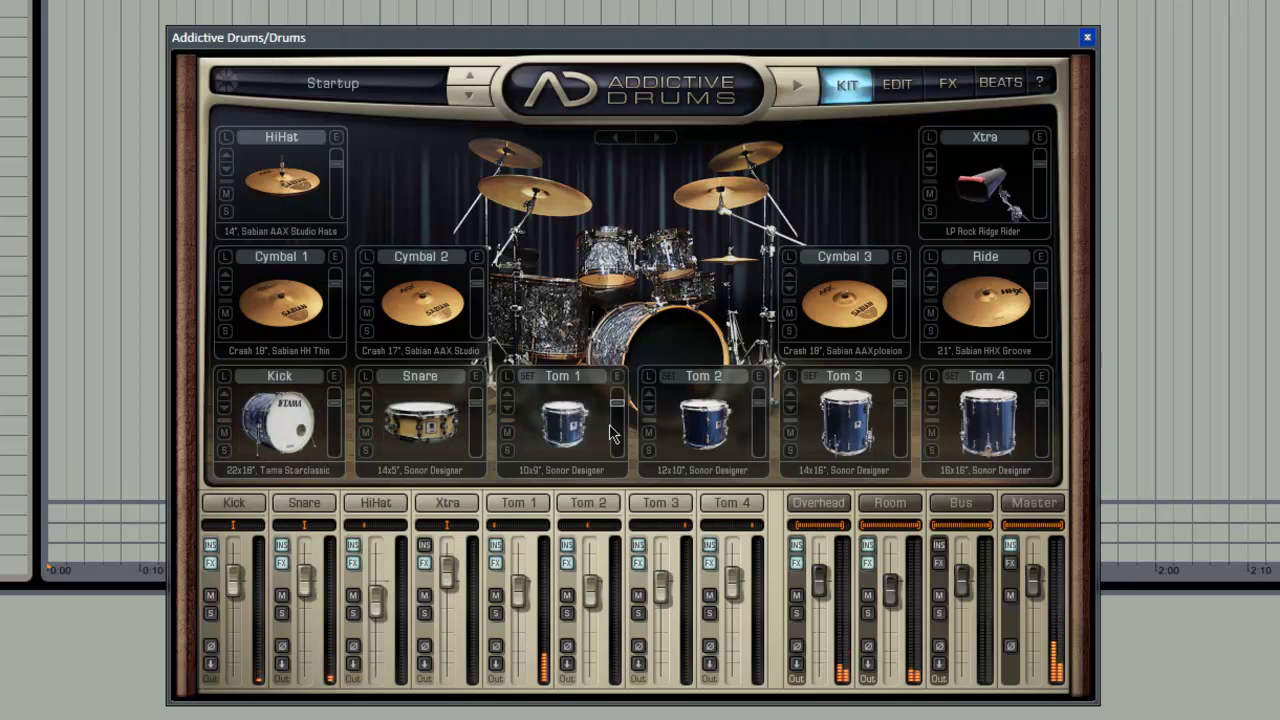
left_click(684, 424)
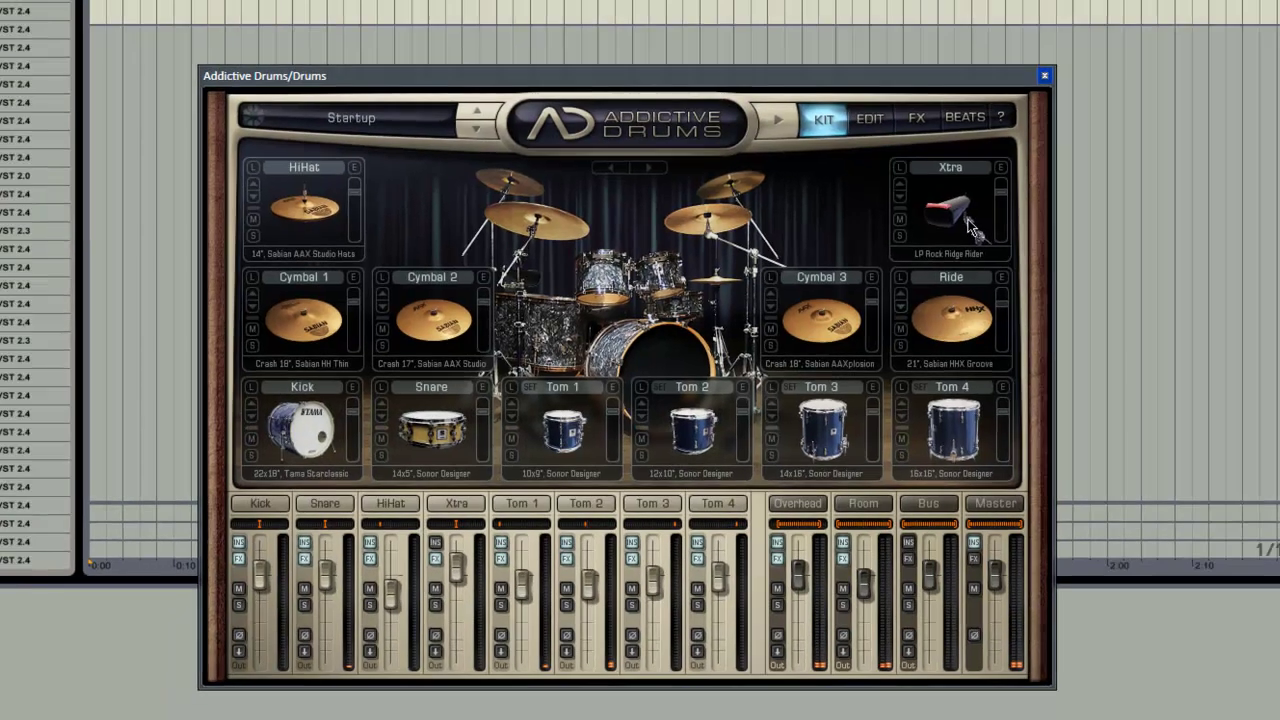
left_click(1009, 206)
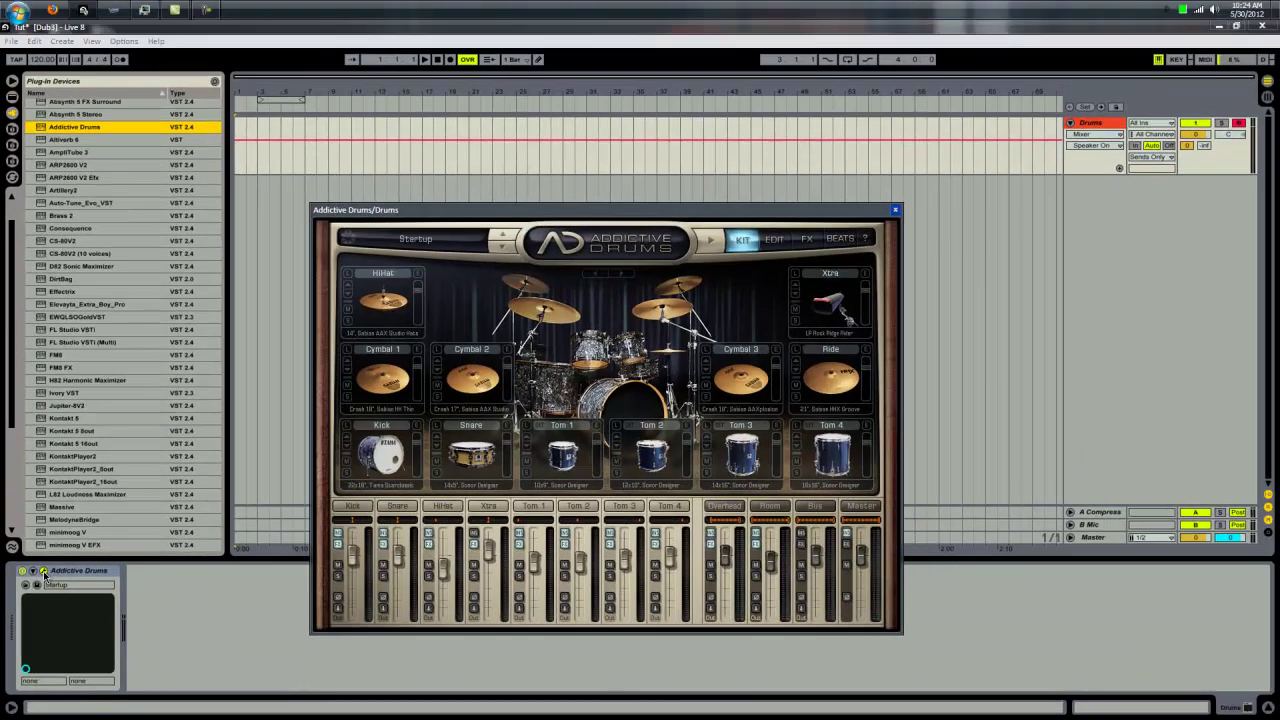
left_click(43, 572)
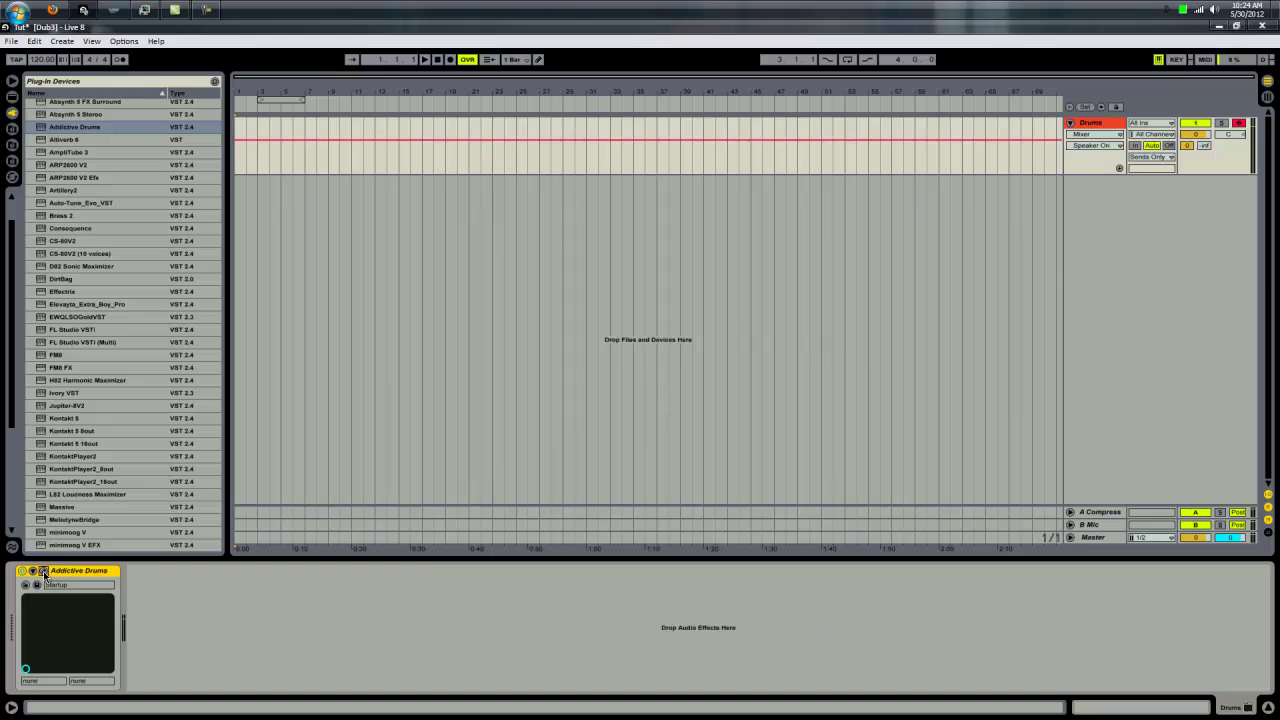
left_click(43, 572)
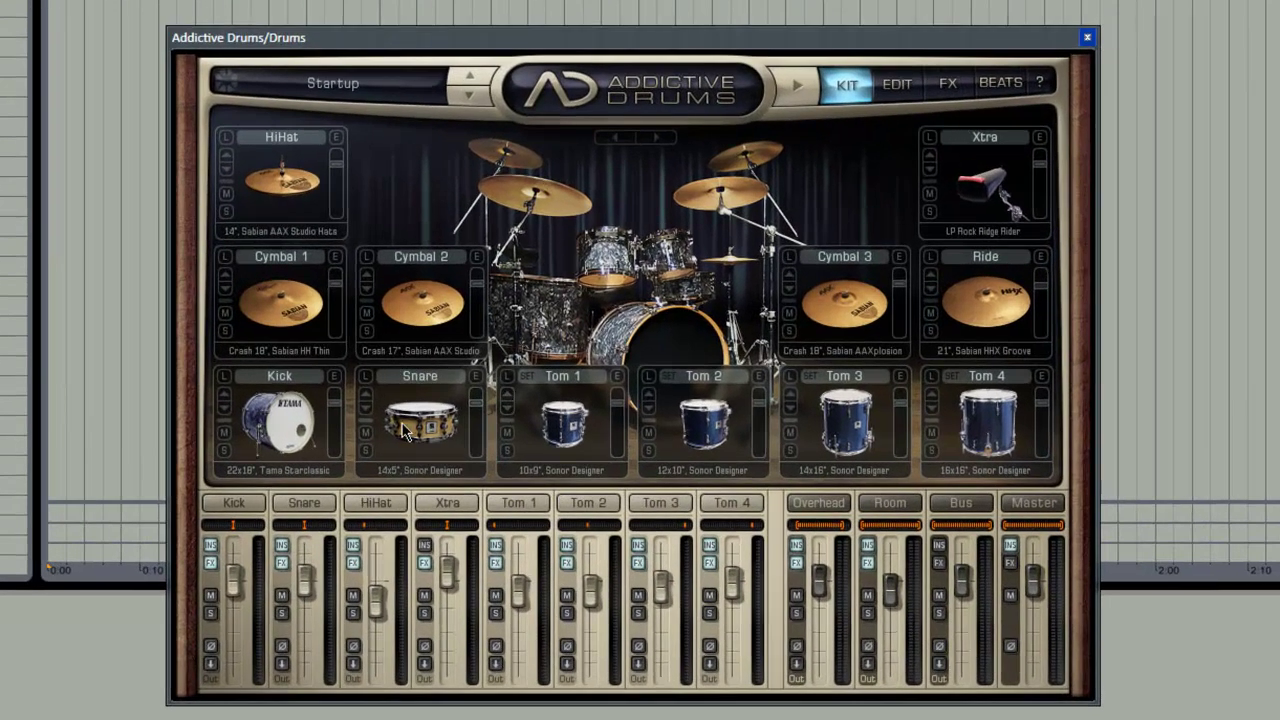
left_click(405, 430)
left_click(405, 430)
left_click(283, 433)
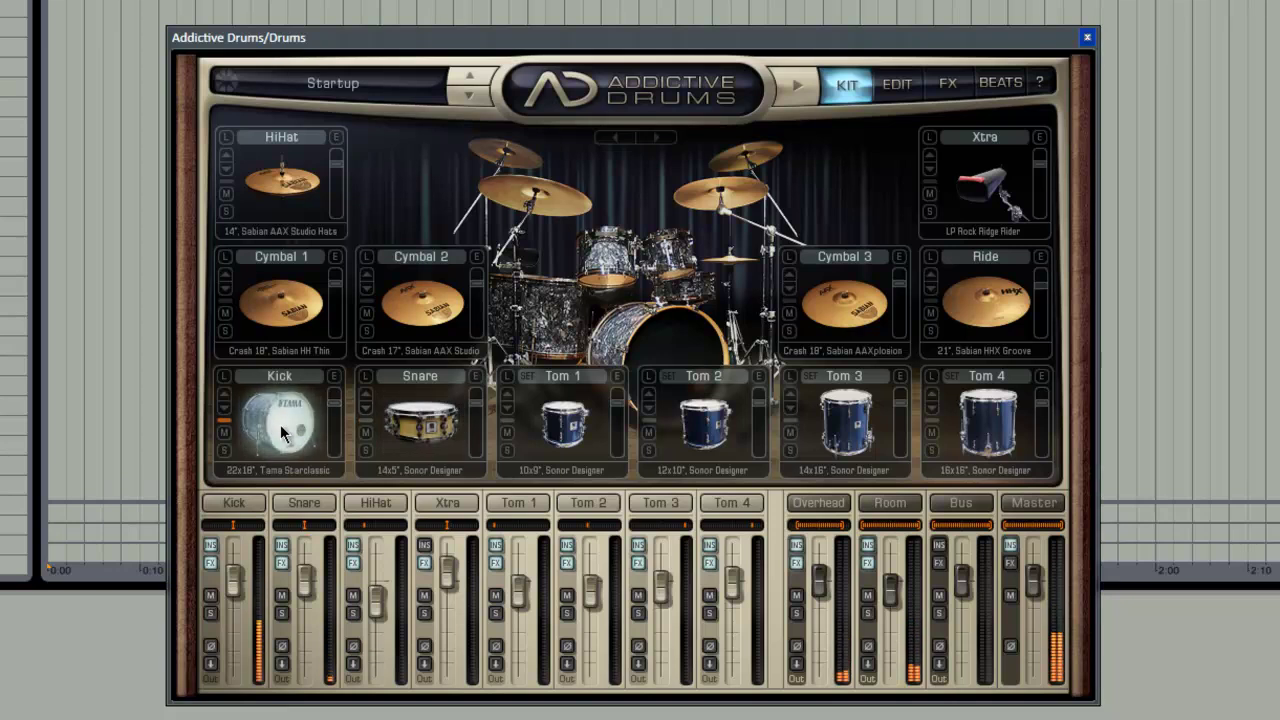
left_click(428, 313)
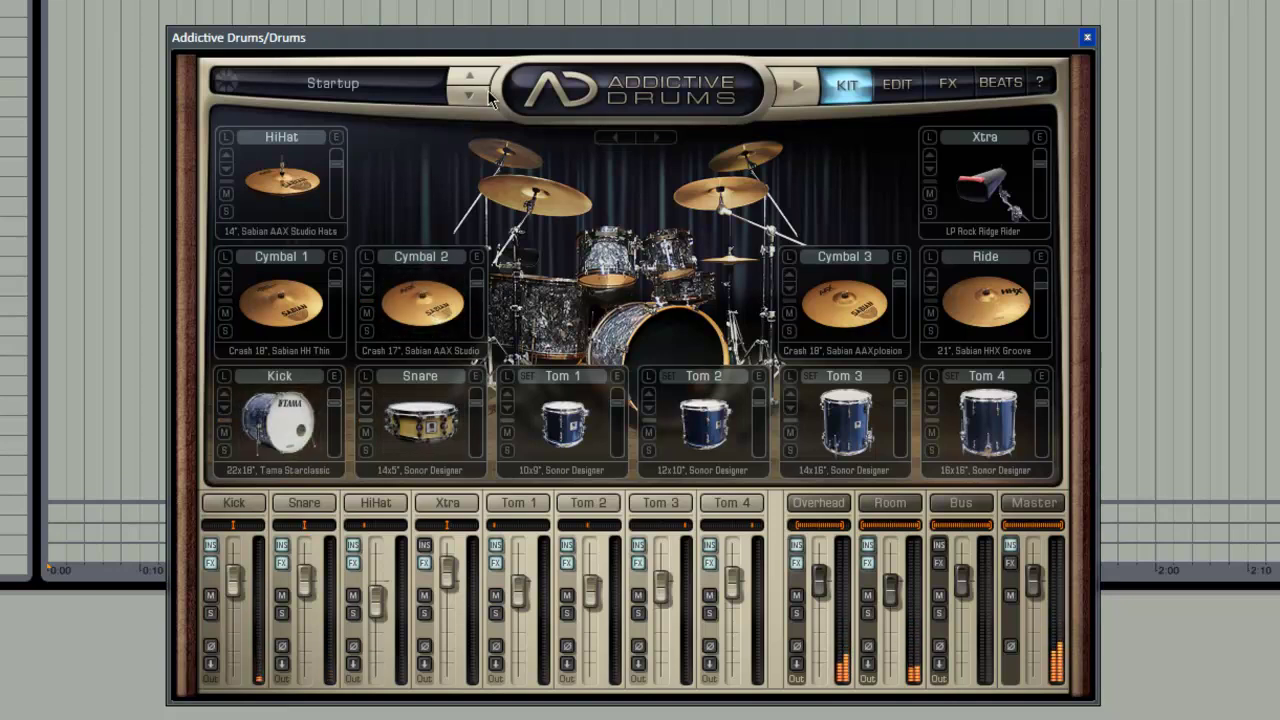
- Load the Led Low w FX kit from ADpak - Retro > Heavy Rock presets
left_click(344, 87)
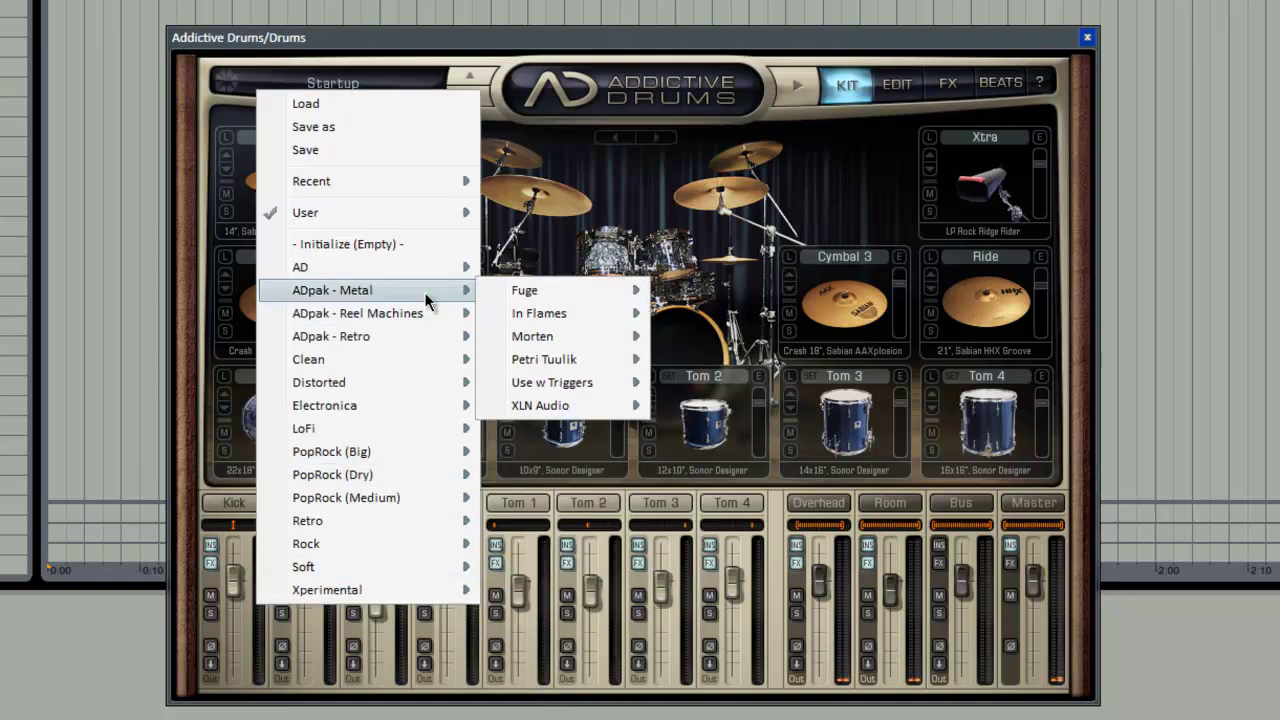
mouse_move(426, 322)
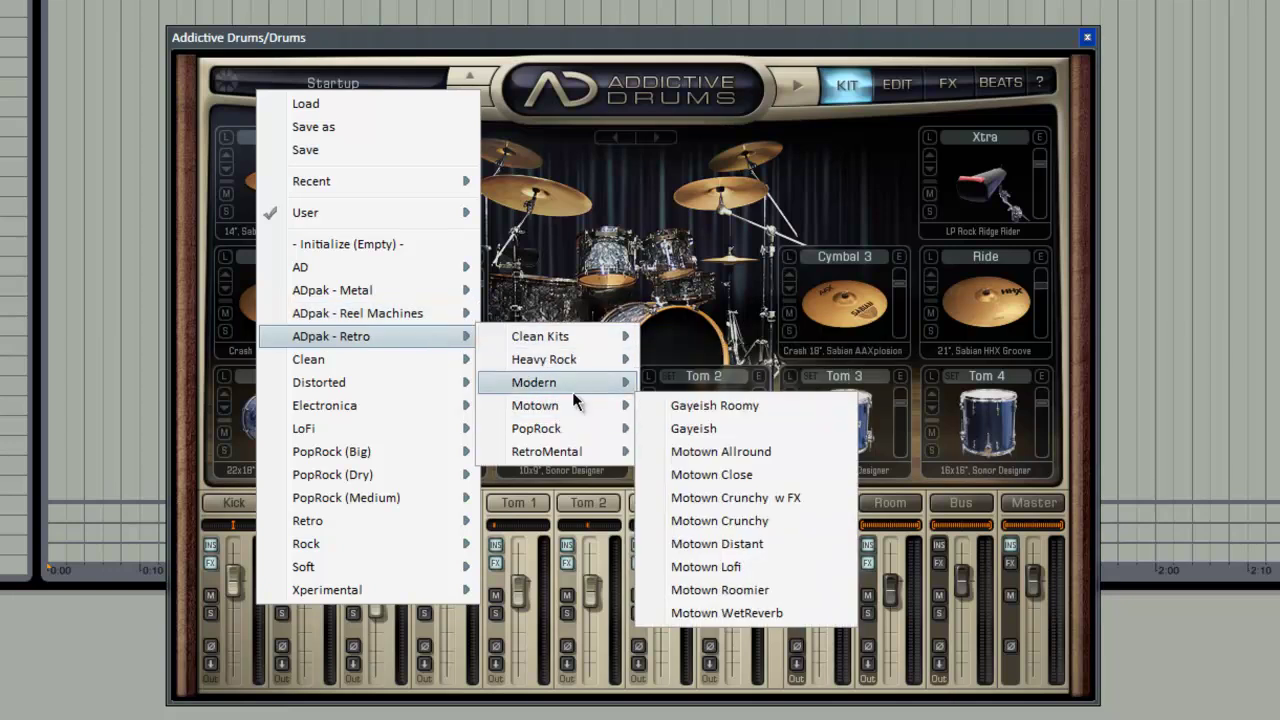
mouse_move(572, 407)
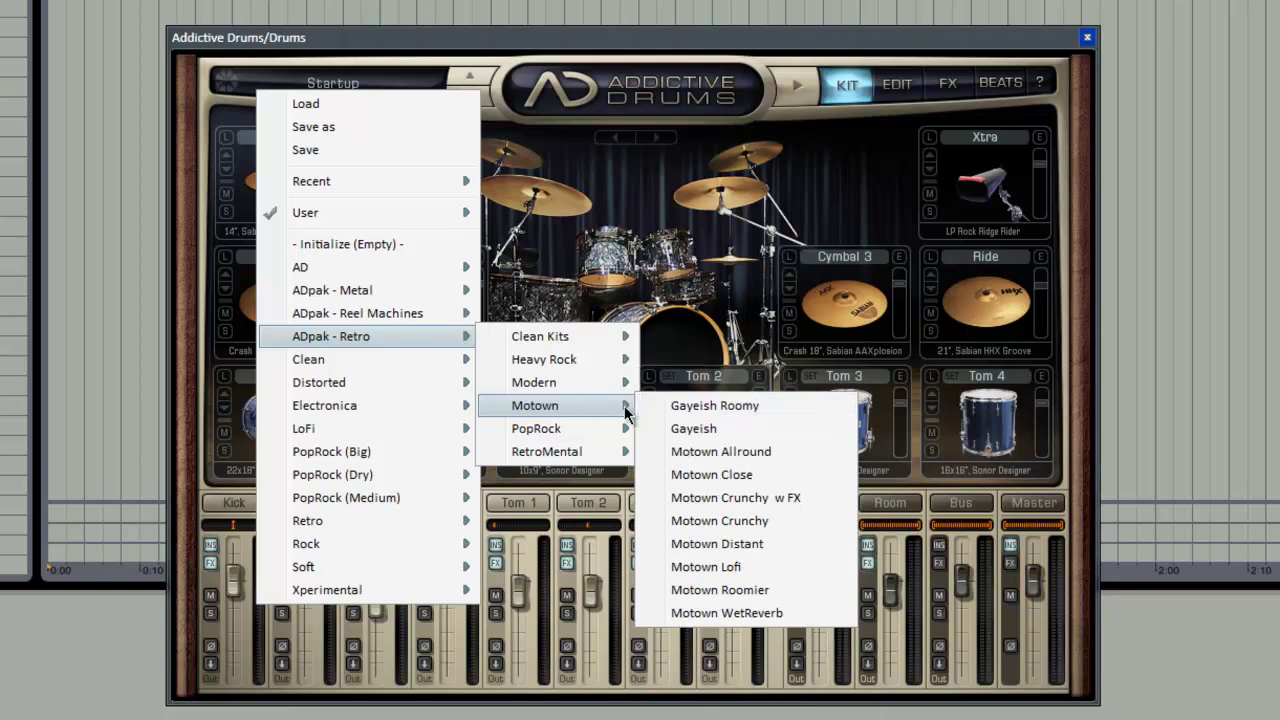
mouse_move(593, 384)
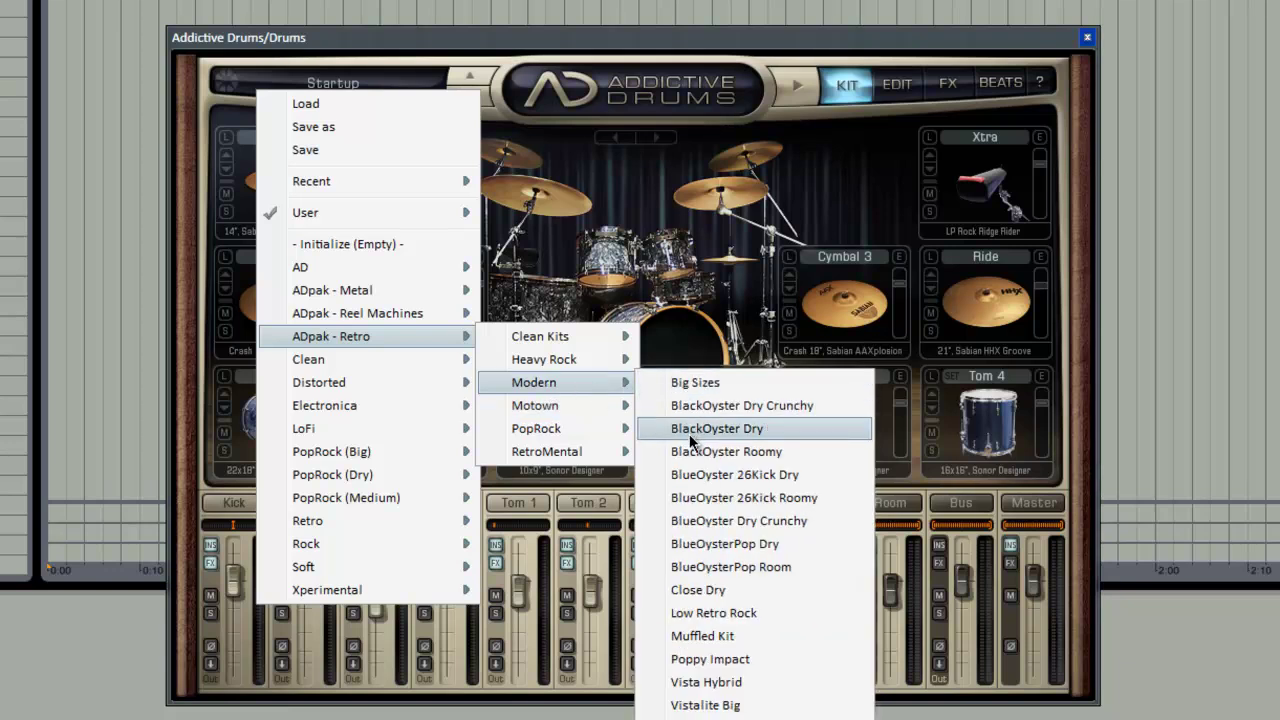
mouse_move(606, 360)
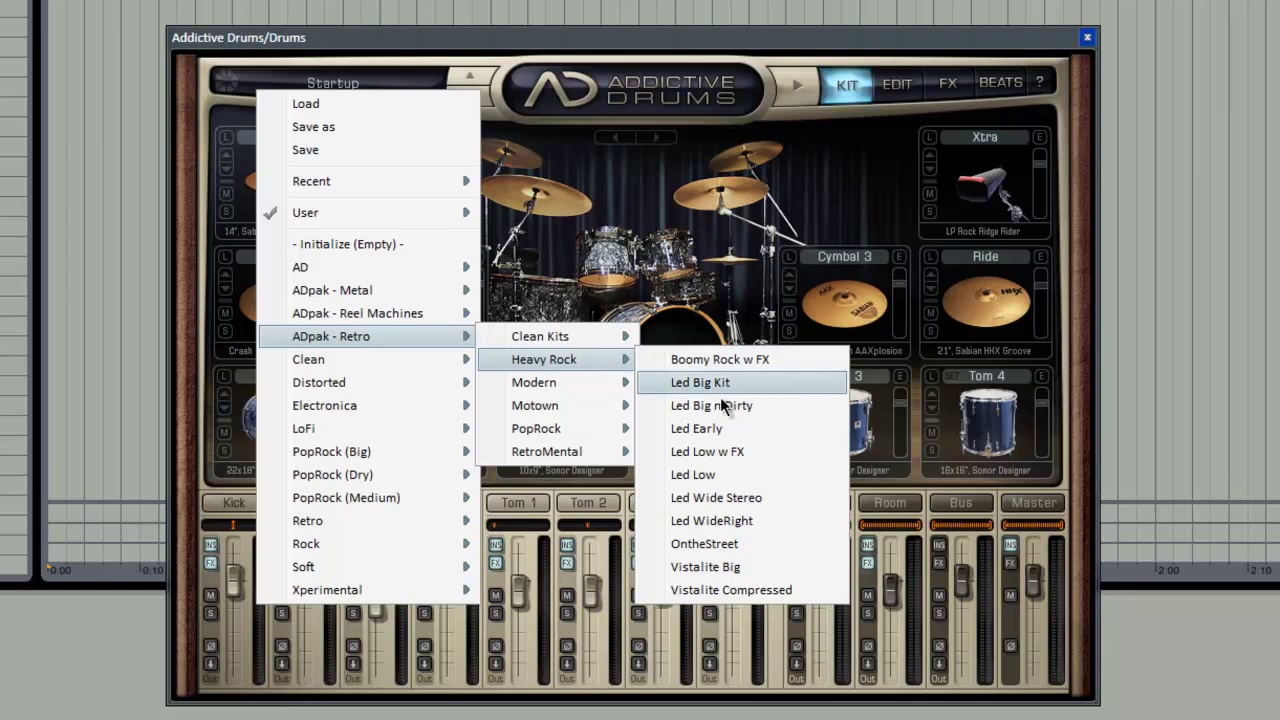
left_click(734, 457)
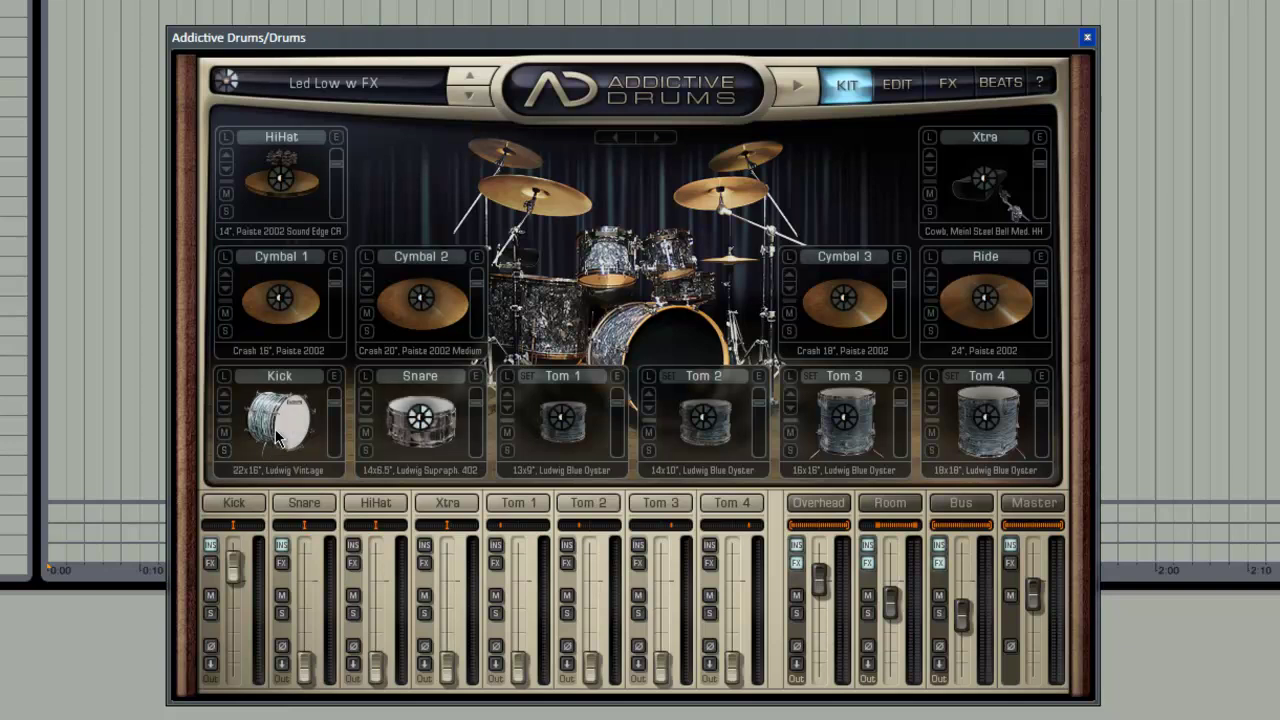
- Audition the Led Low w FX kick, three toms and both crash cymbals
left_click(279, 435)
left_click(283, 431)
left_click(283, 431)
left_click(283, 431)
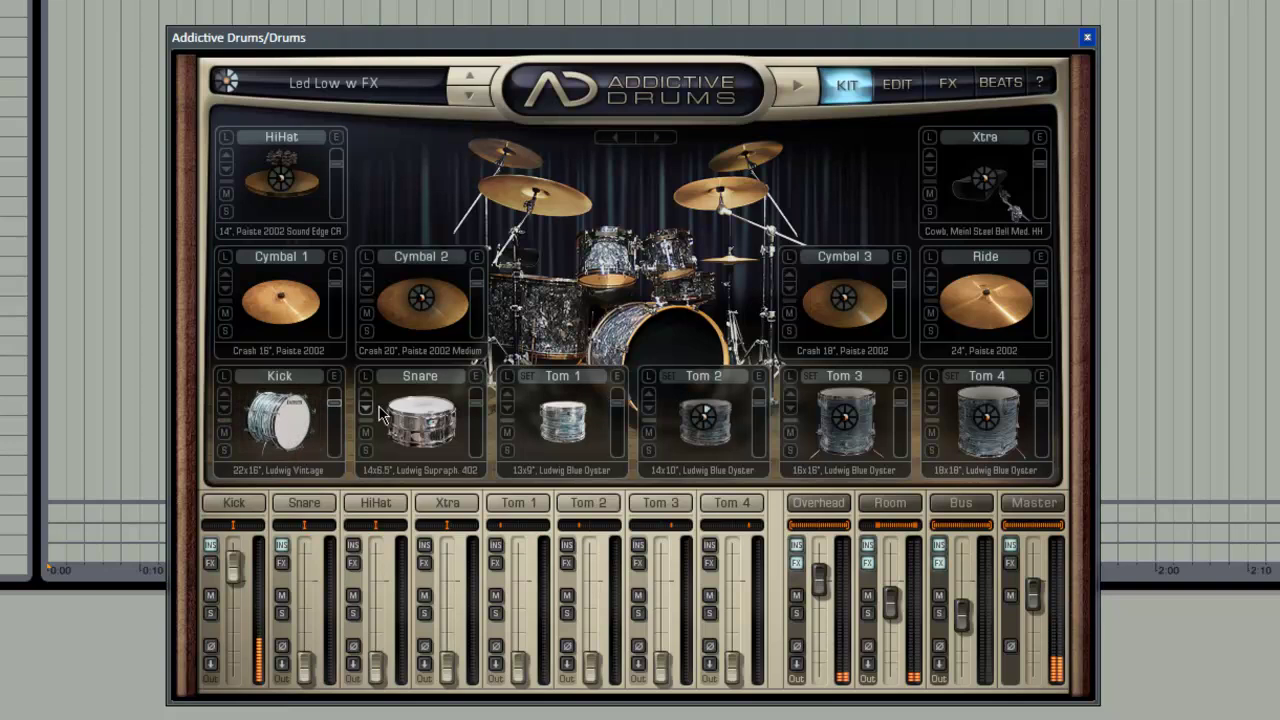
left_click(572, 447)
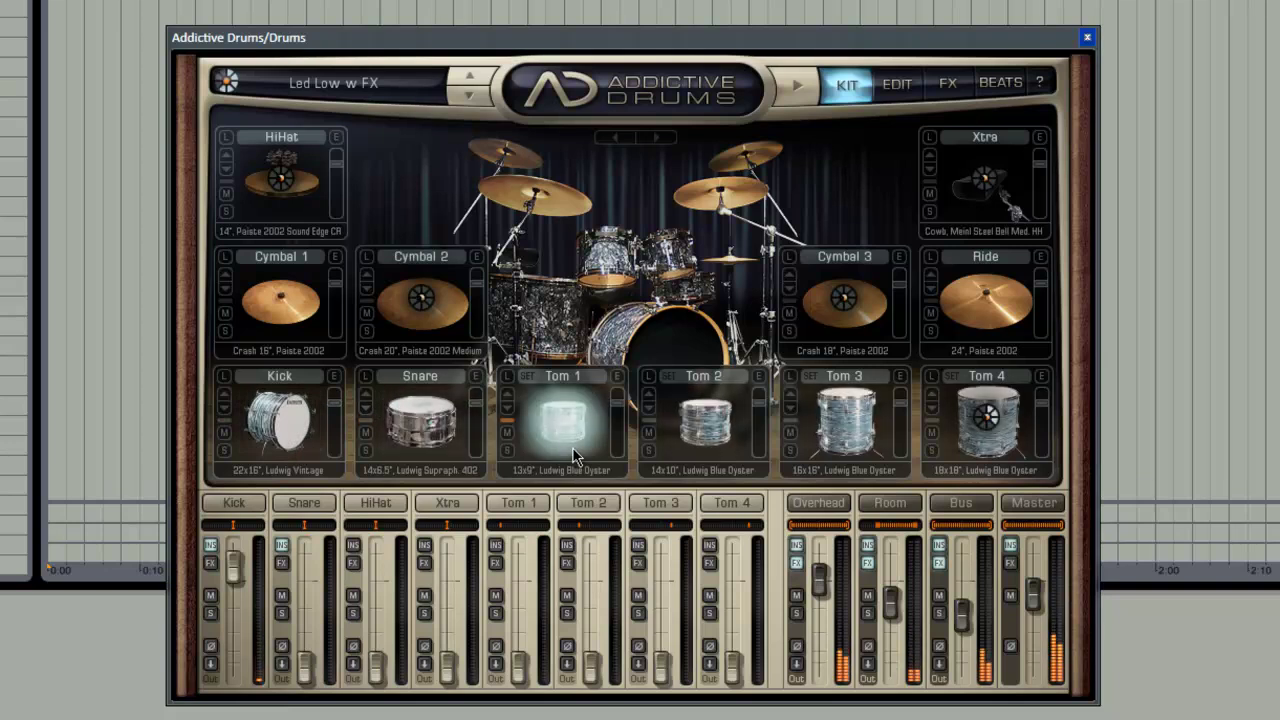
left_click(572, 447)
left_click(688, 433)
left_click(825, 435)
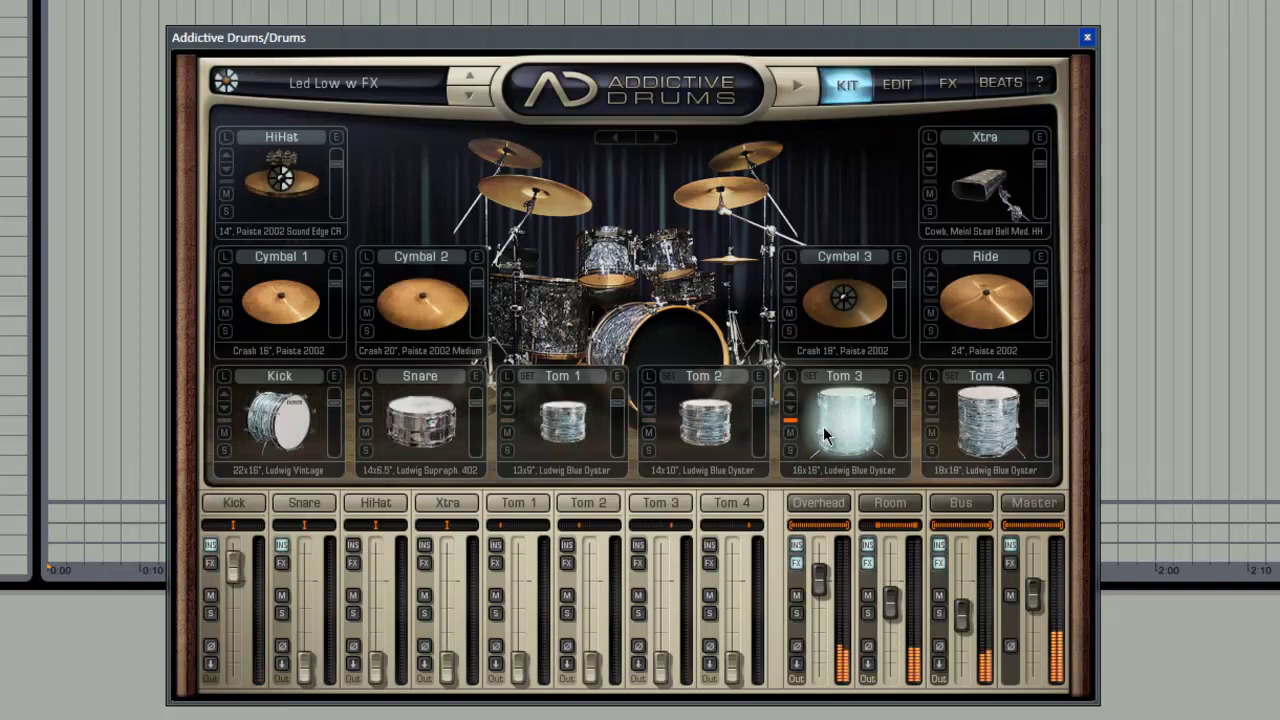
left_click(434, 318)
left_click(267, 294)
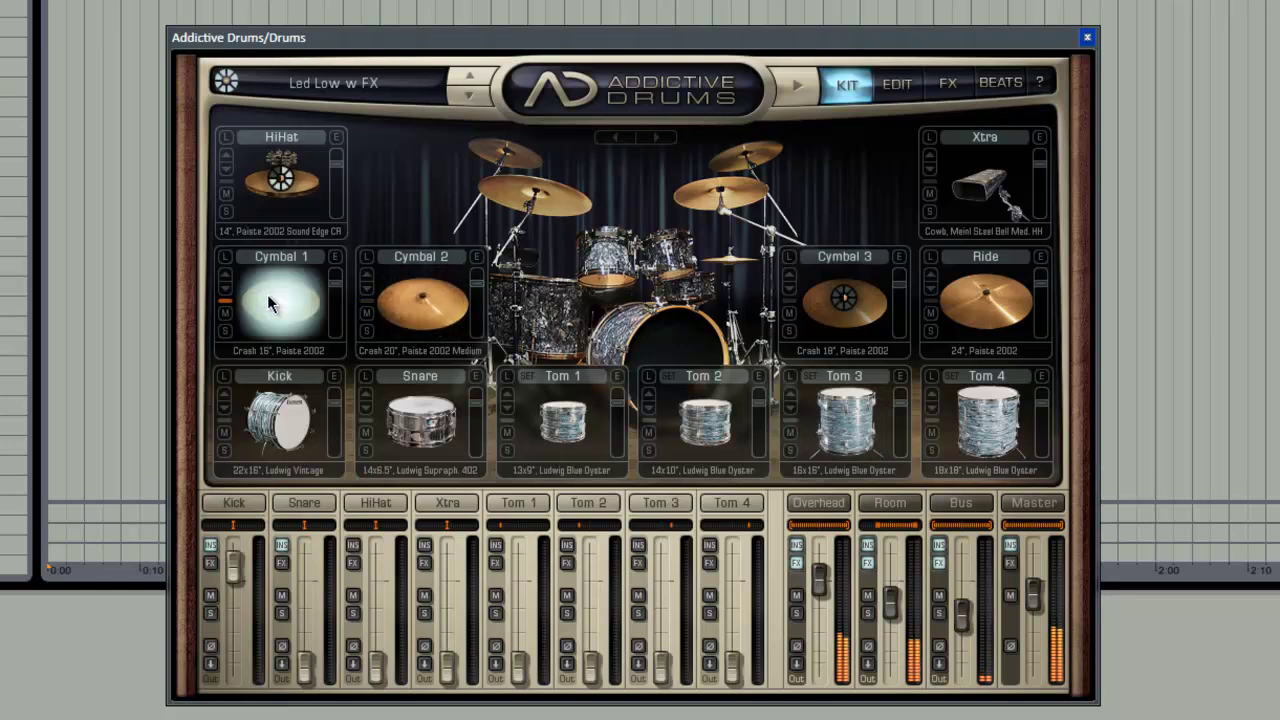
- Browse the preset list to the Patrick Siech kits under ADpak - Reel Machines
left_click(348, 80)
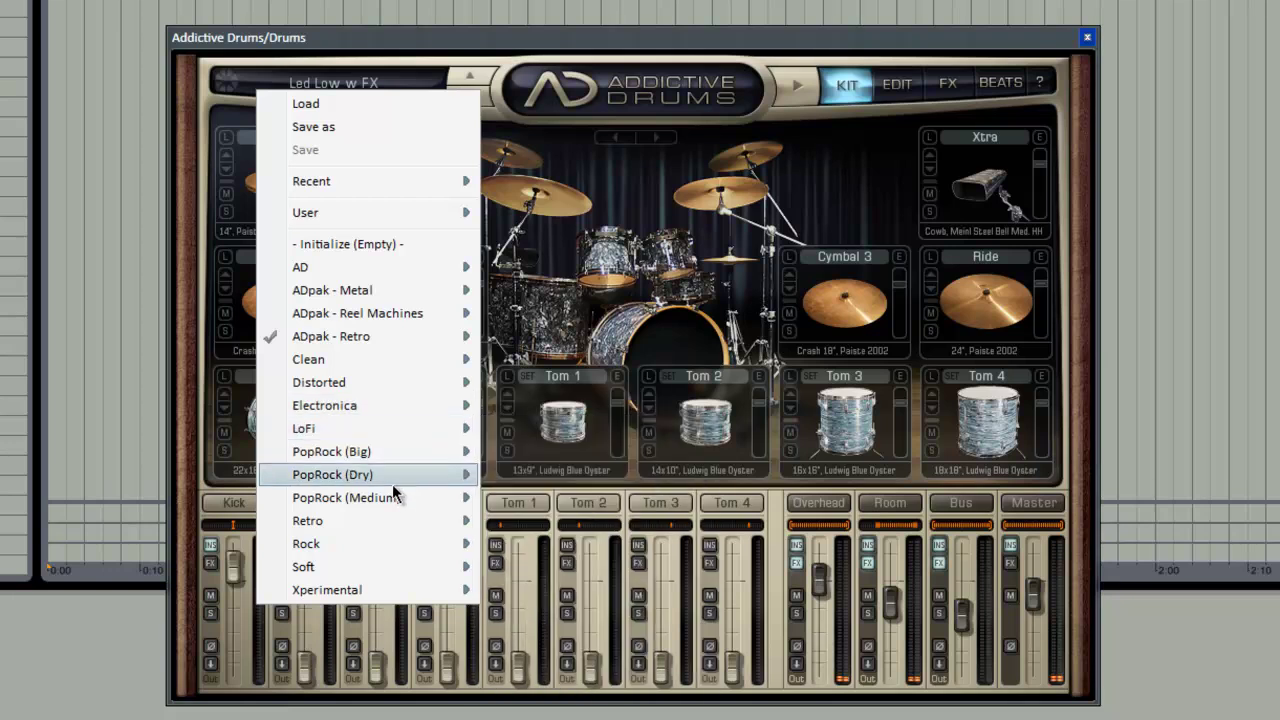
mouse_move(397, 533)
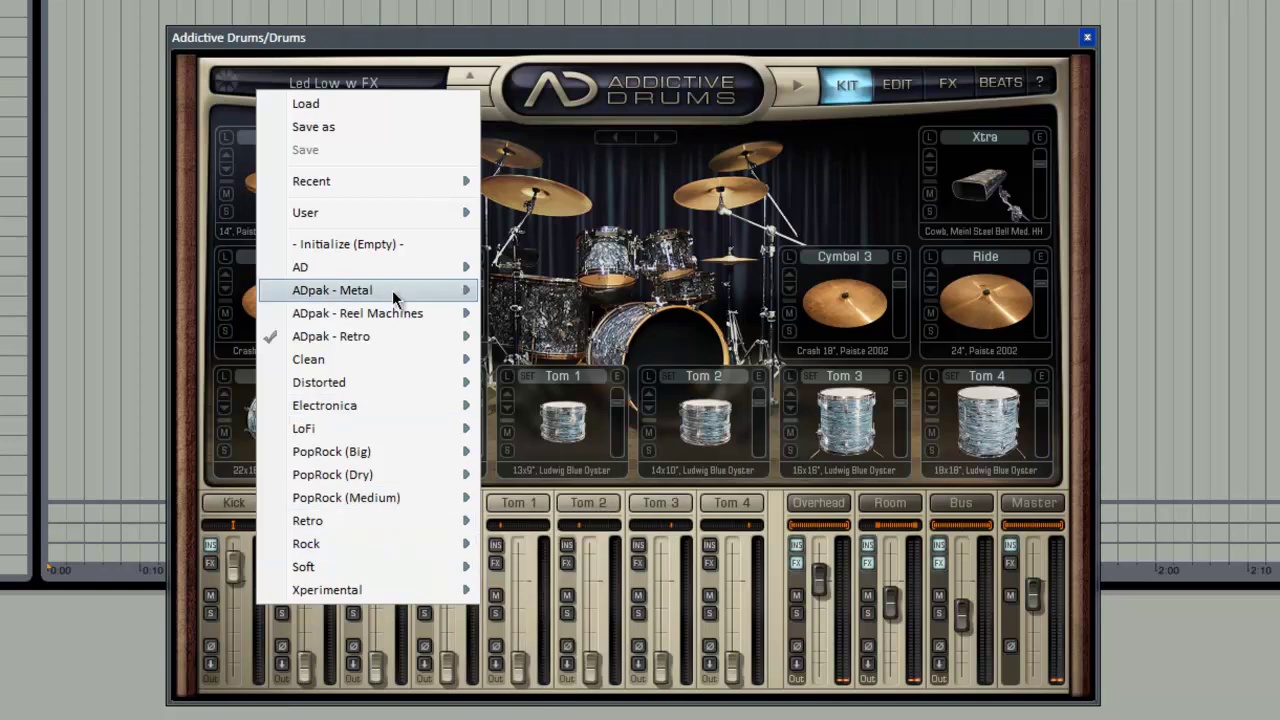
mouse_move(399, 313)
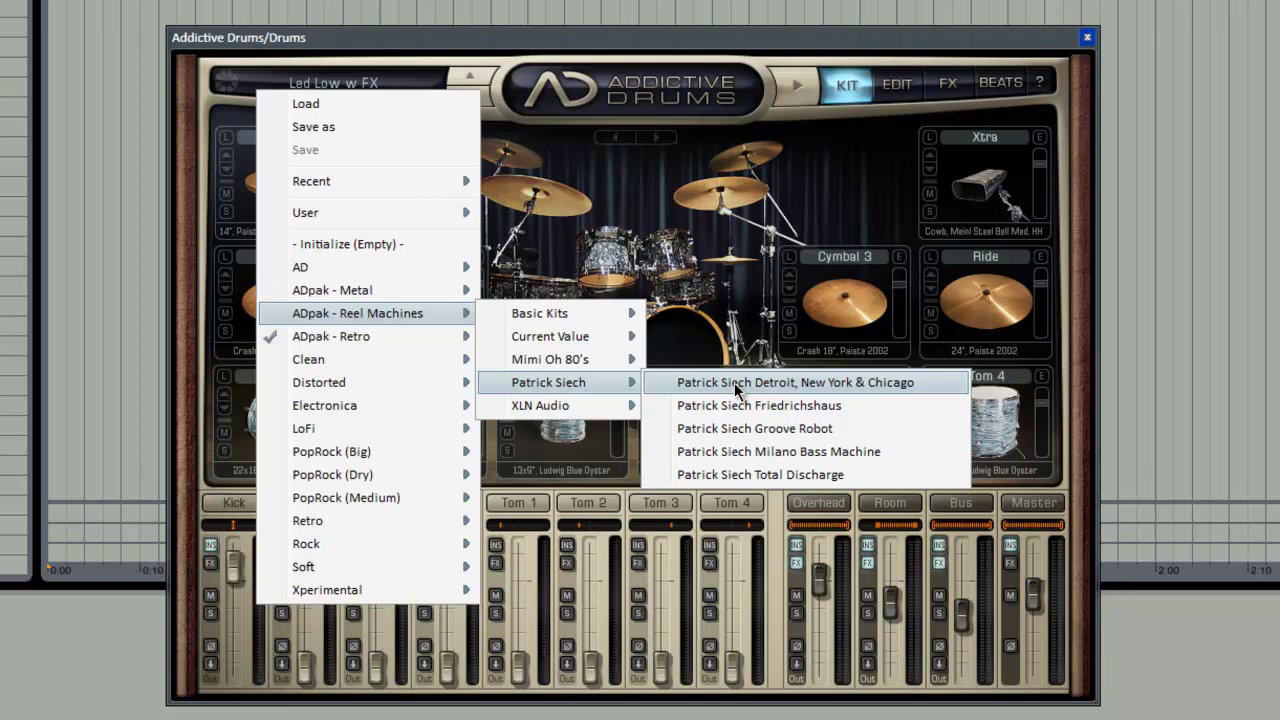
- Load the Detroit, New York & Chicago kit, switch the kick to 909, and audition it
left_click(737, 389)
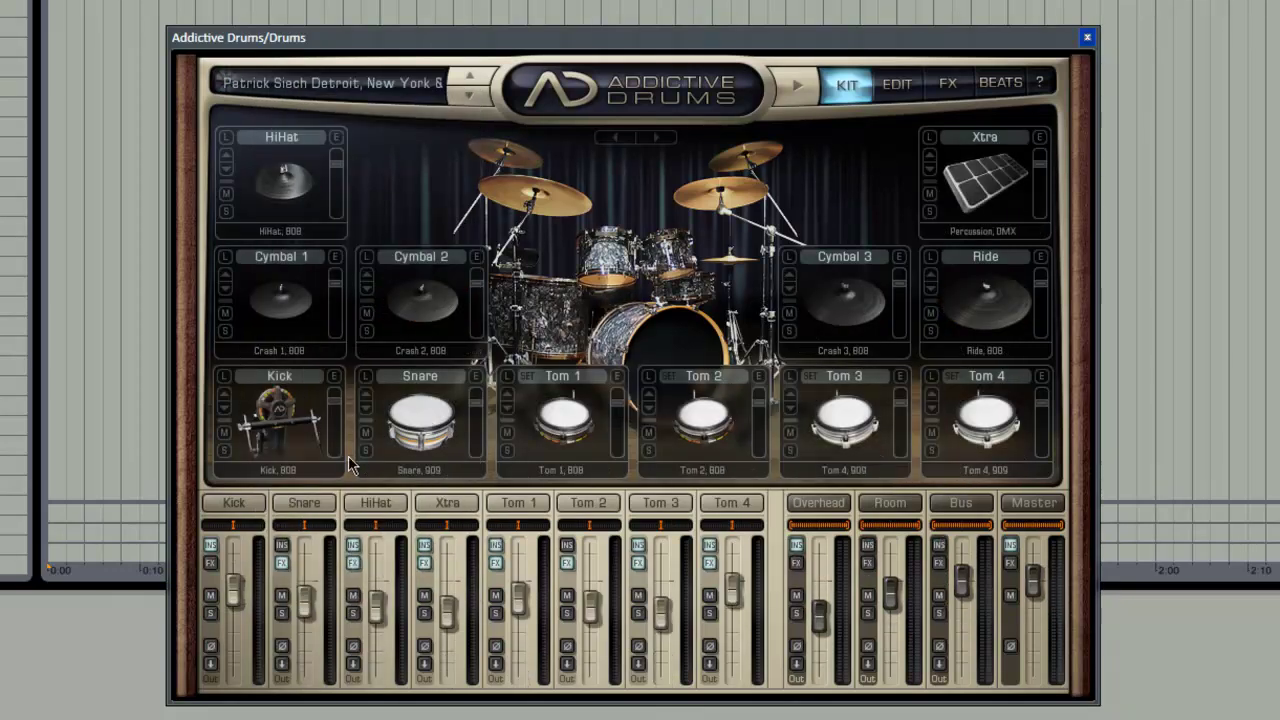
left_click(220, 403)
left_click(250, 419)
left_click(408, 428)
left_click(270, 418)
left_click(432, 412)
left_click(432, 412)
left_click(283, 186)
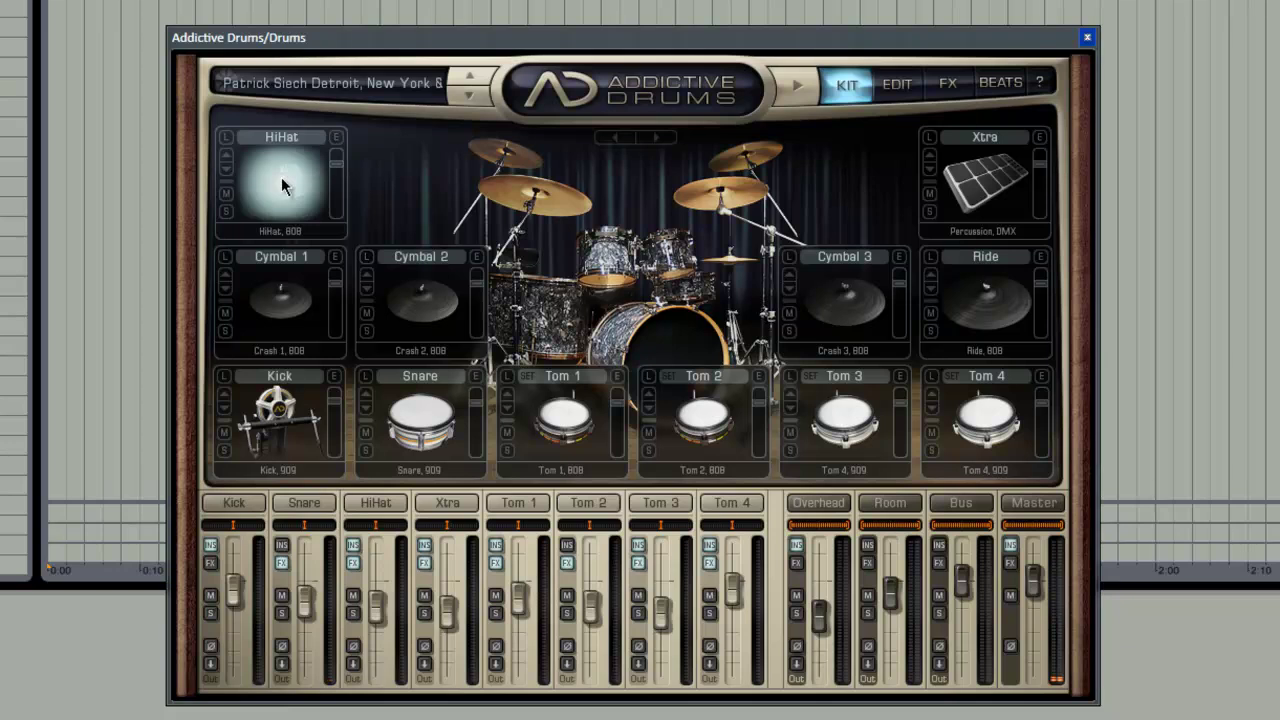
- Load the Animal In My Bed kit from the Distorted preset category
left_click(326, 79)
key("a")
key("c")
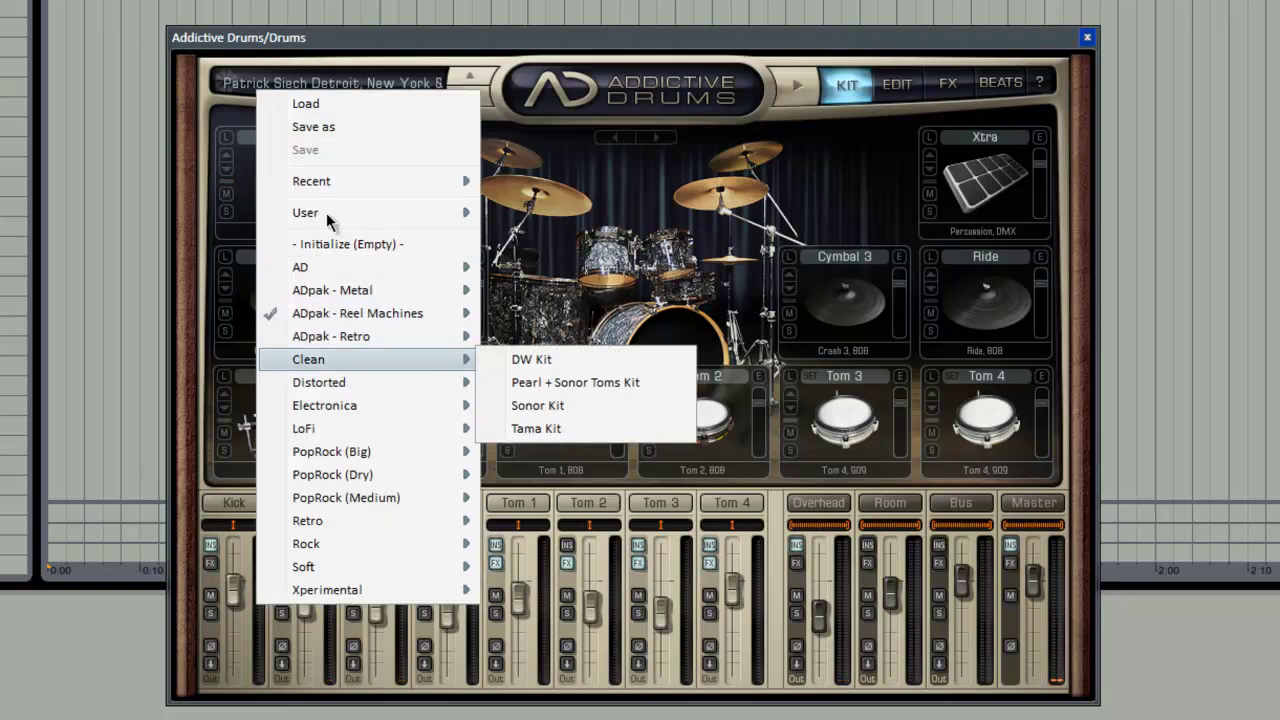
key("d")
key("Right")
key("Down")
key("Return")
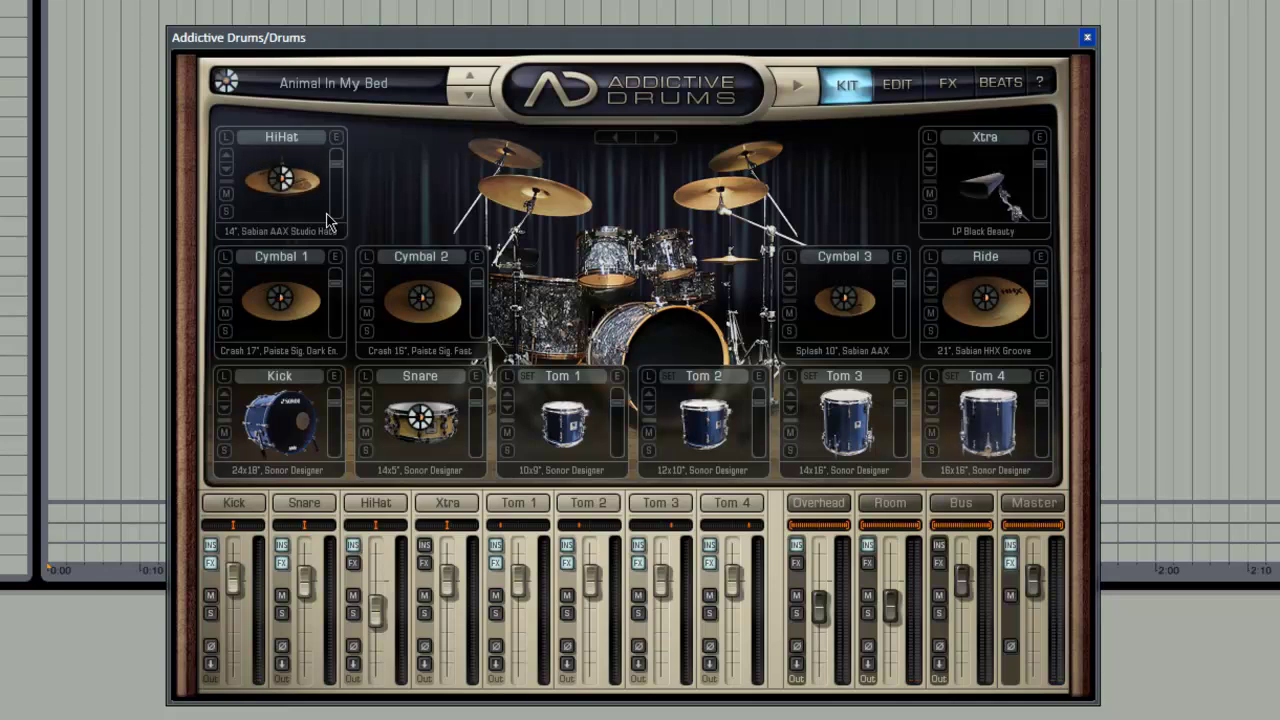
- Open the kit preset options and preset list, then dismiss both without changes
right_click(326, 220)
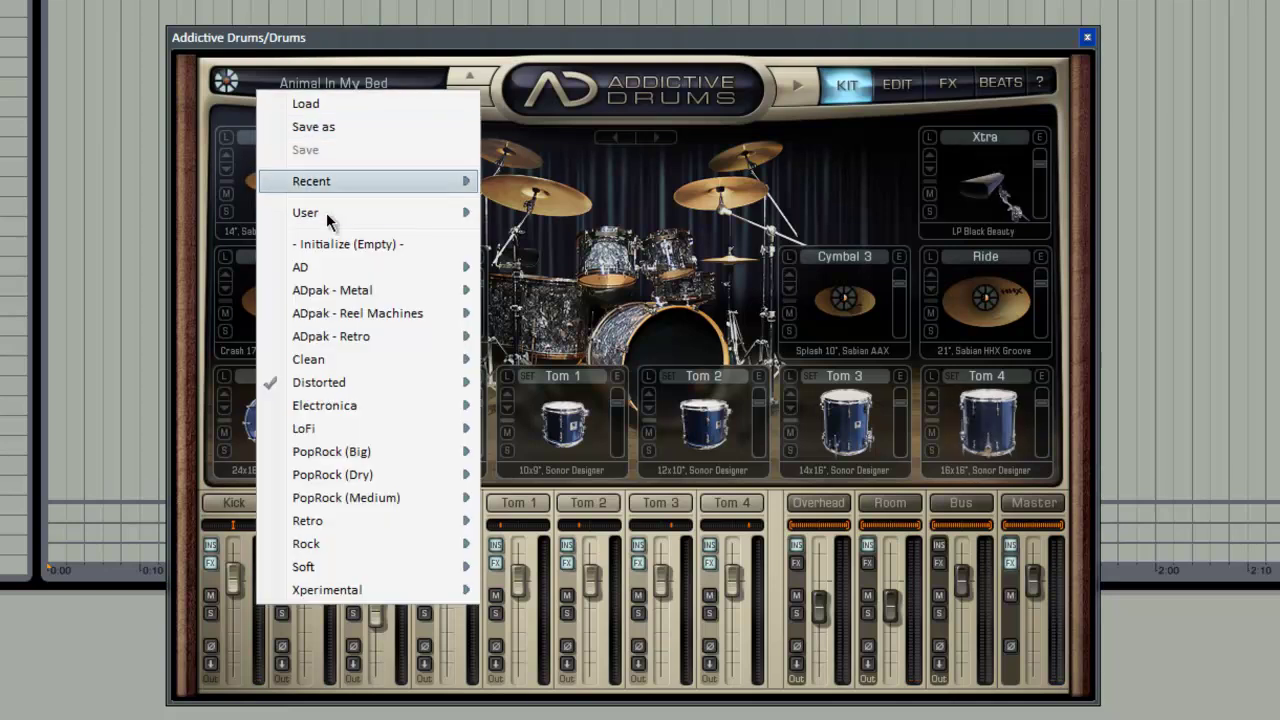
key("Escape")
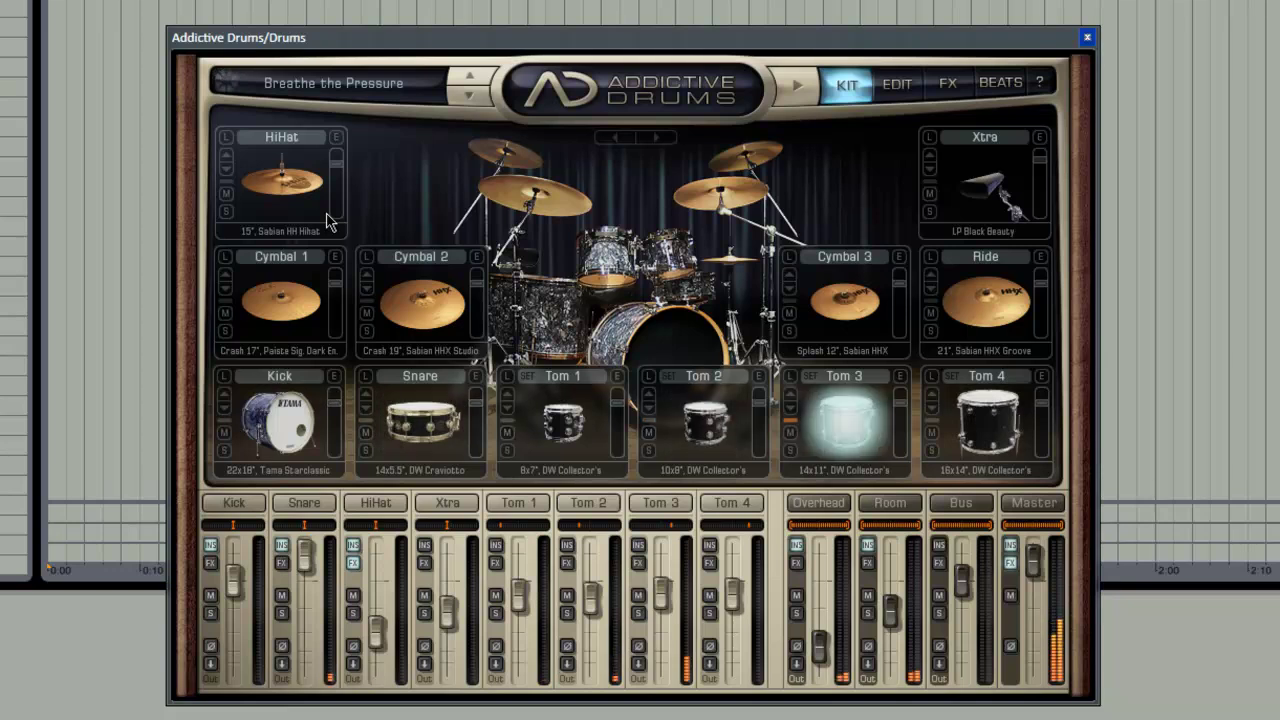
left_click(333, 83)
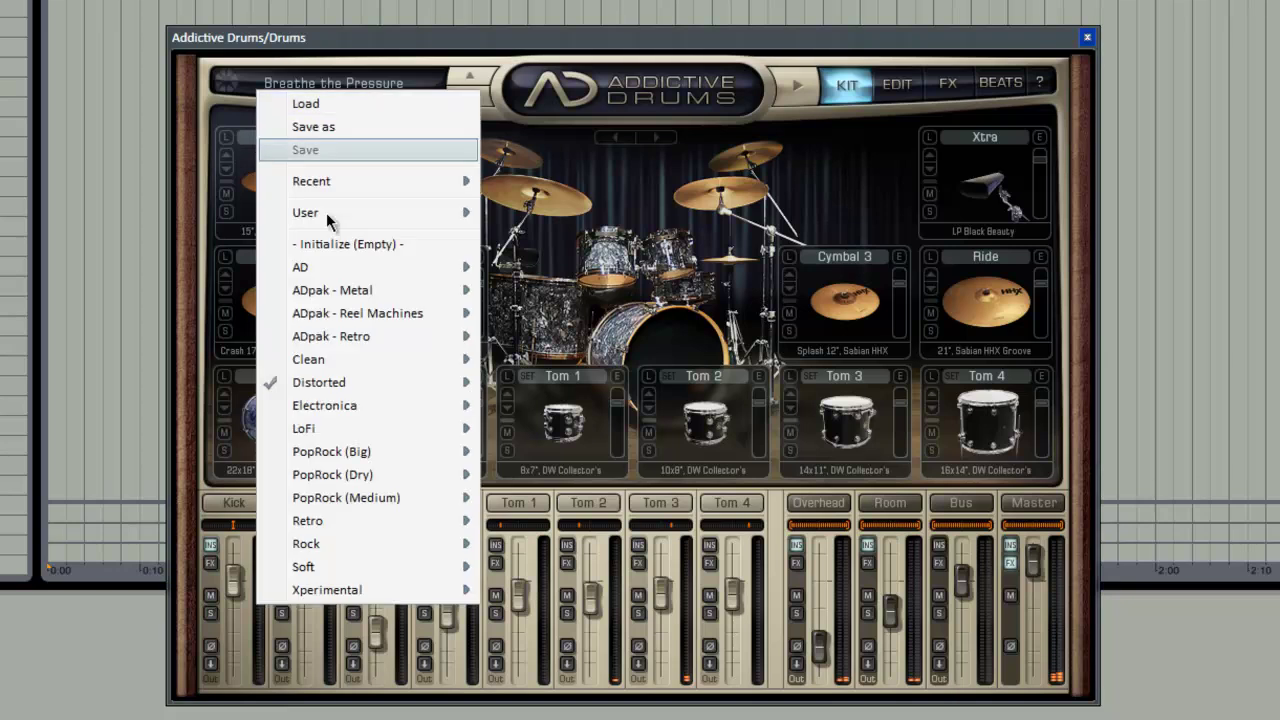
key("Escape")
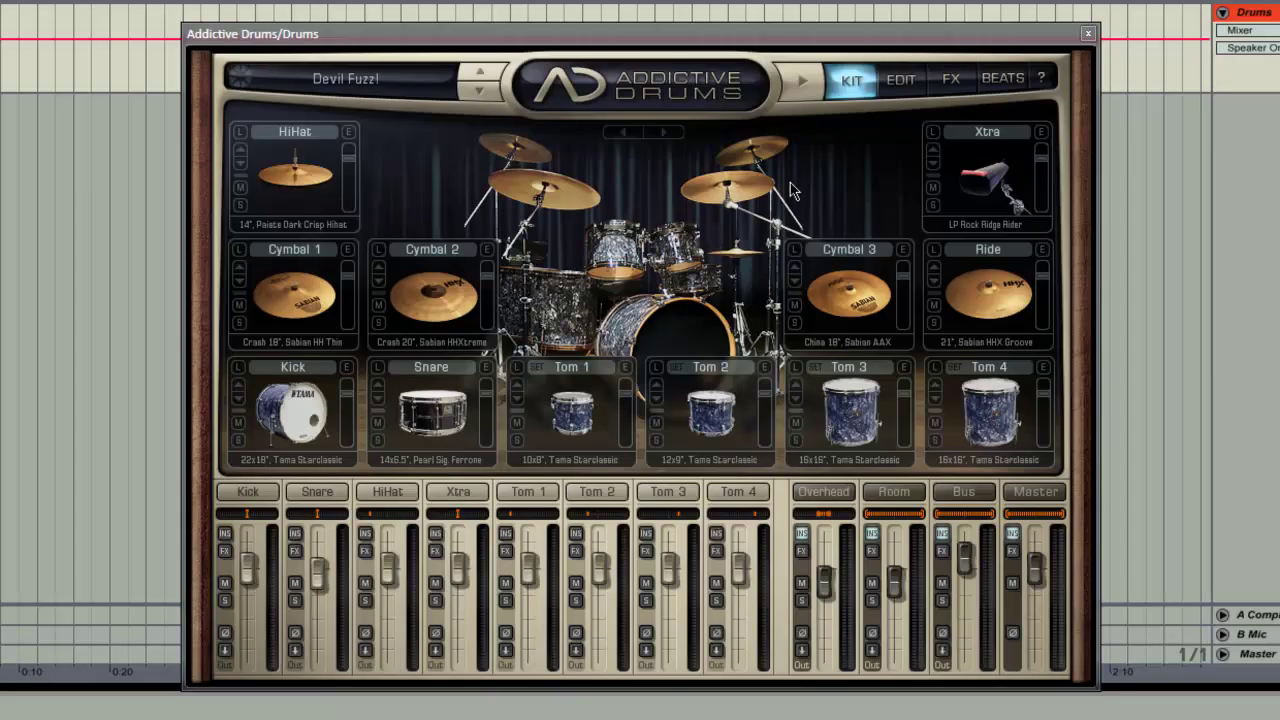
- Open the beat library and try the Funk, Motown and MIDI Pak Metal demo grooves
left_click(1004, 80)
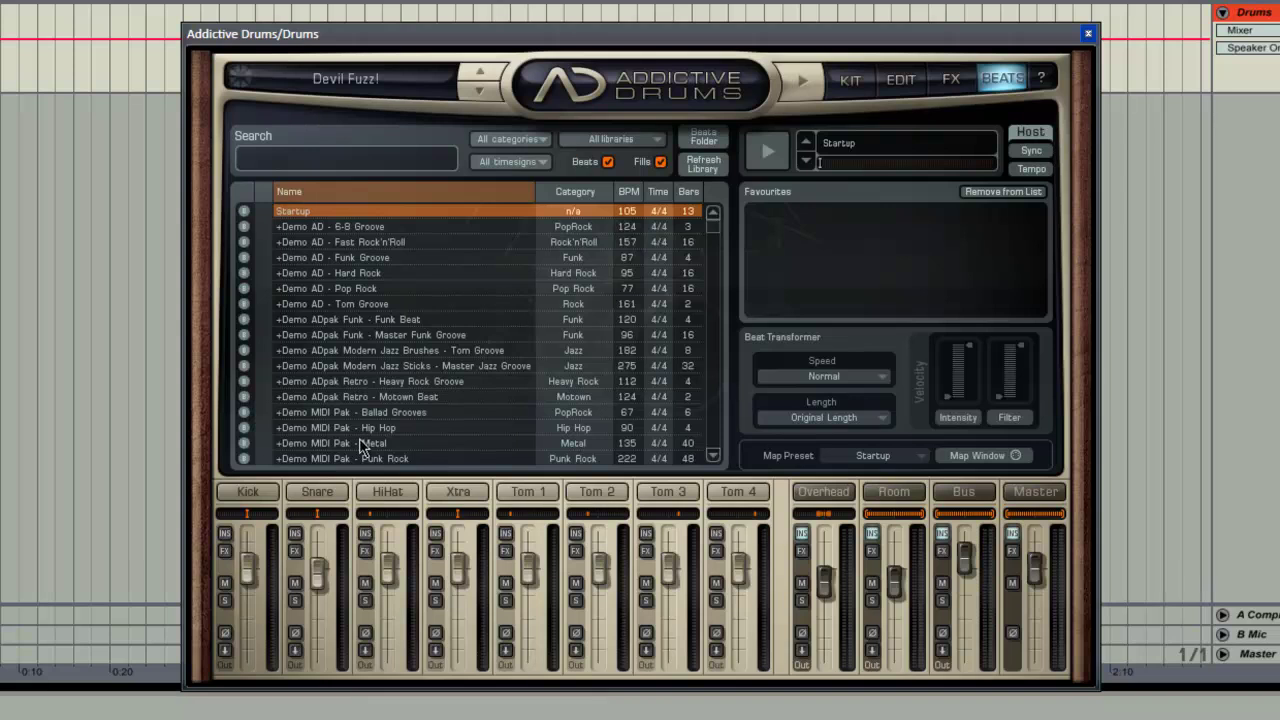
left_click(366, 320)
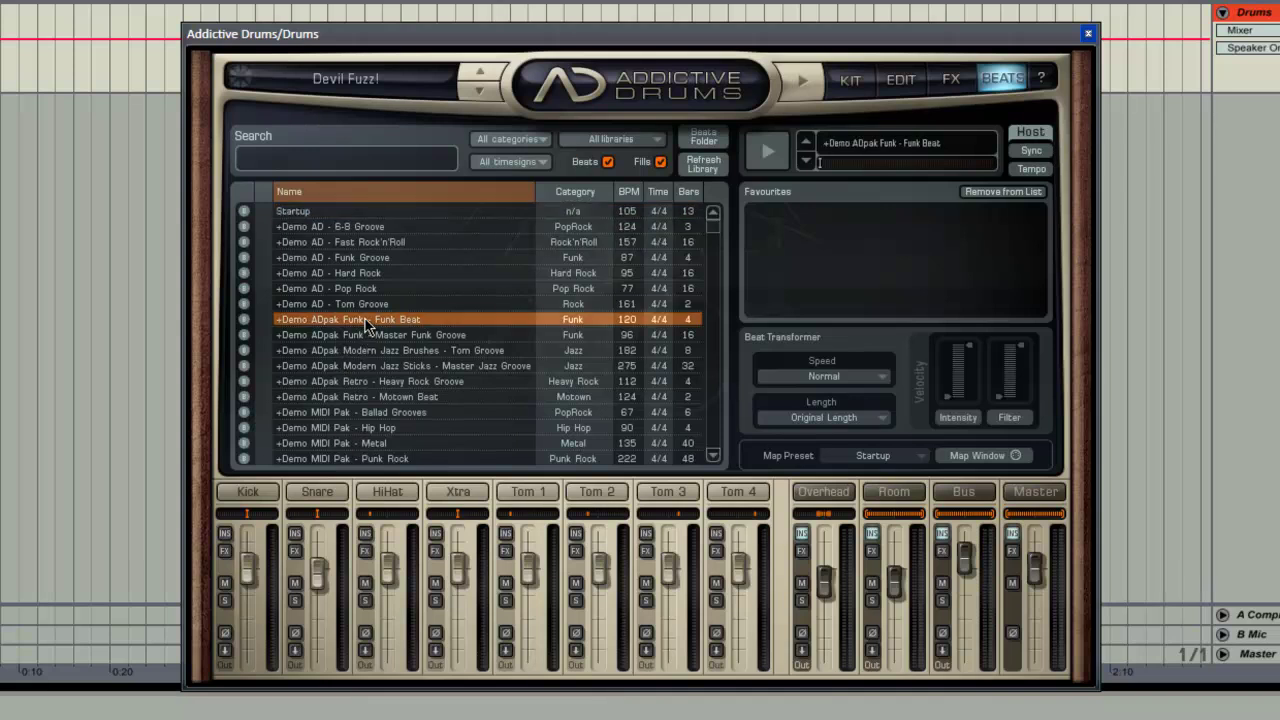
left_click(375, 396)
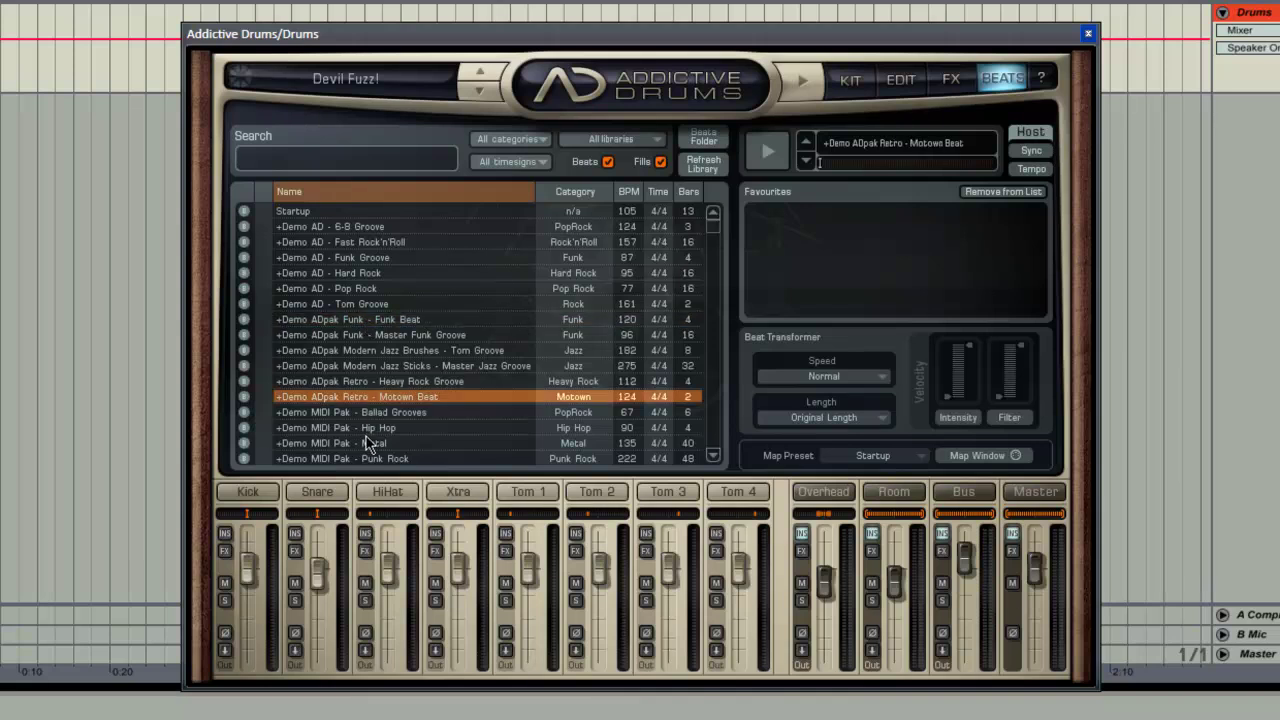
left_click(366, 441)
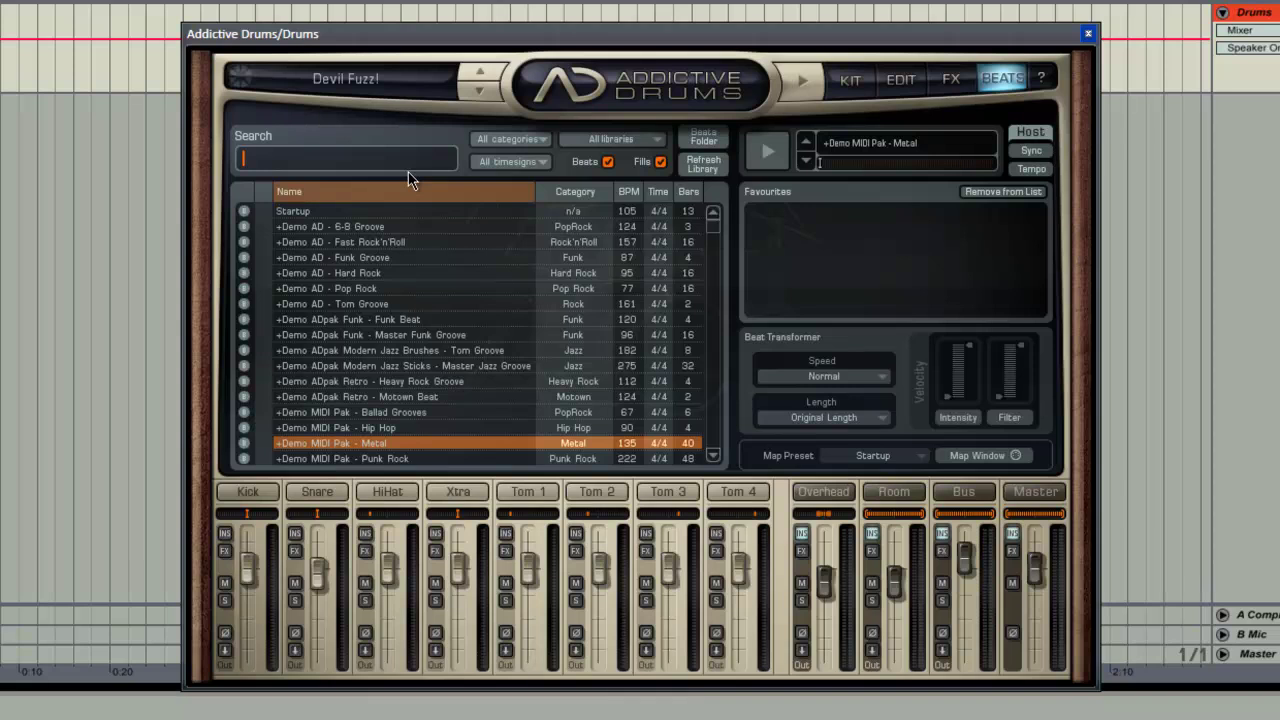
- Search beats for 'metal', preview Master Metal Fill L-2 004 and others, then stop
type("metak")
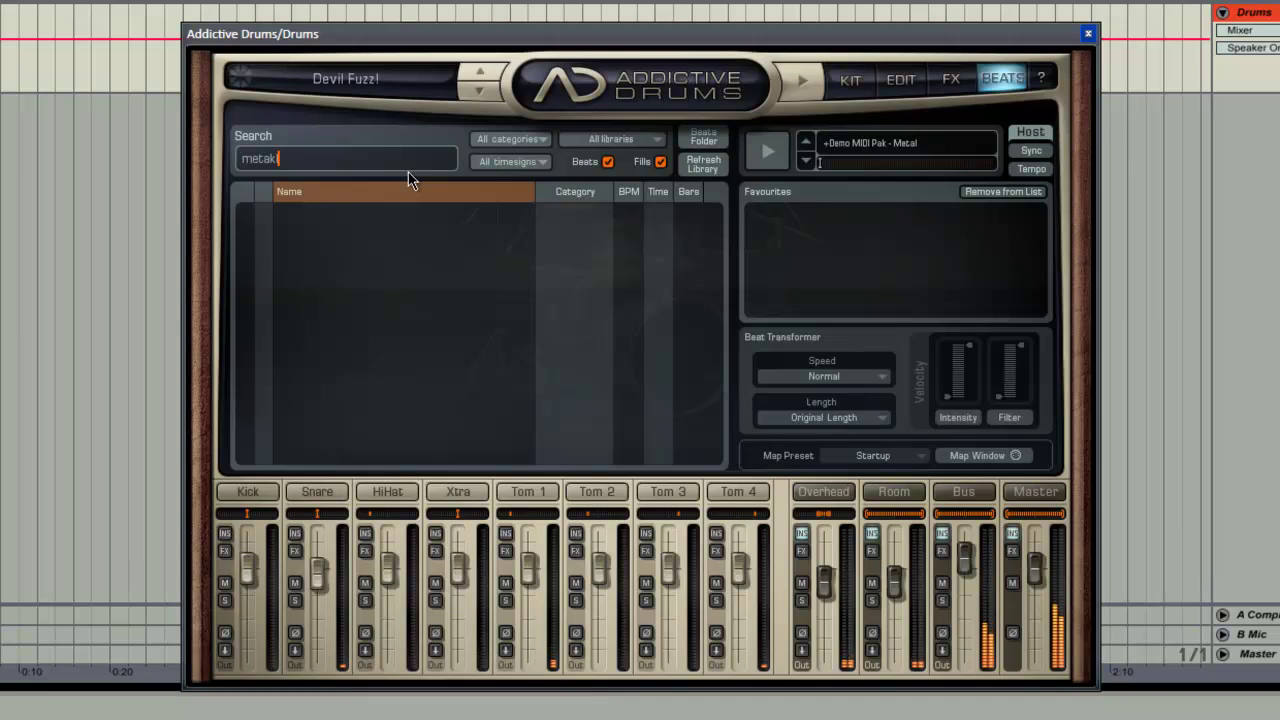
key("BackSpace")
type("l")
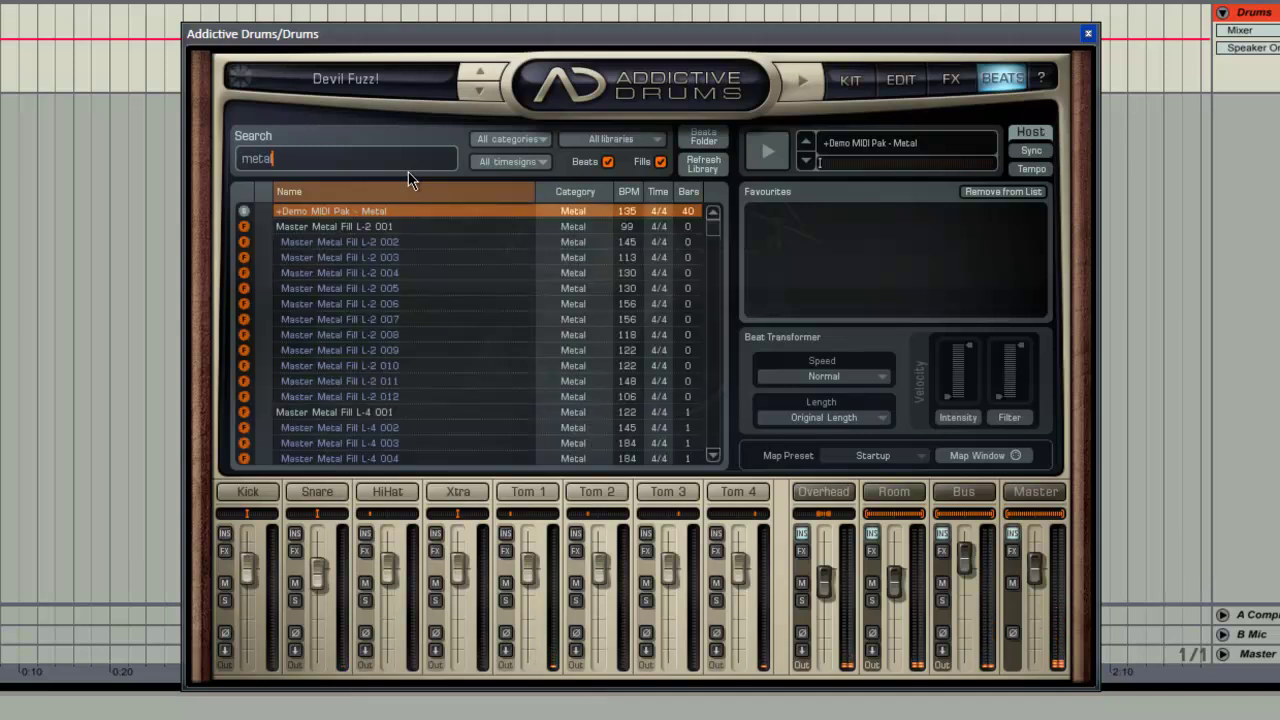
left_click(373, 272)
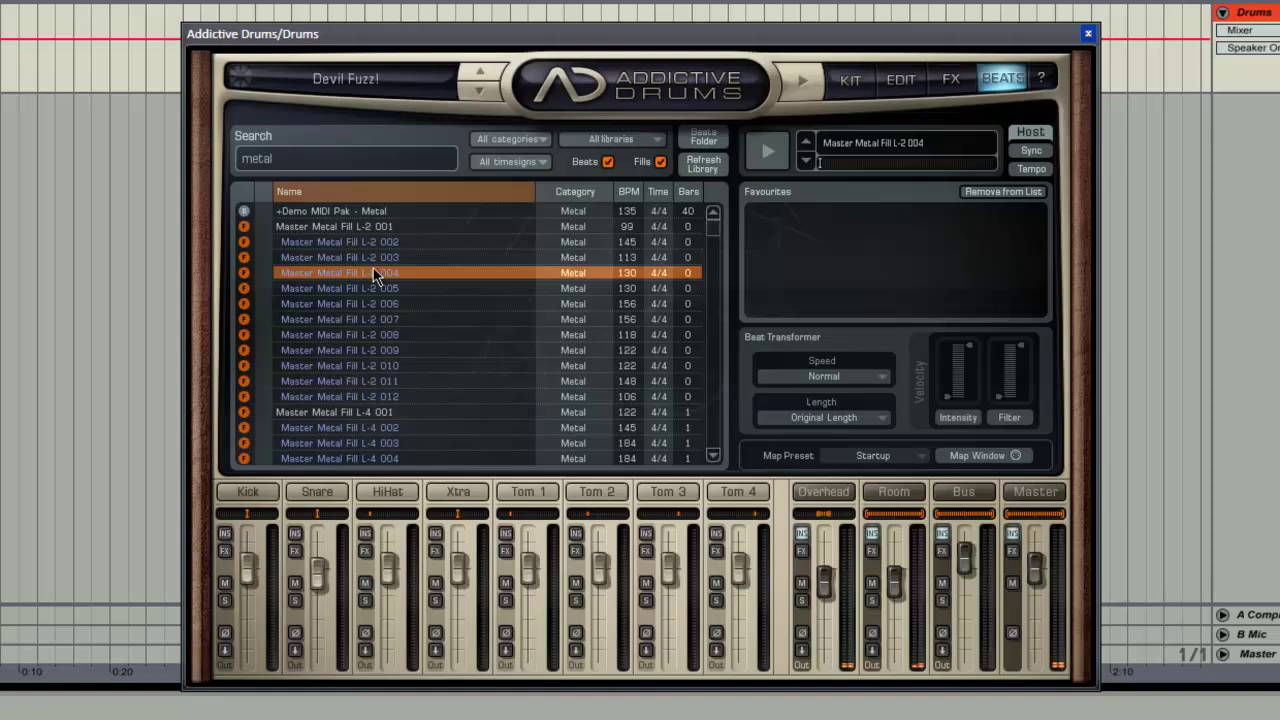
left_click(763, 150)
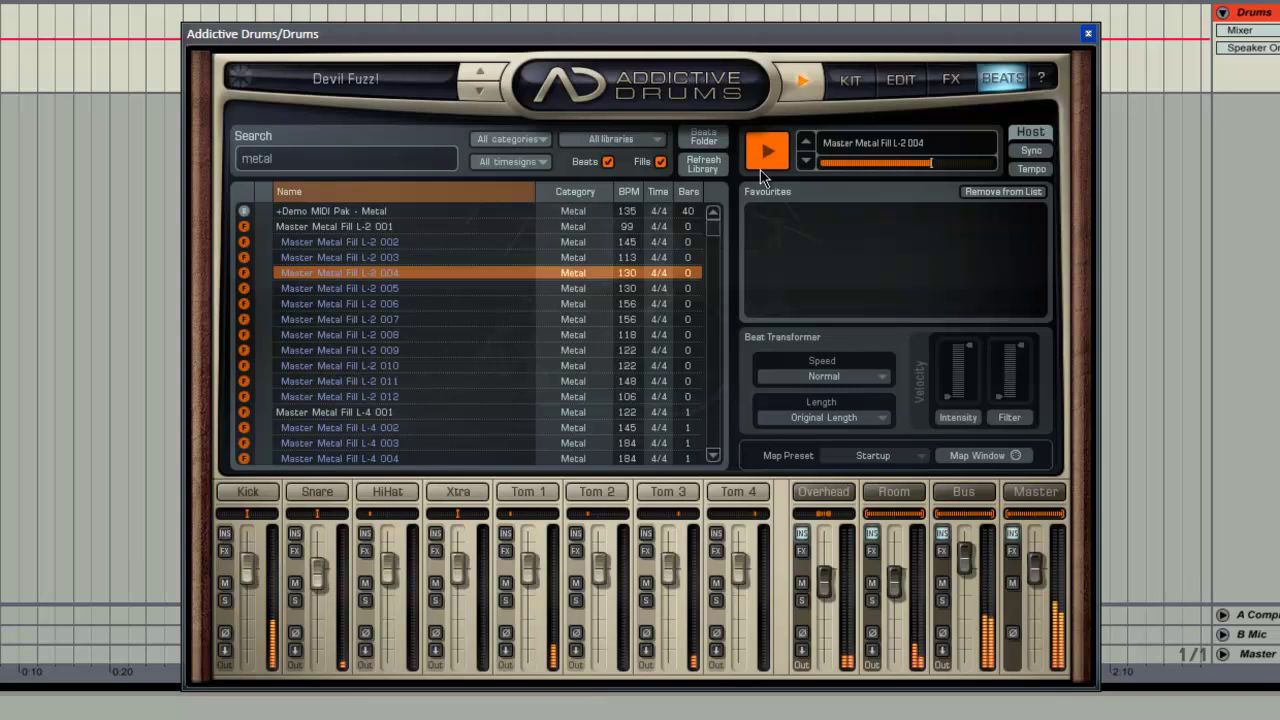
left_click(319, 227)
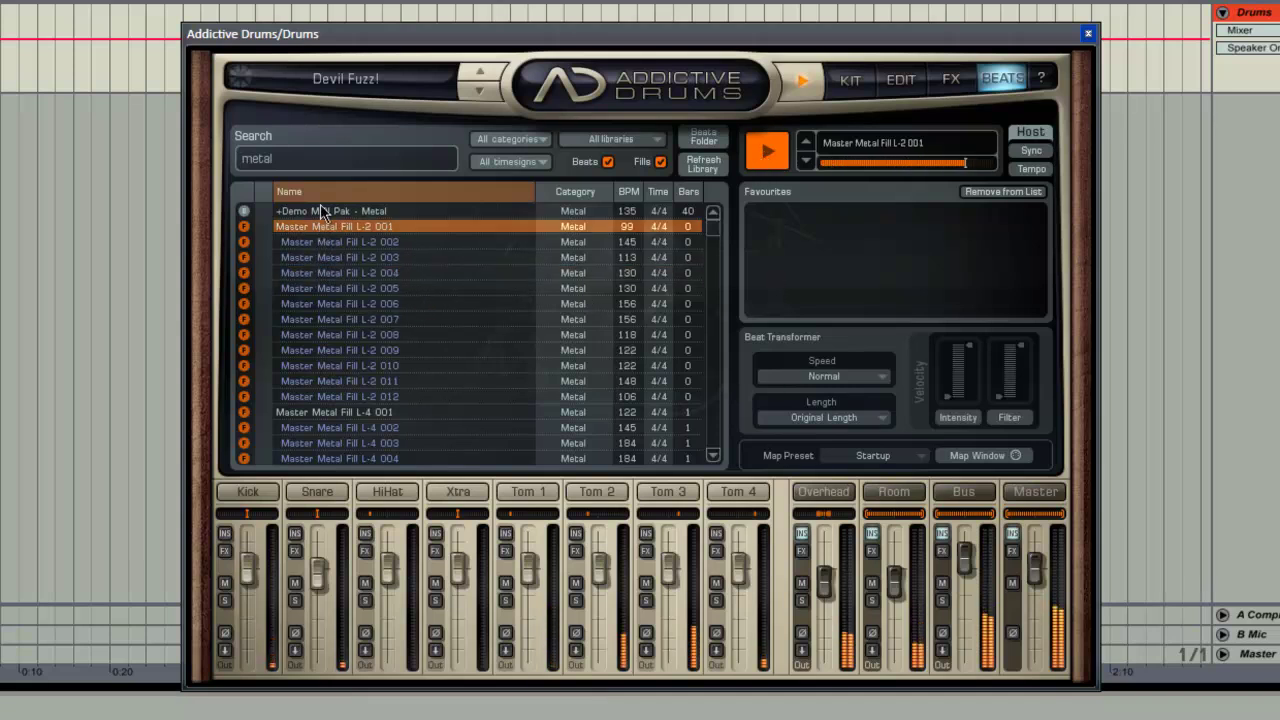
left_click(321, 210)
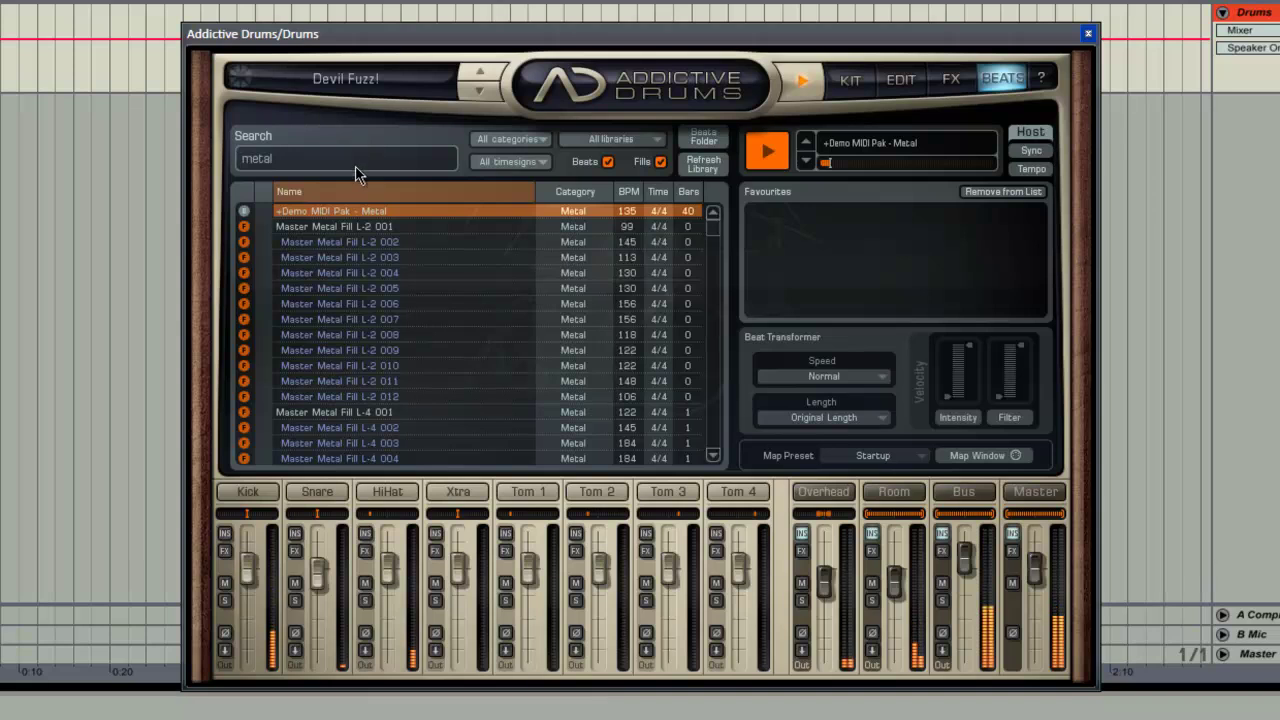
left_click(312, 163)
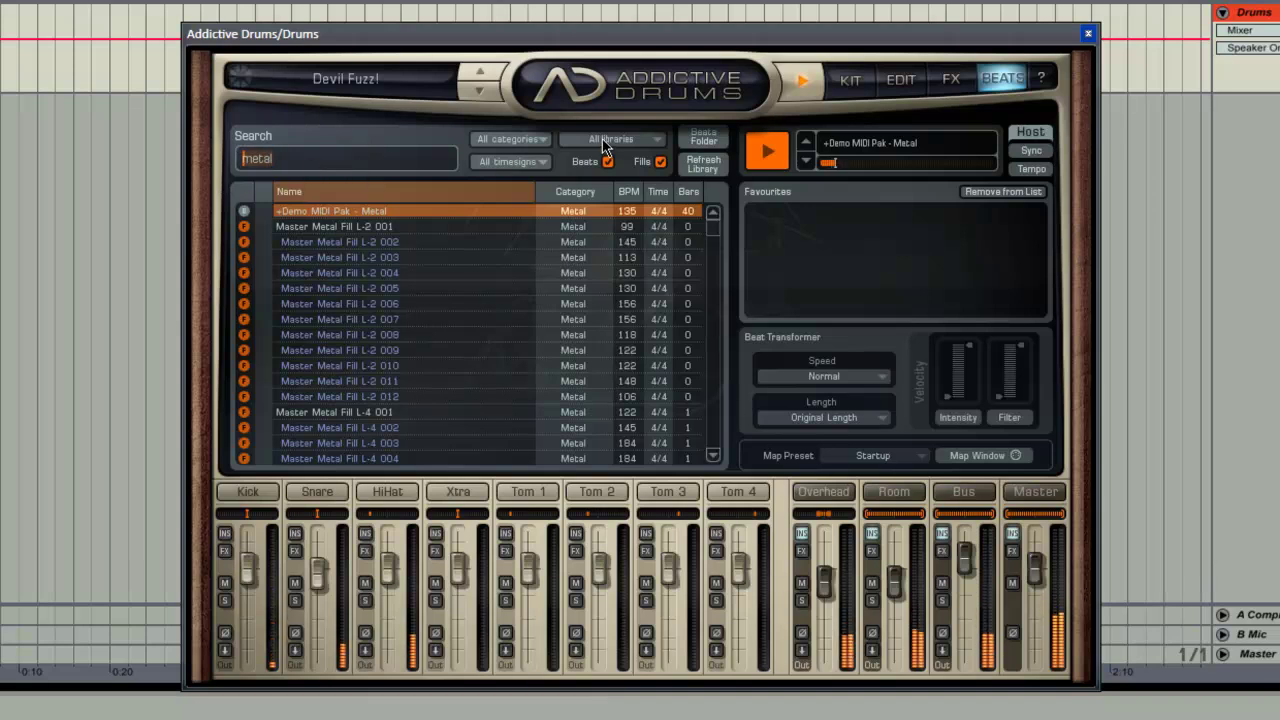
left_click(767, 150)
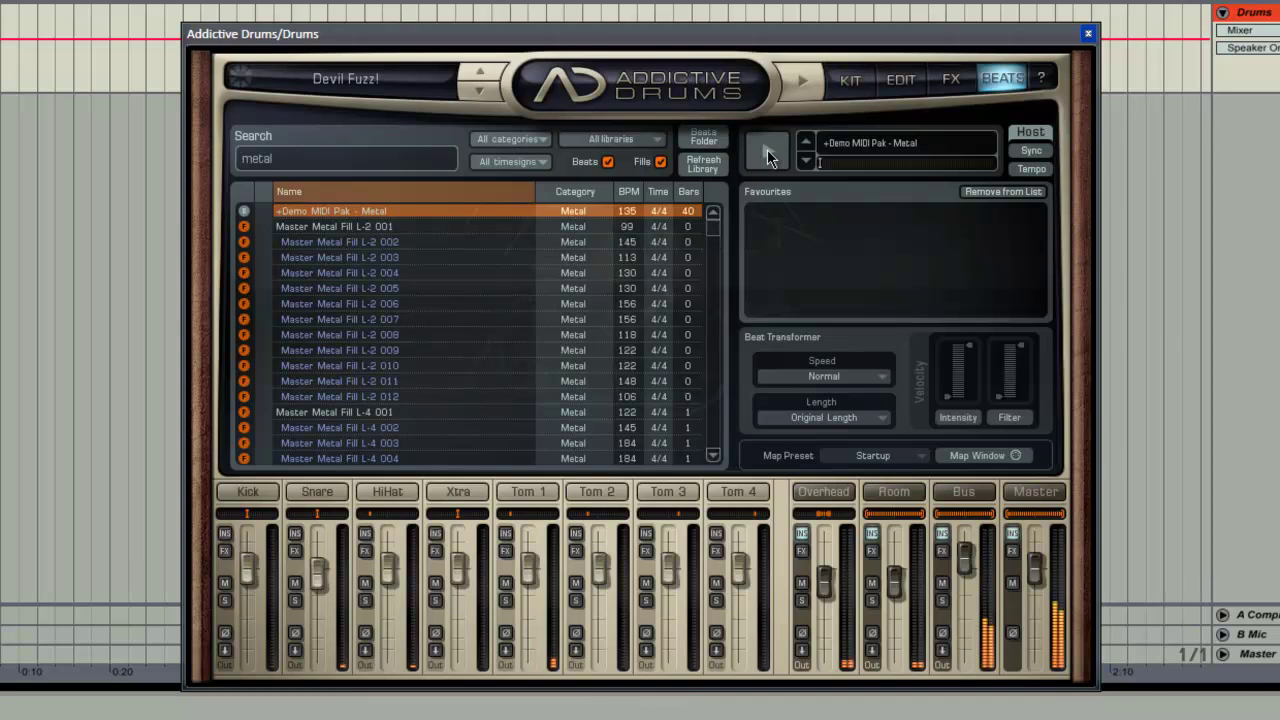
- Search beats for 'rock' and preview the Fast Rock'n'Roll demo beat
left_click(378, 162)
type("rock")
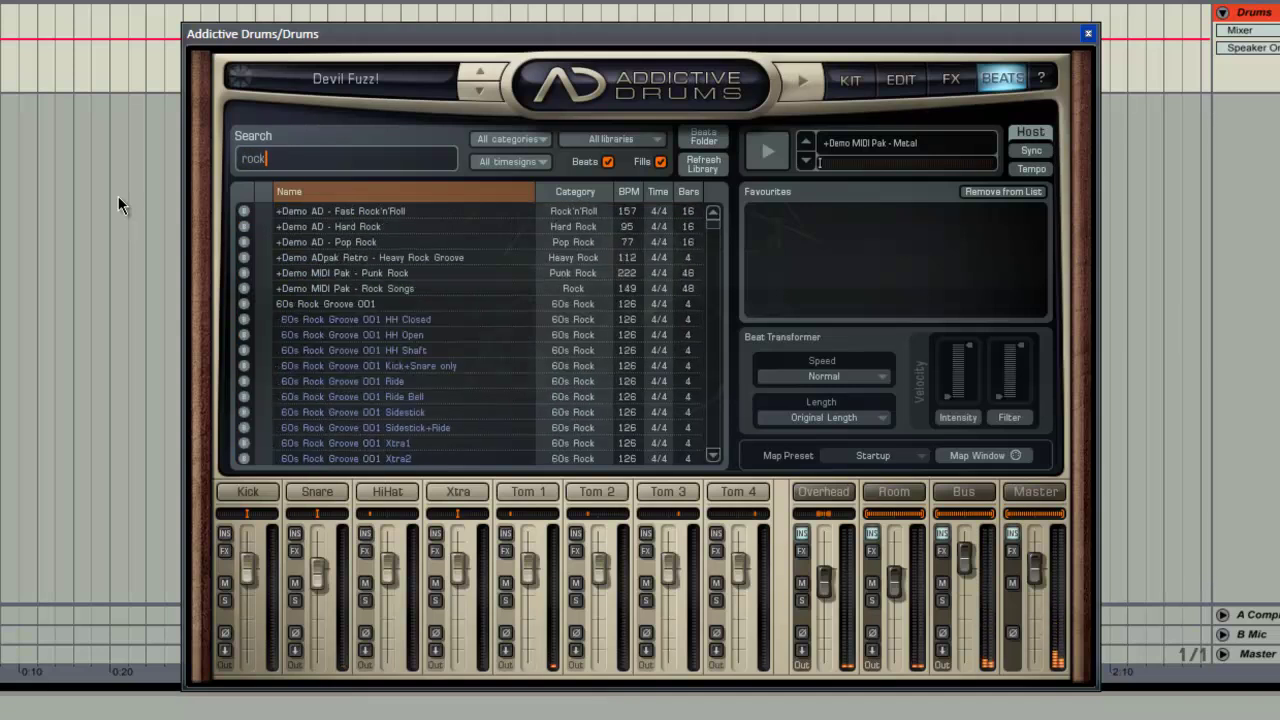
left_click(361, 211)
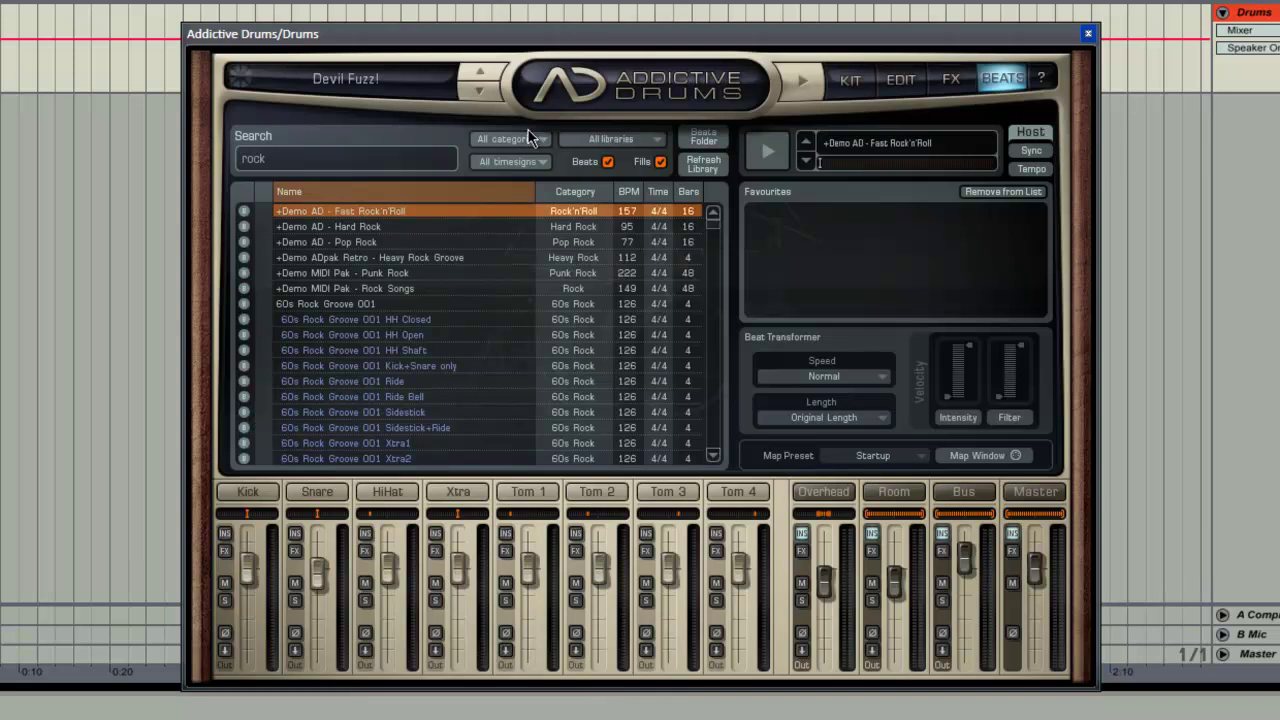
left_click(779, 150)
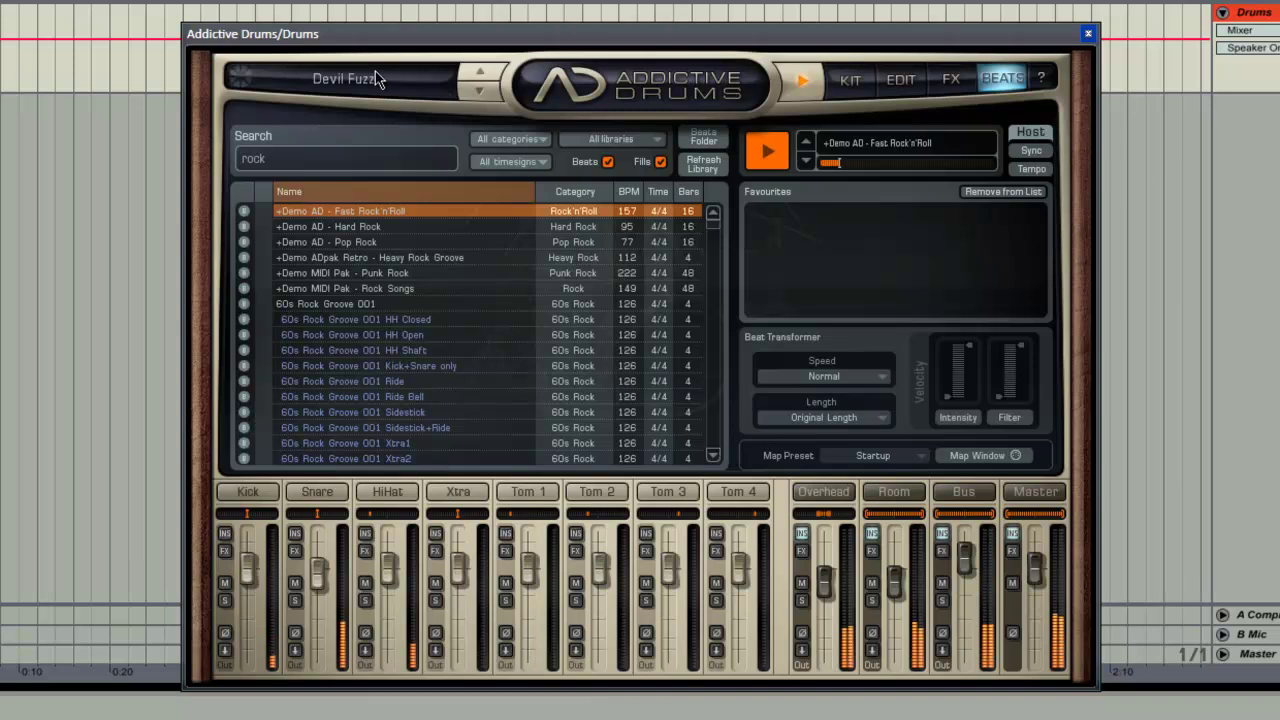
left_click(761, 148)
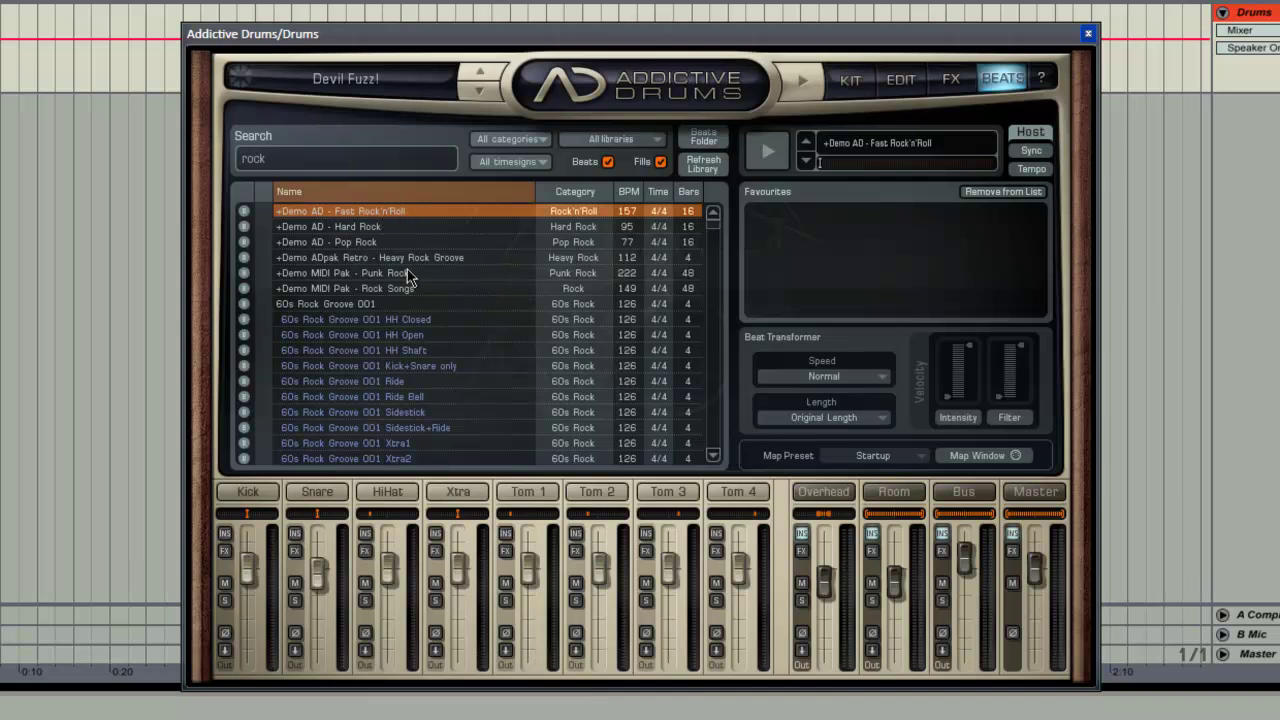
- Preview the Demo AD - Hard Rock beat and leave it playing
left_click(369, 229)
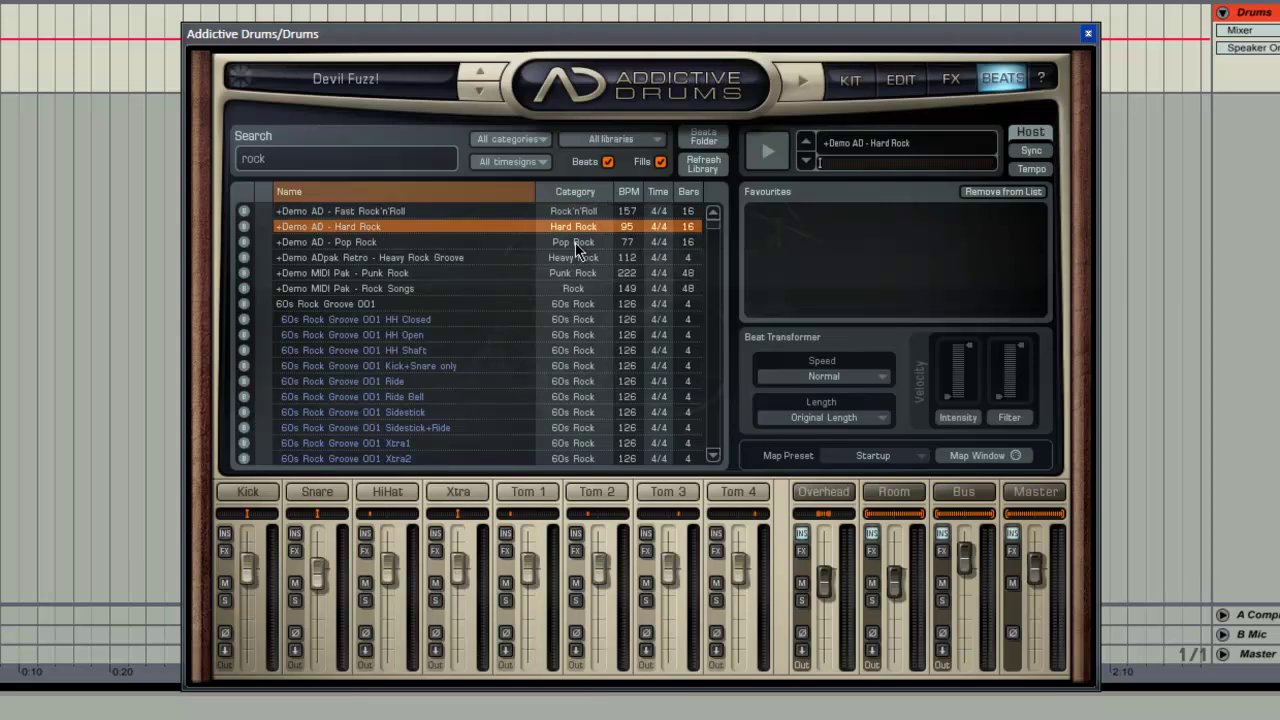
left_click(756, 154)
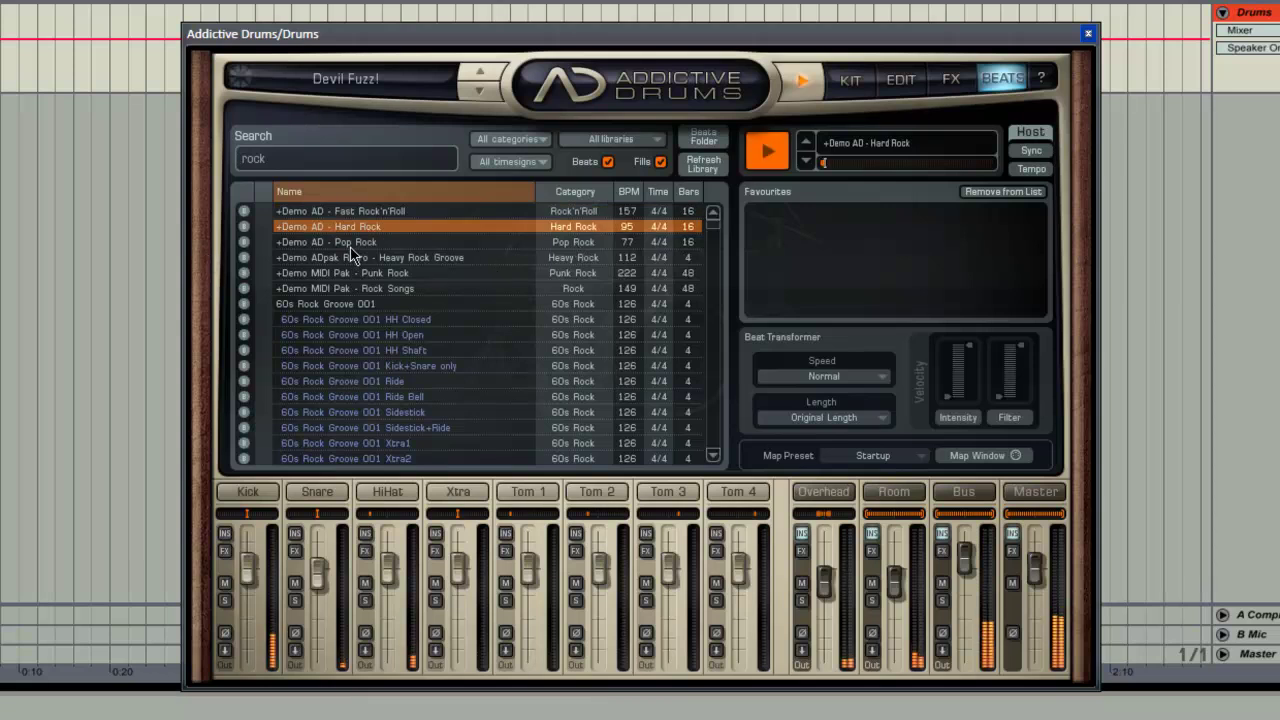
left_click(760, 152)
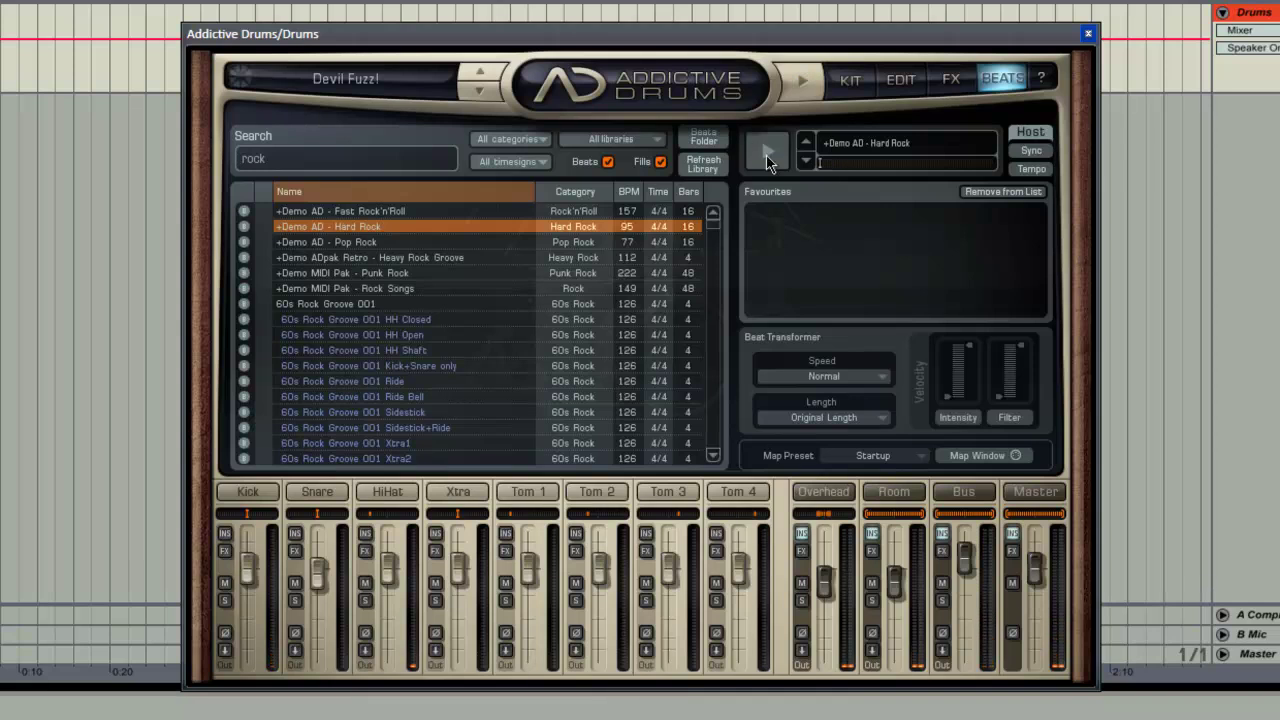
left_click(766, 154)
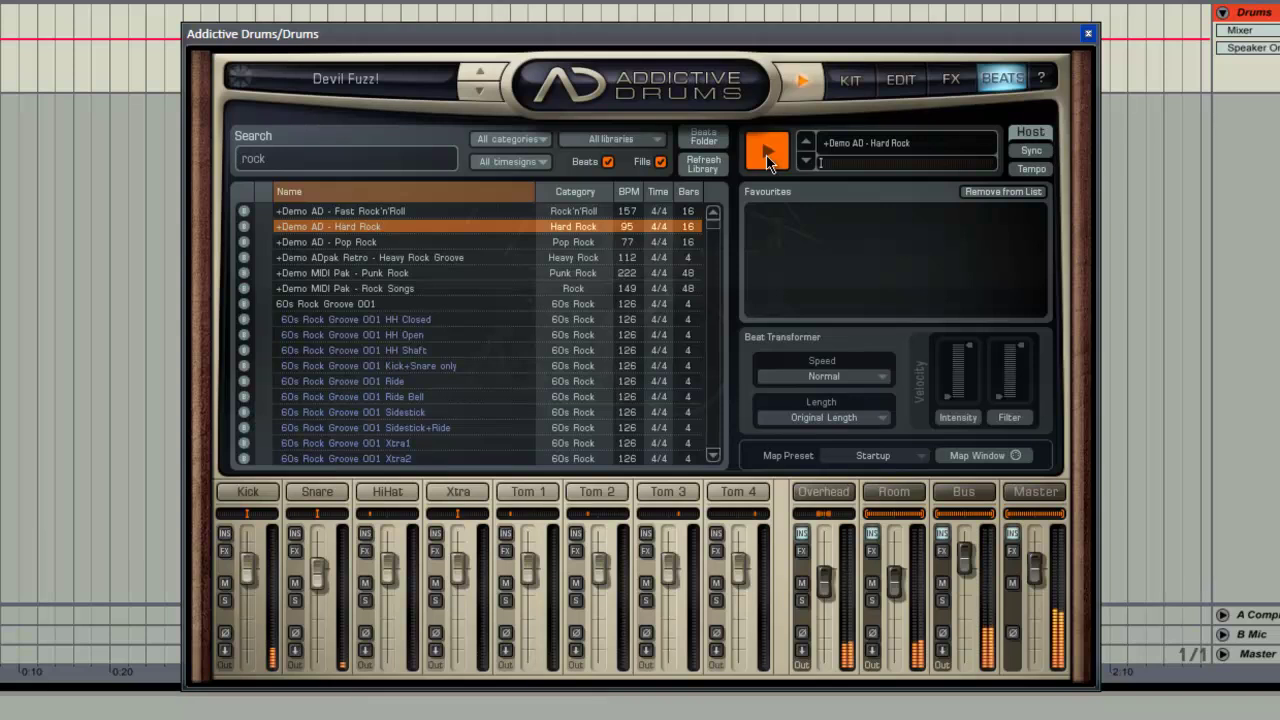
- Load the Big Kit preset from the metal pack
left_click(344, 81)
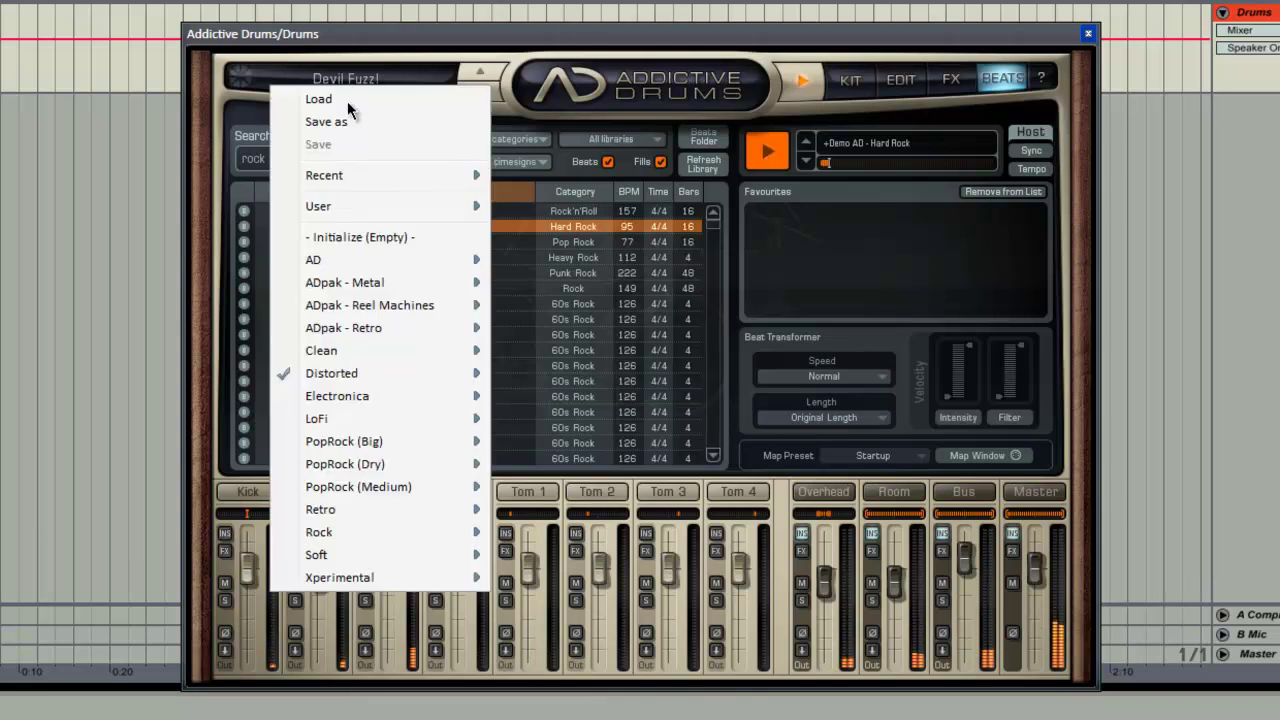
mouse_move(420, 282)
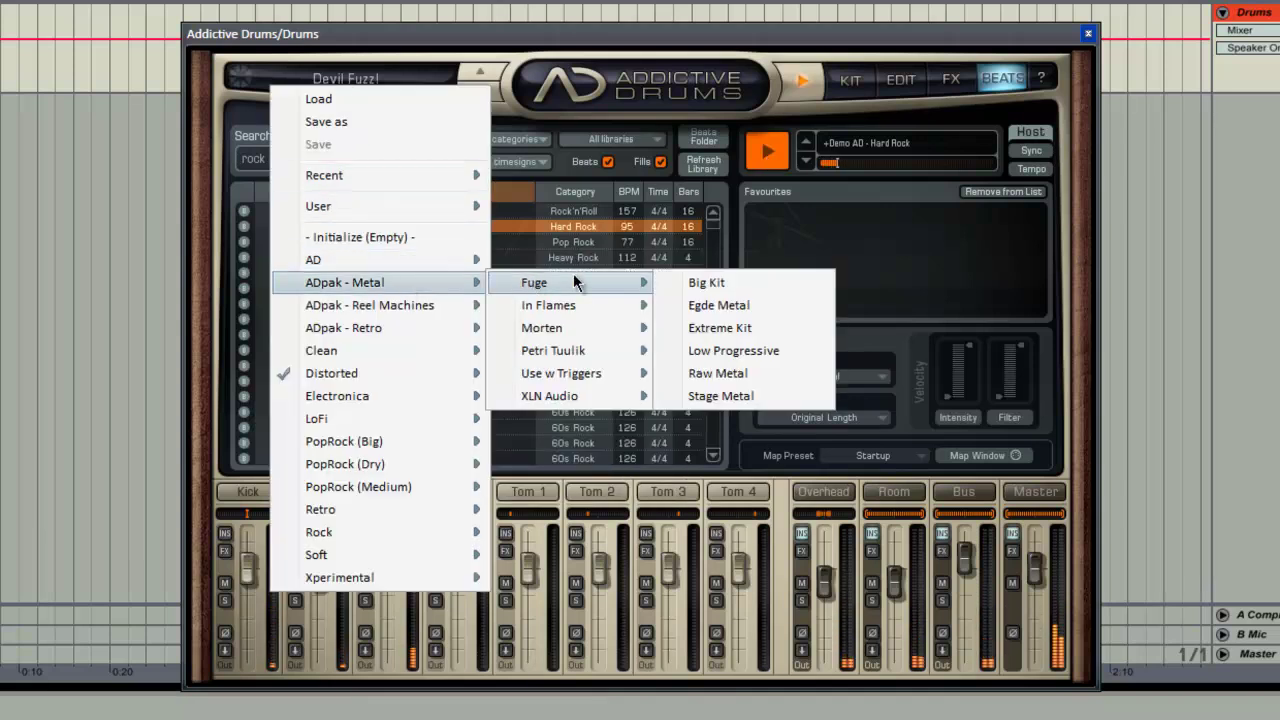
mouse_move(600, 282)
left_click(703, 285)
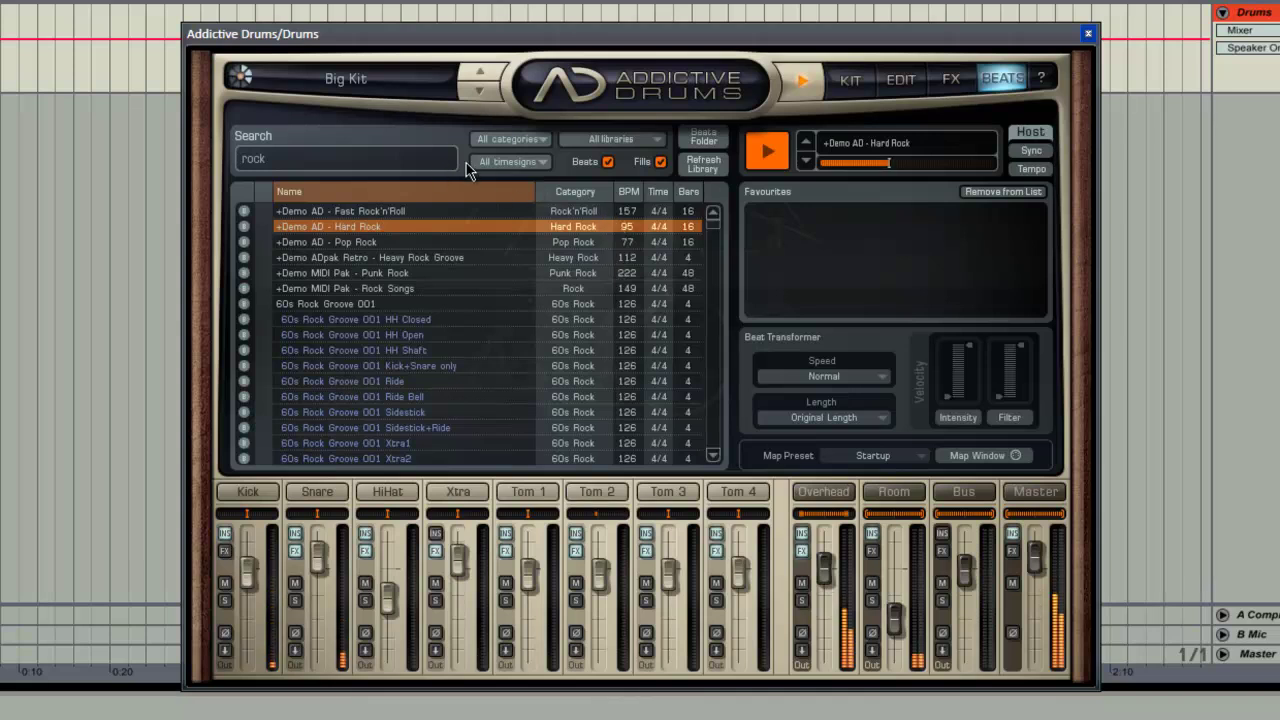
- Switch to the BlackOyster Dry Crunchy kit
left_click(400, 84)
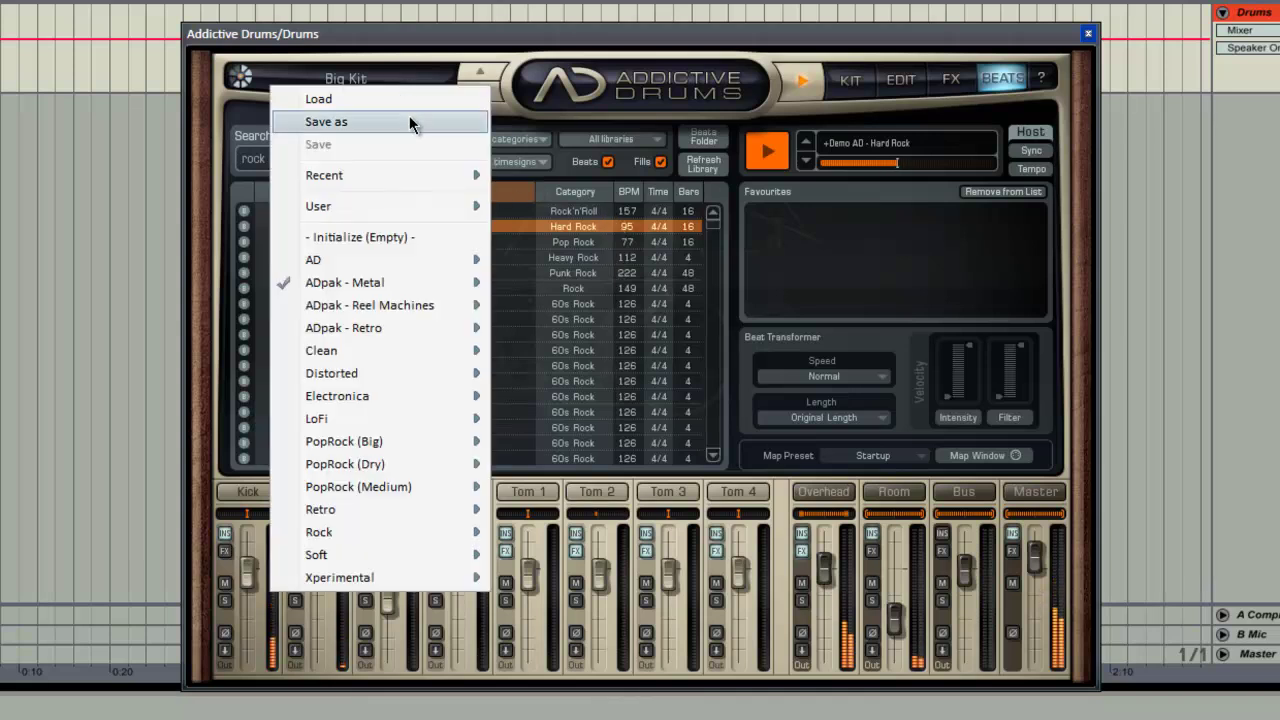
key("Down")
key("Down")
key("Down")
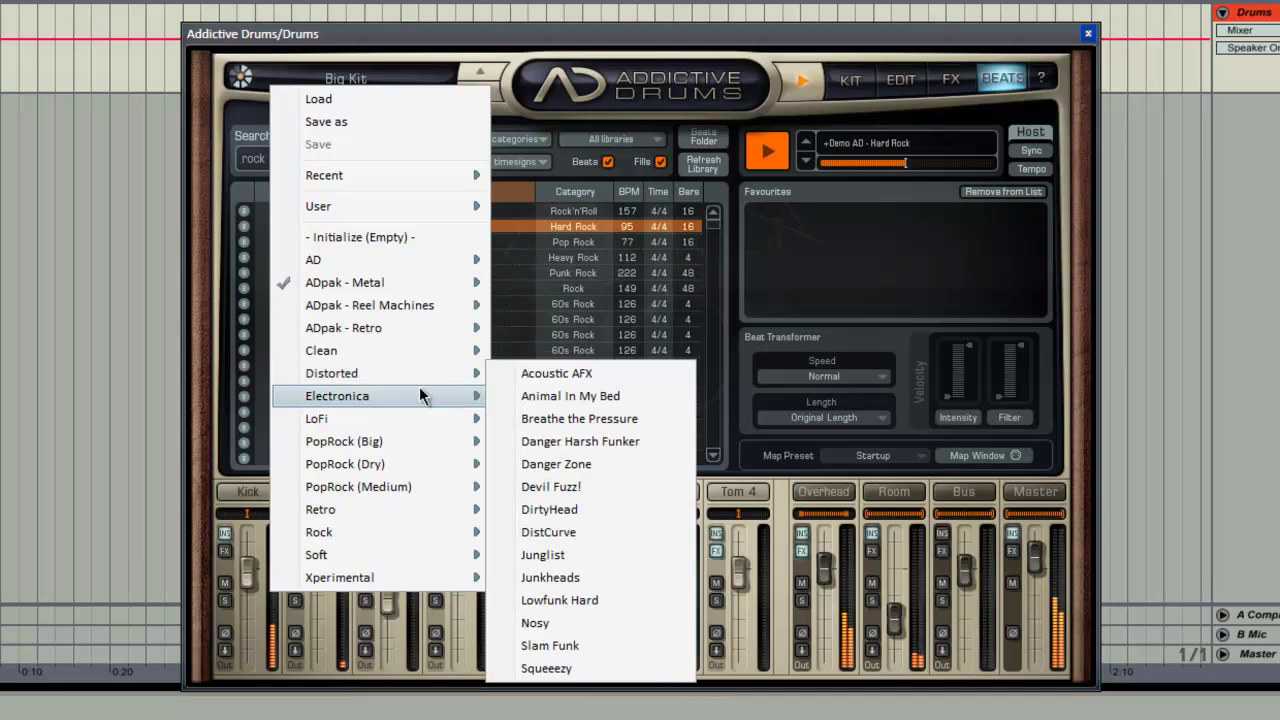
mouse_move(427, 327)
mouse_move(570, 355)
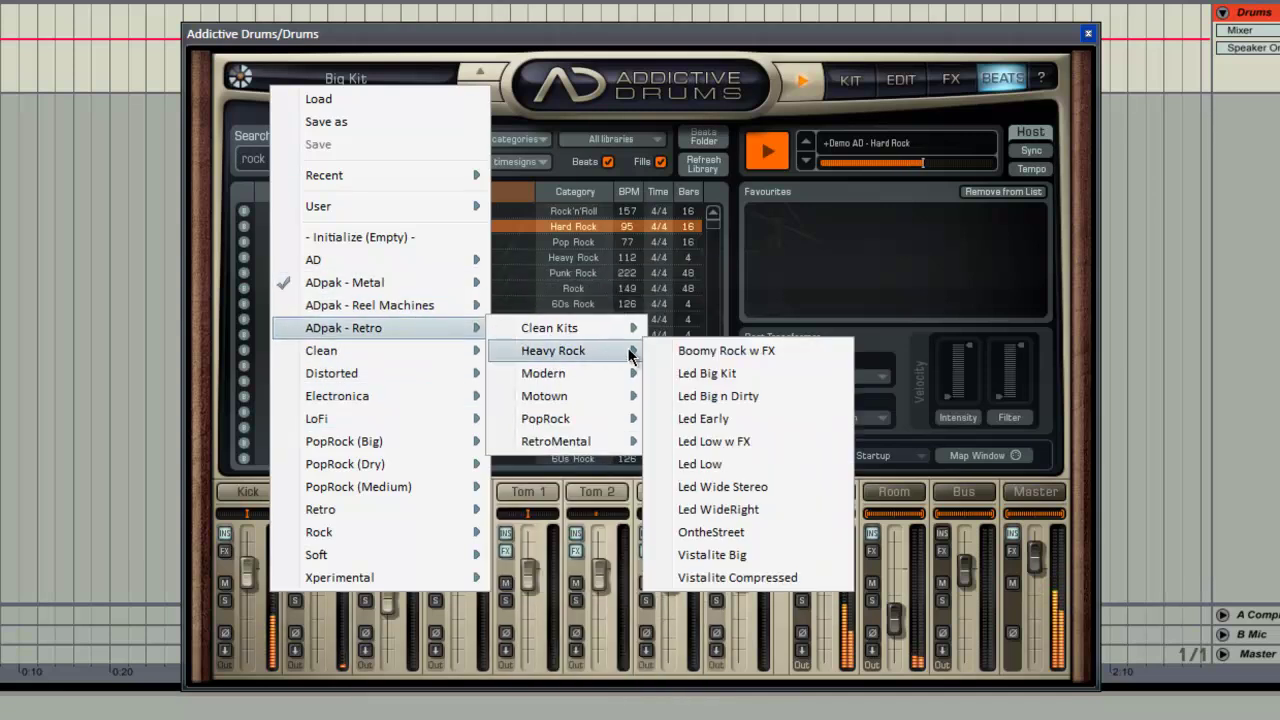
mouse_move(543, 376)
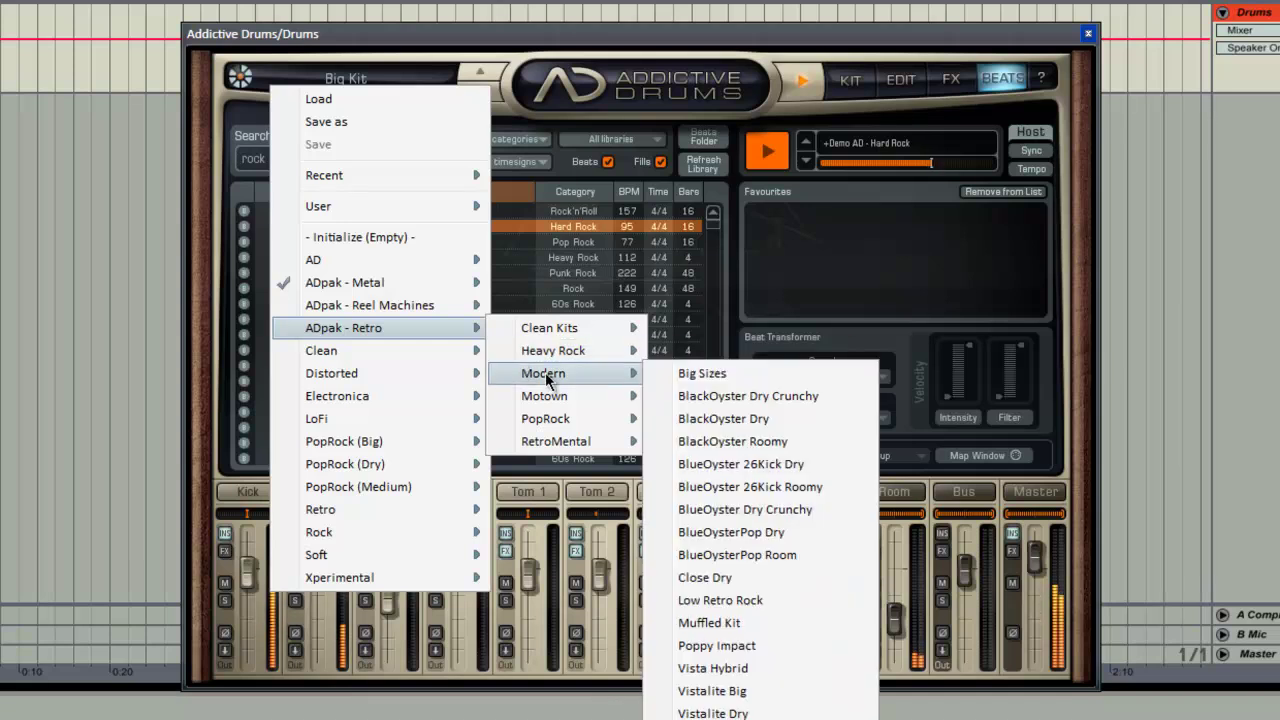
left_click(723, 397)
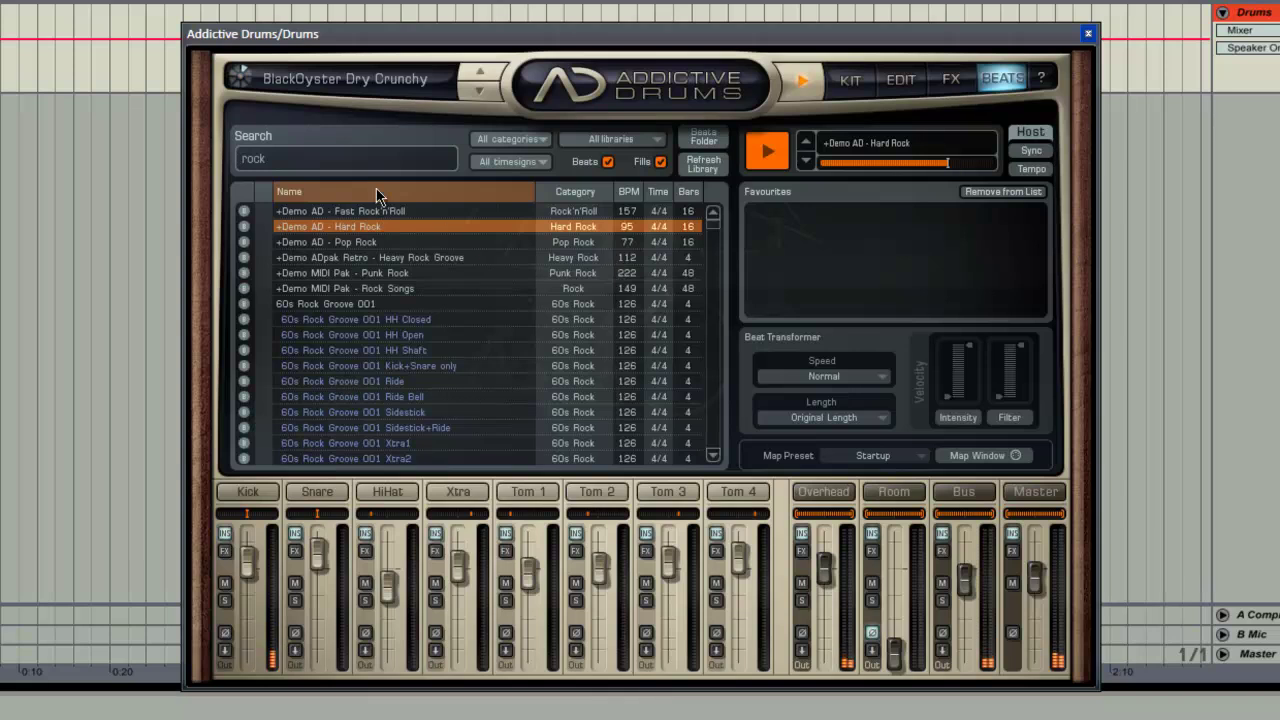
- Load the Boomroom kit from the LoFi presets
left_click(378, 81)
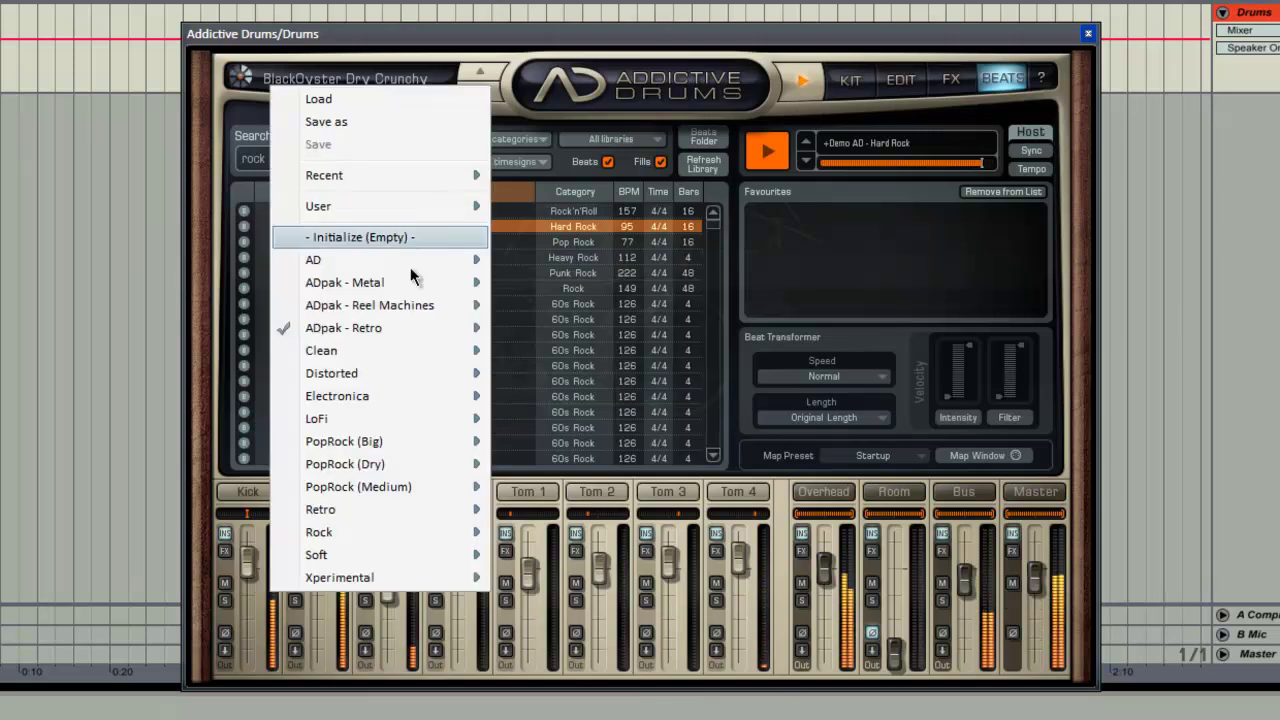
mouse_move(414, 460)
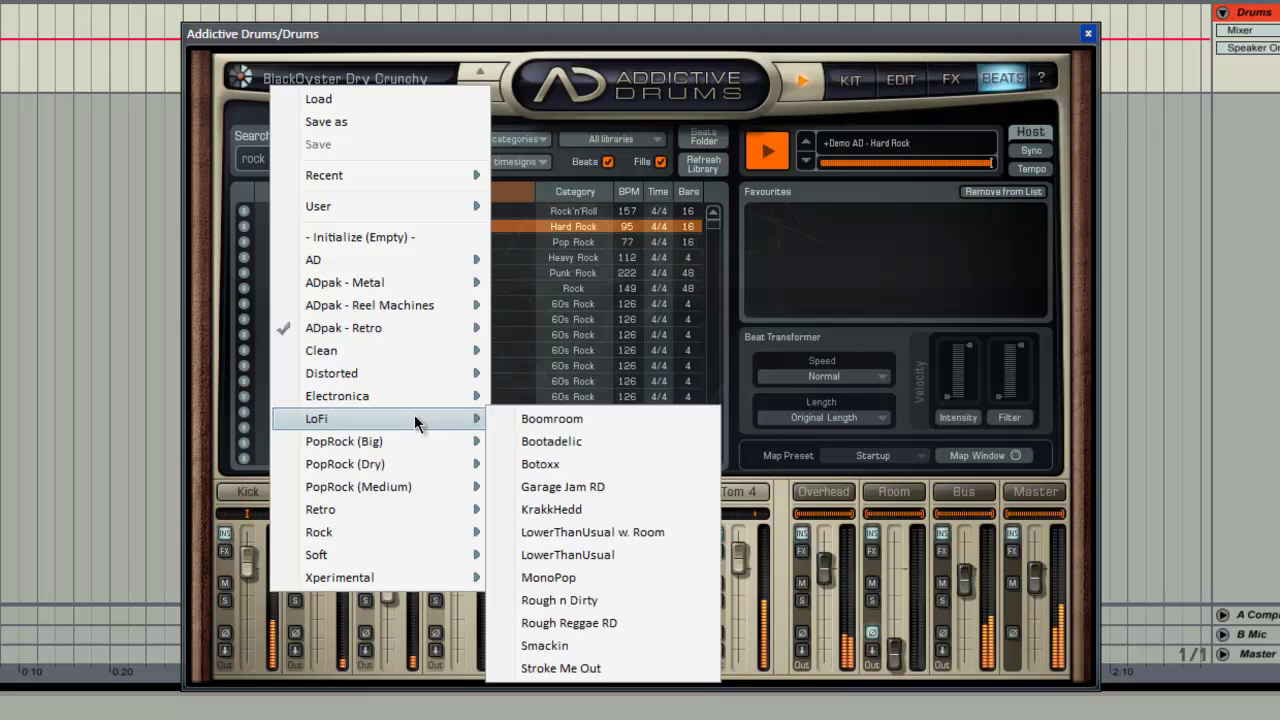
mouse_move(430, 418)
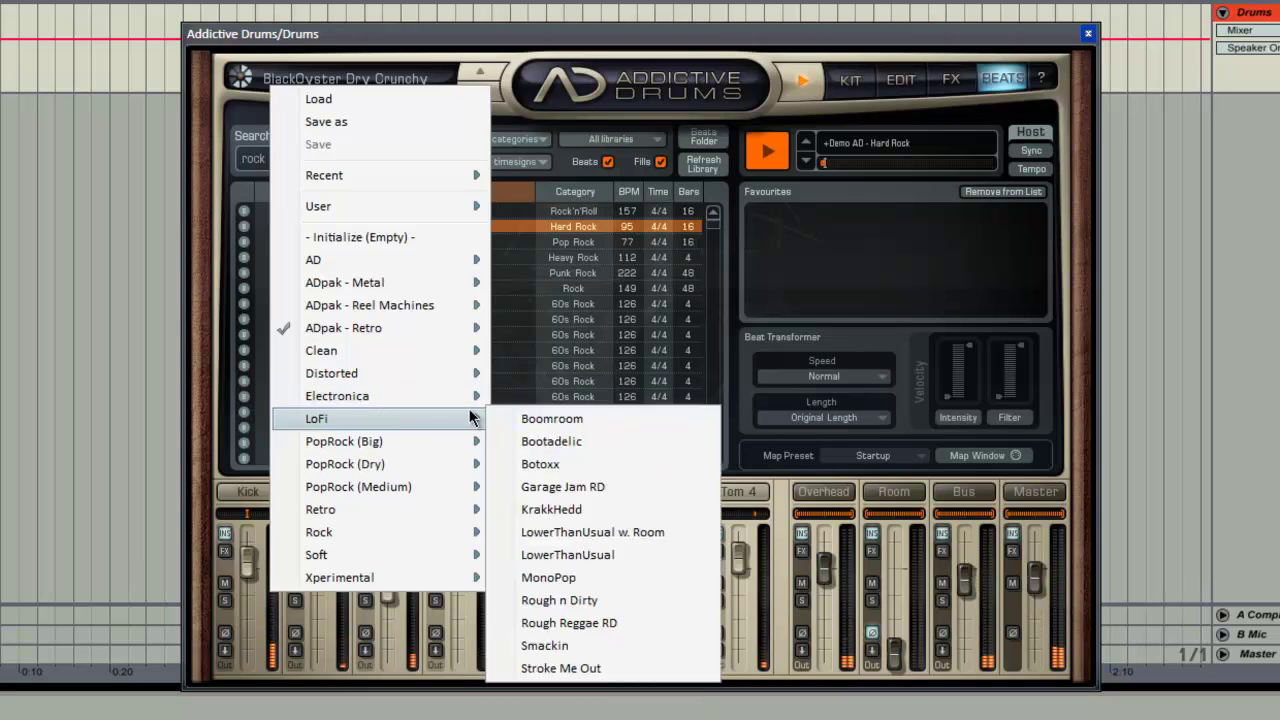
left_click(527, 421)
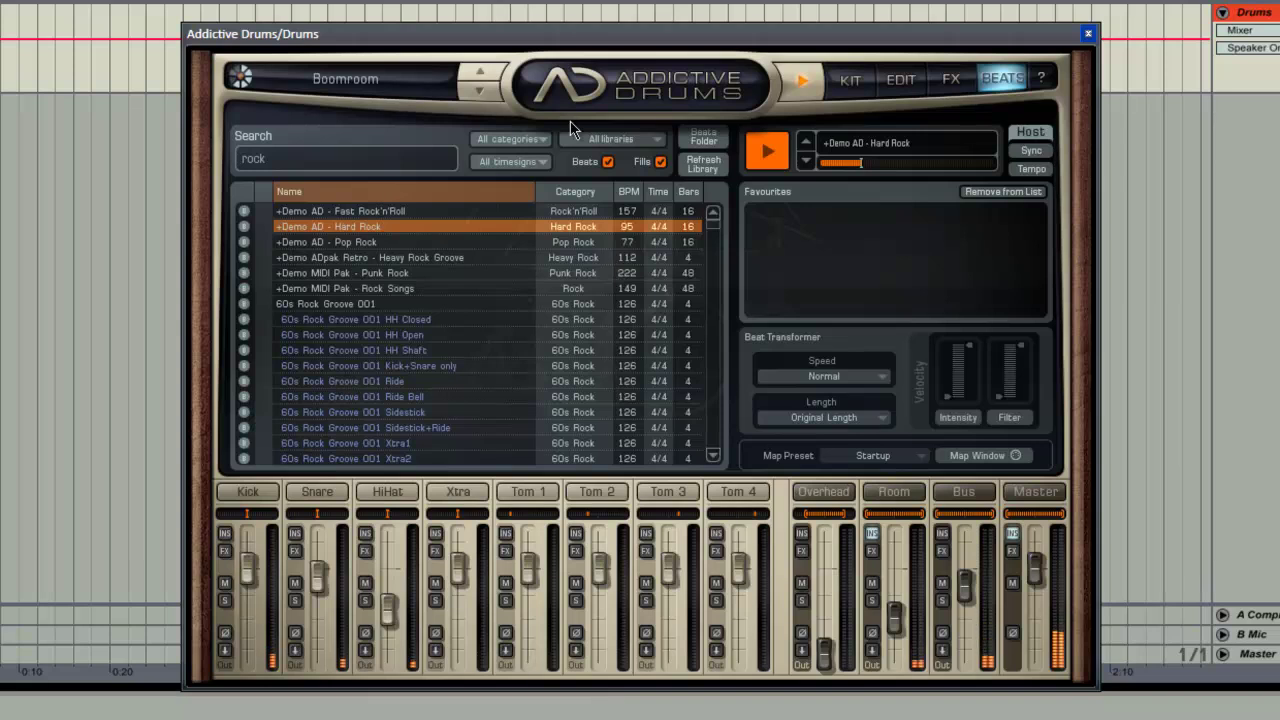
- Stop the Hard Rock beat preview
left_click(767, 145)
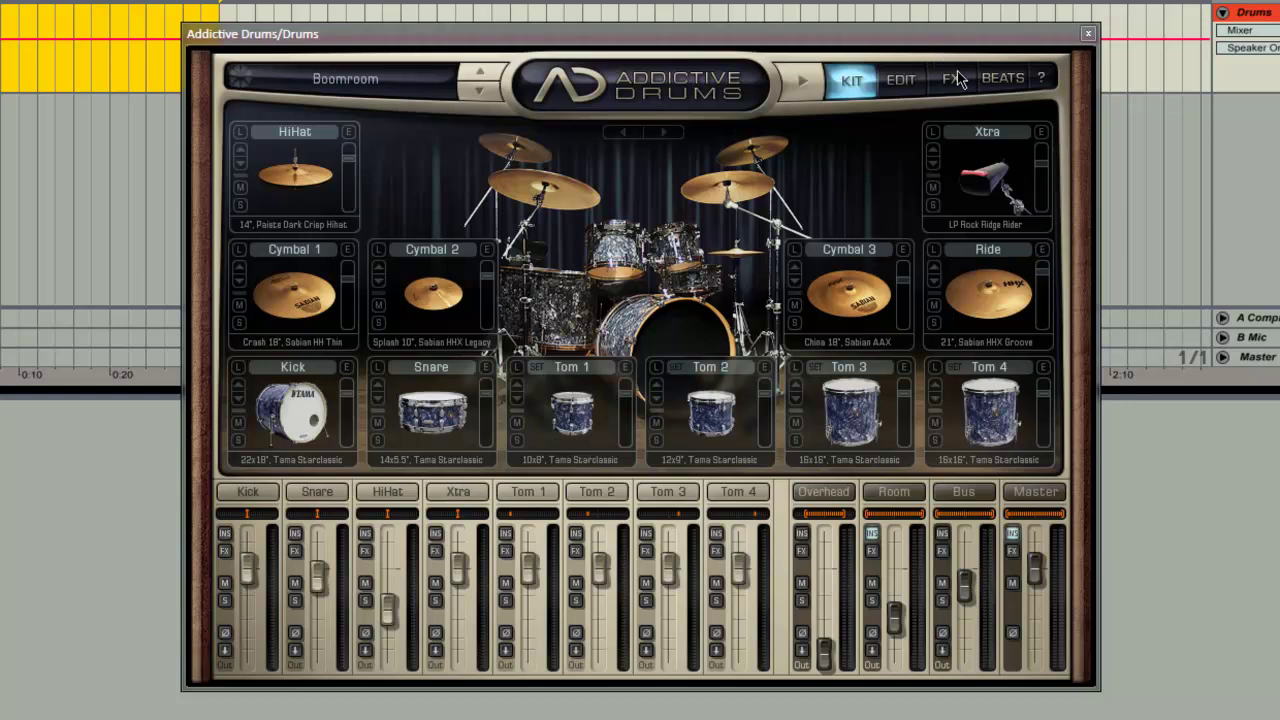
- Preview Demo AD - Hard Rock, then drag it to the start of the Drums track
left_click(998, 80)
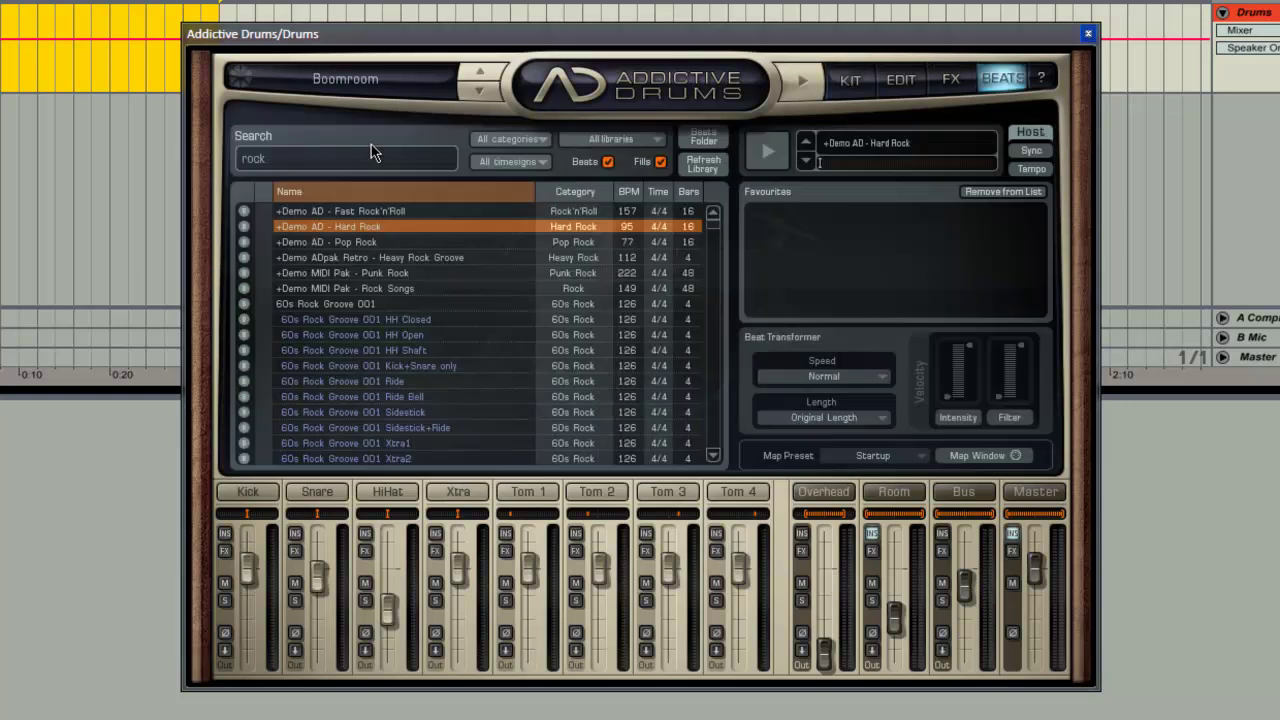
left_click(759, 147)
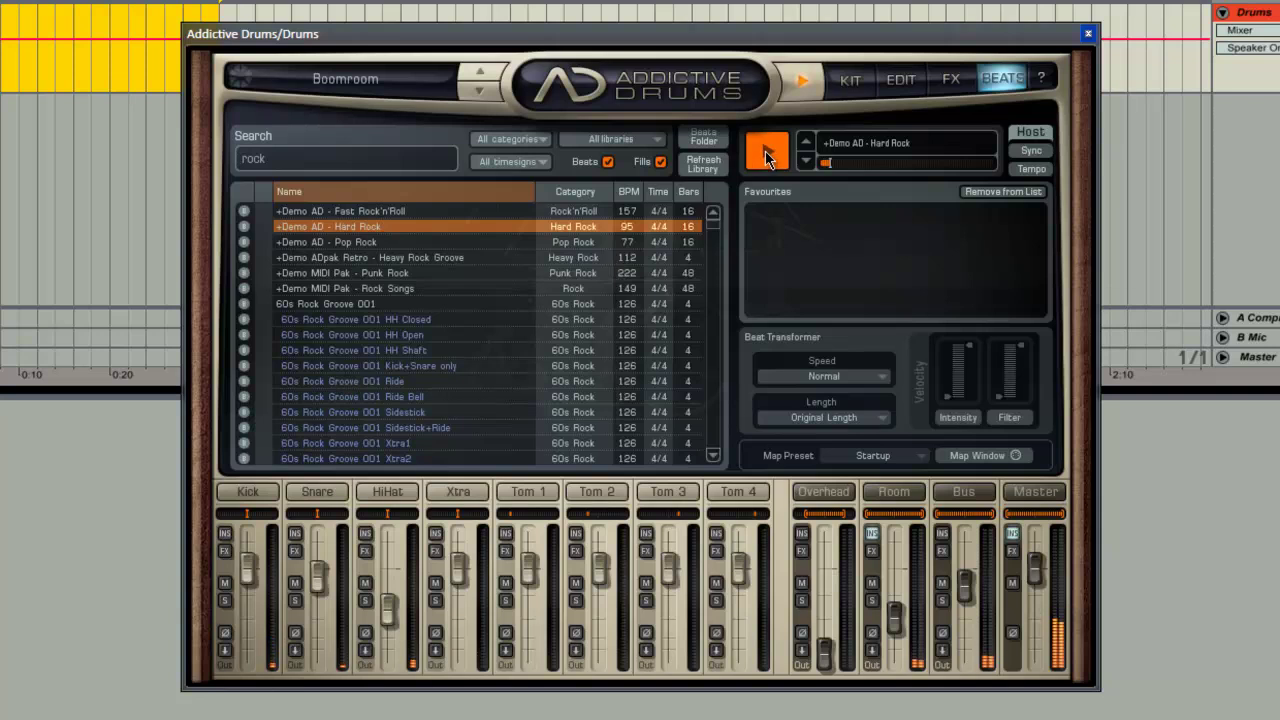
left_click(765, 150)
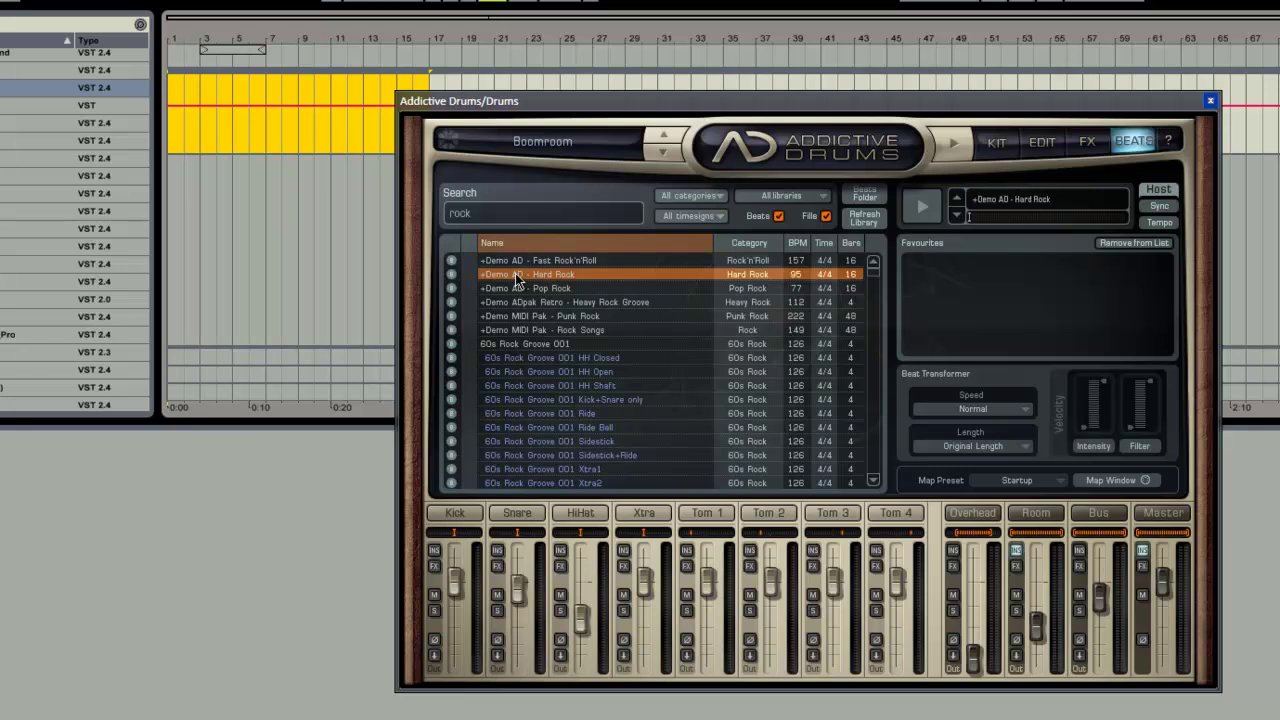
left_click_drag(515, 273, 170, 115)
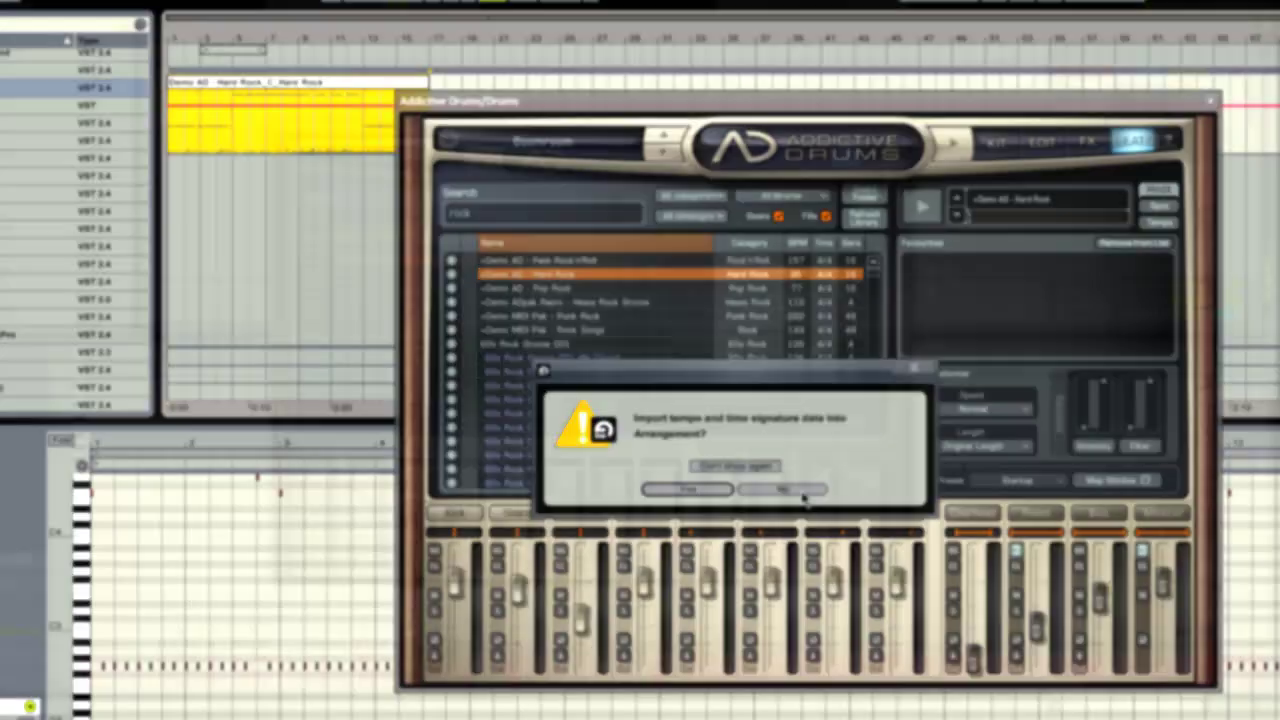
- Keep the project tempo, loop the Hard Rock clip, and play it with the kit page showing
left_click(785, 489)
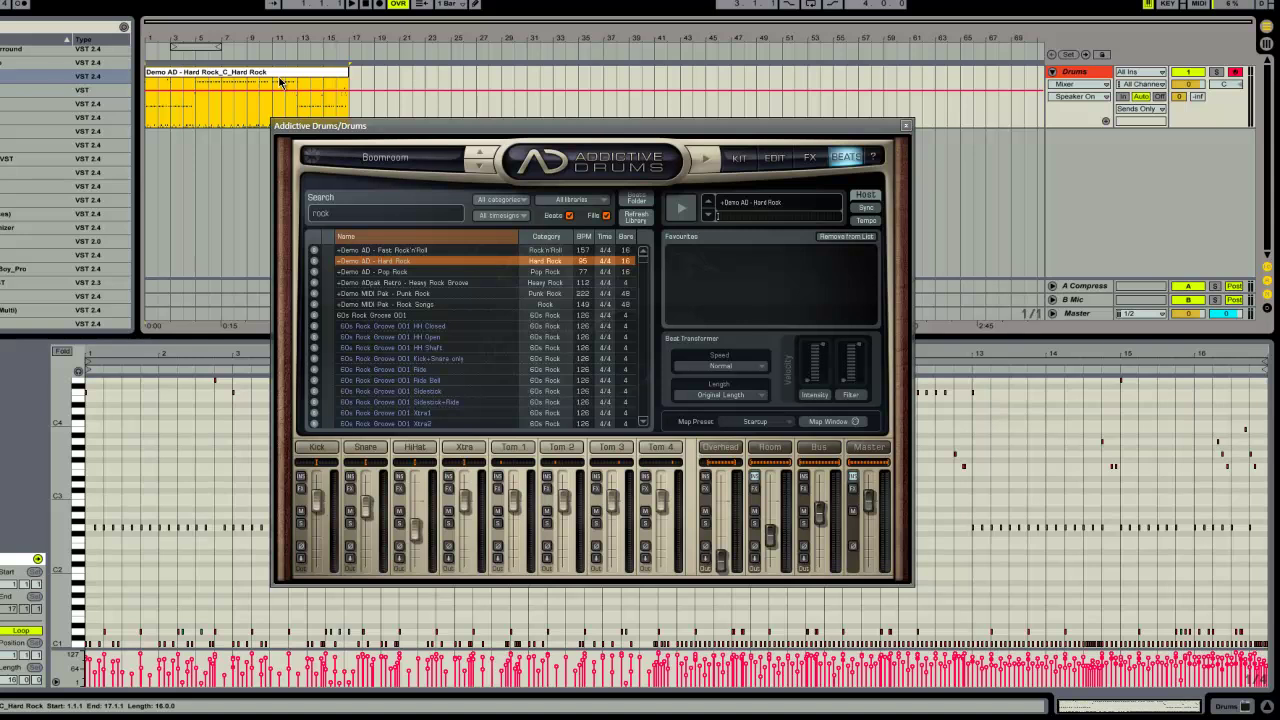
key("ctrl+l")
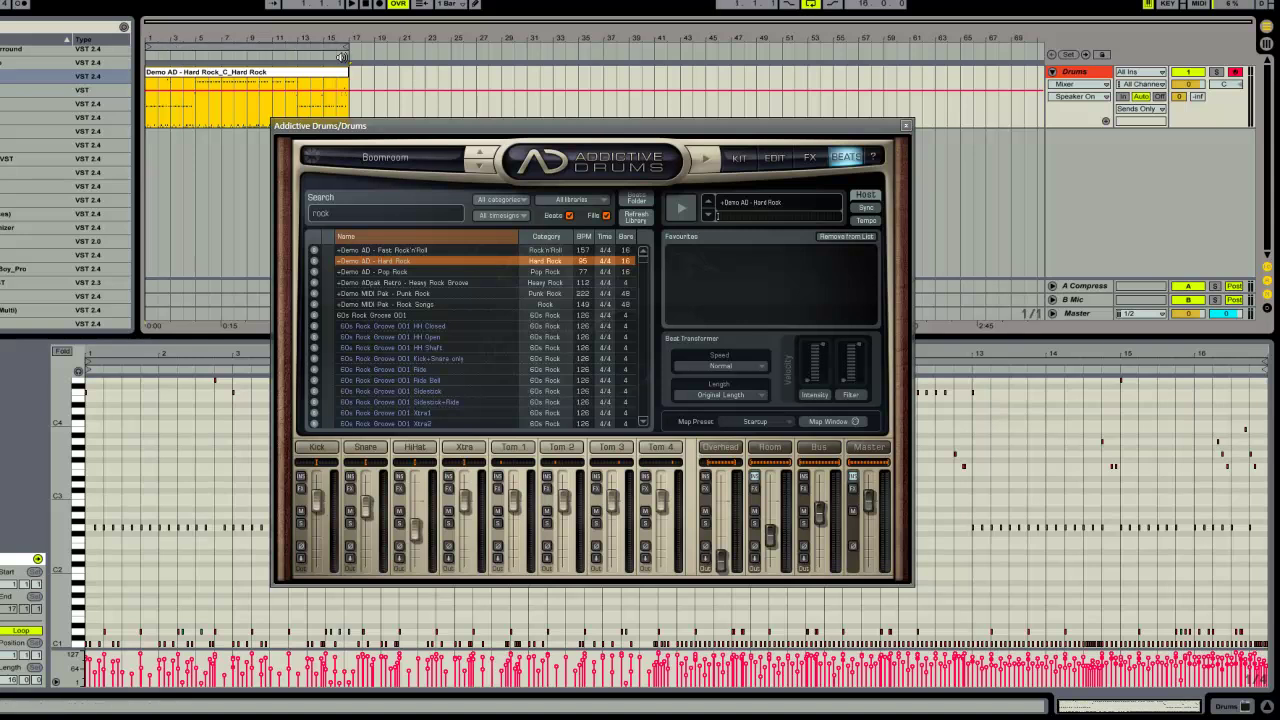
left_click_drag(450, 128, 569, 138)
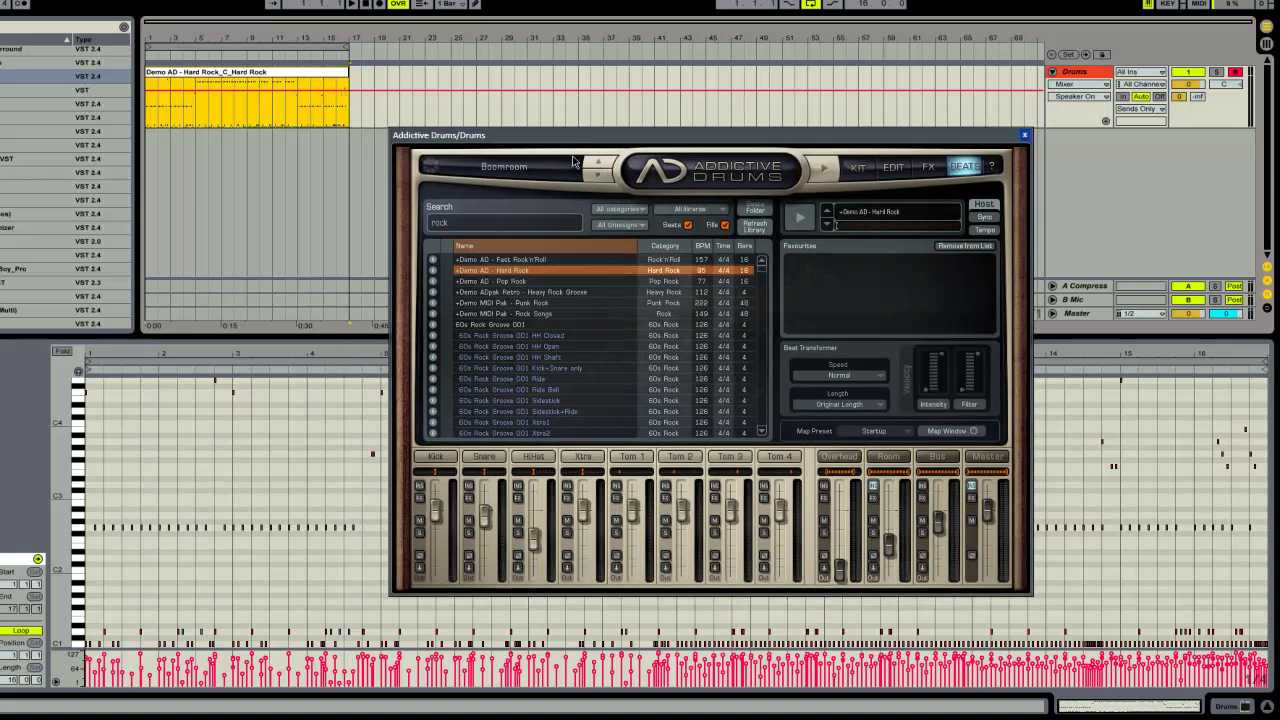
left_click(857, 168)
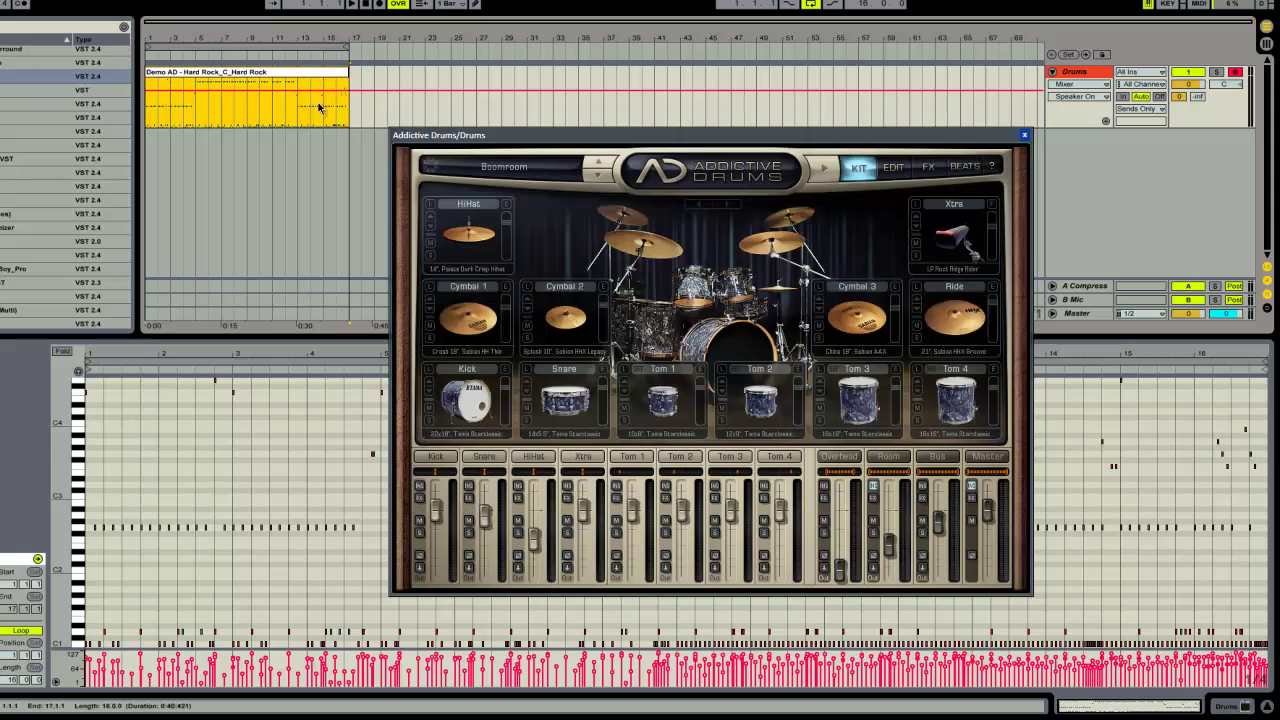
left_click(352, 4)
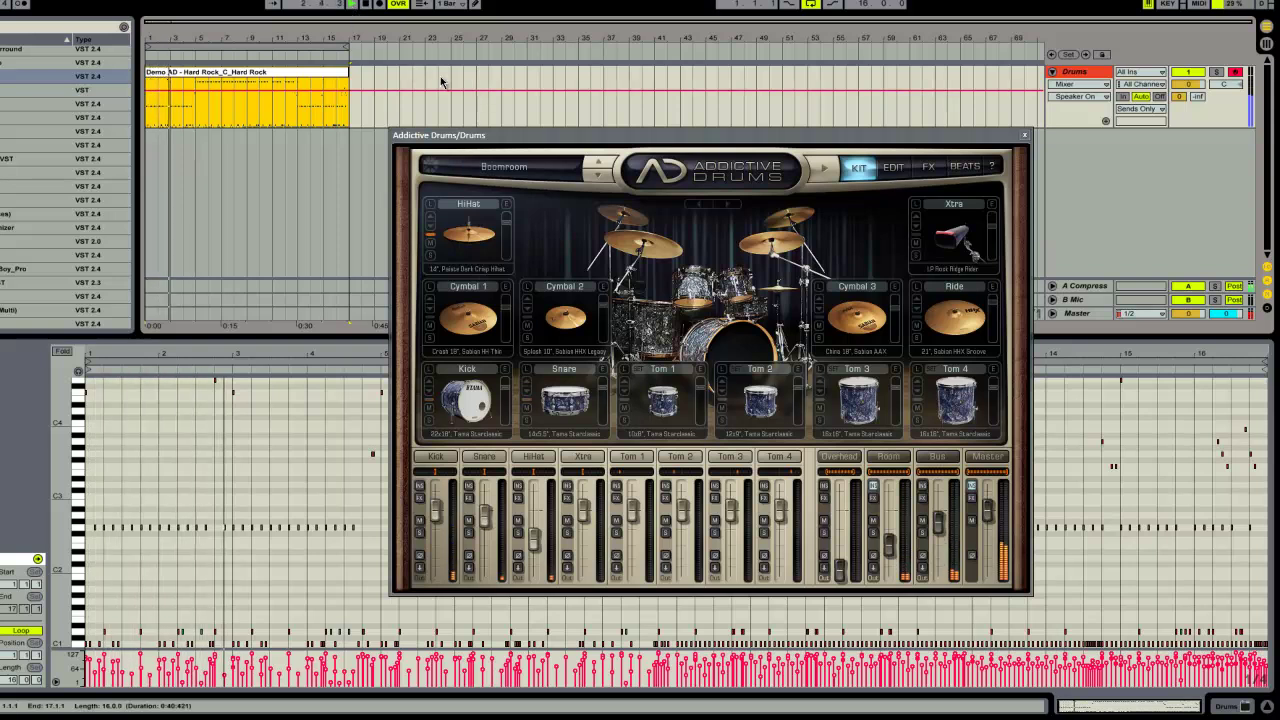
- Stop playback of the looping Hard Rock clip
left_click(368, 6)
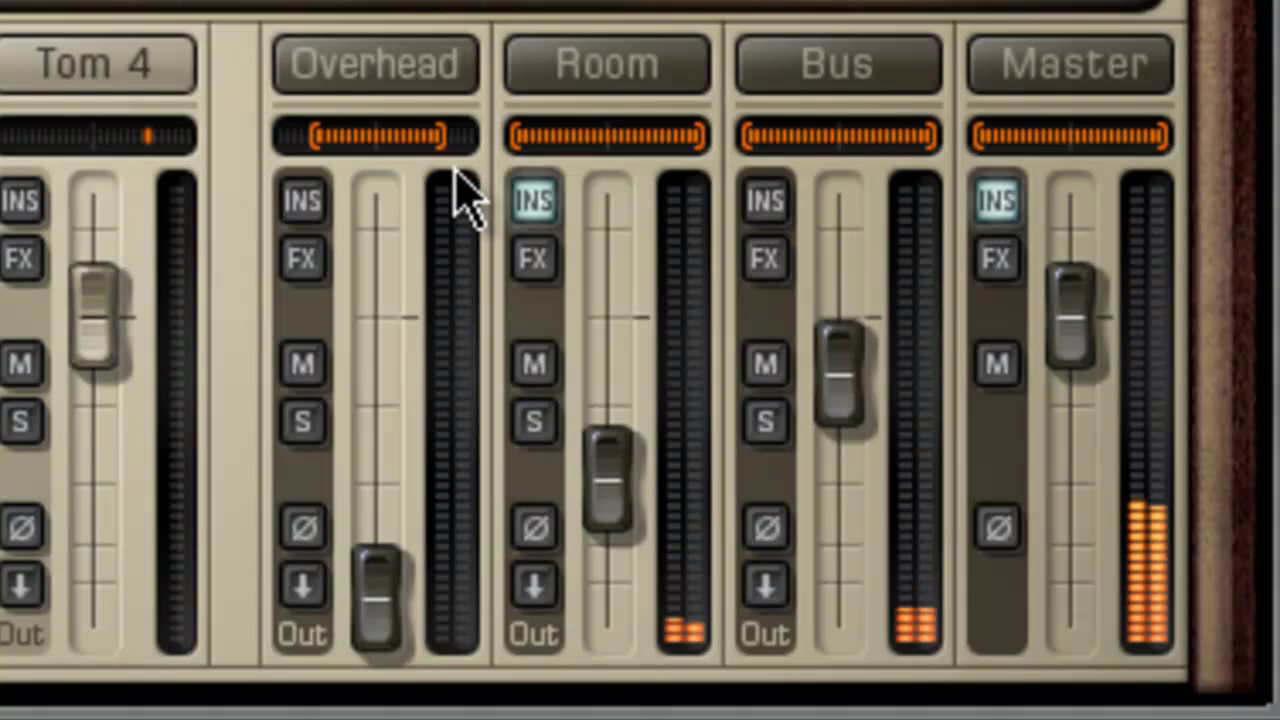
- Pull the Room channel down to -40.51 dB and the Bus to about -36.80 dB
left_click(540, 364)
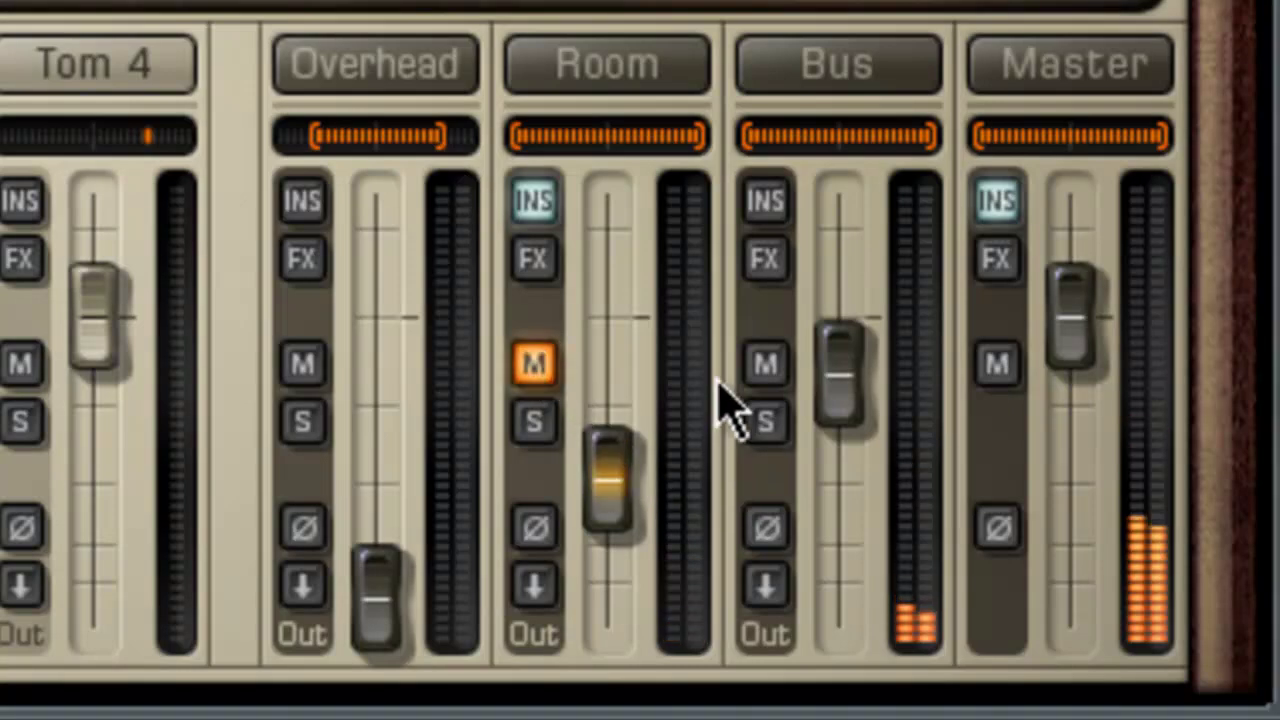
left_click(766, 364)
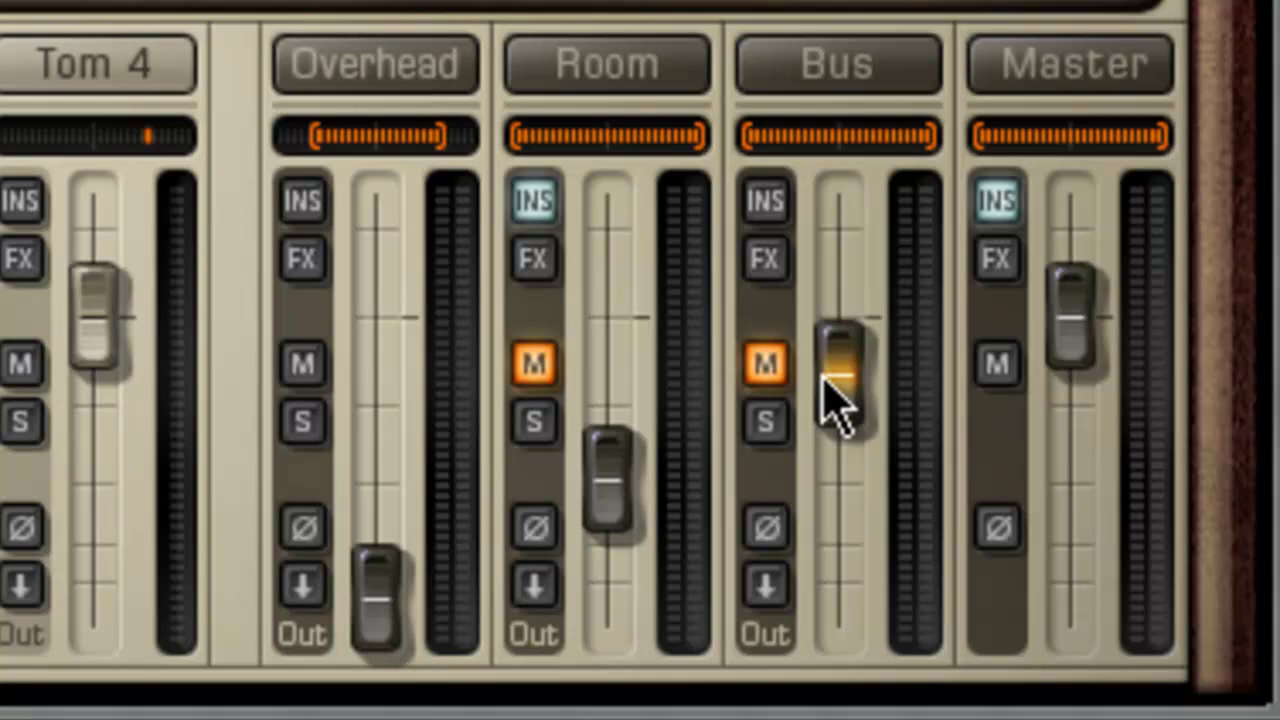
mouse_move(821, 419)
left_click_drag(823, 425, 829, 514)
left_click(770, 368)
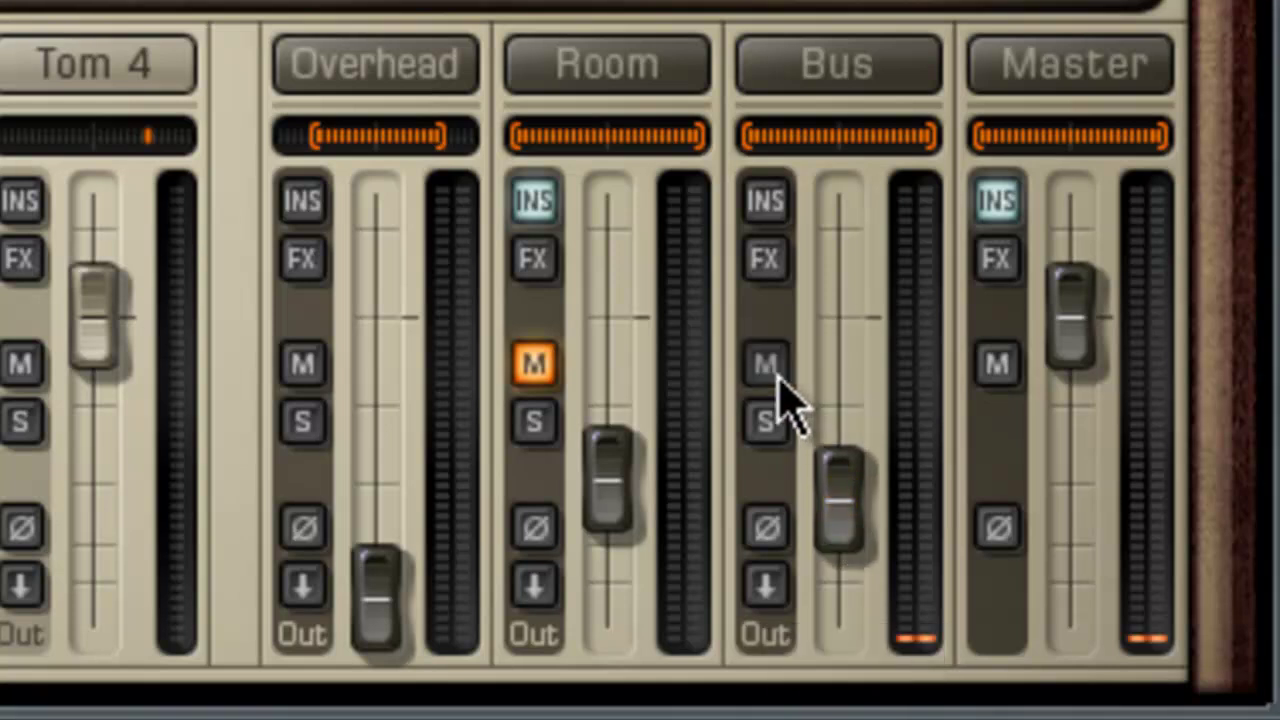
left_click(537, 365)
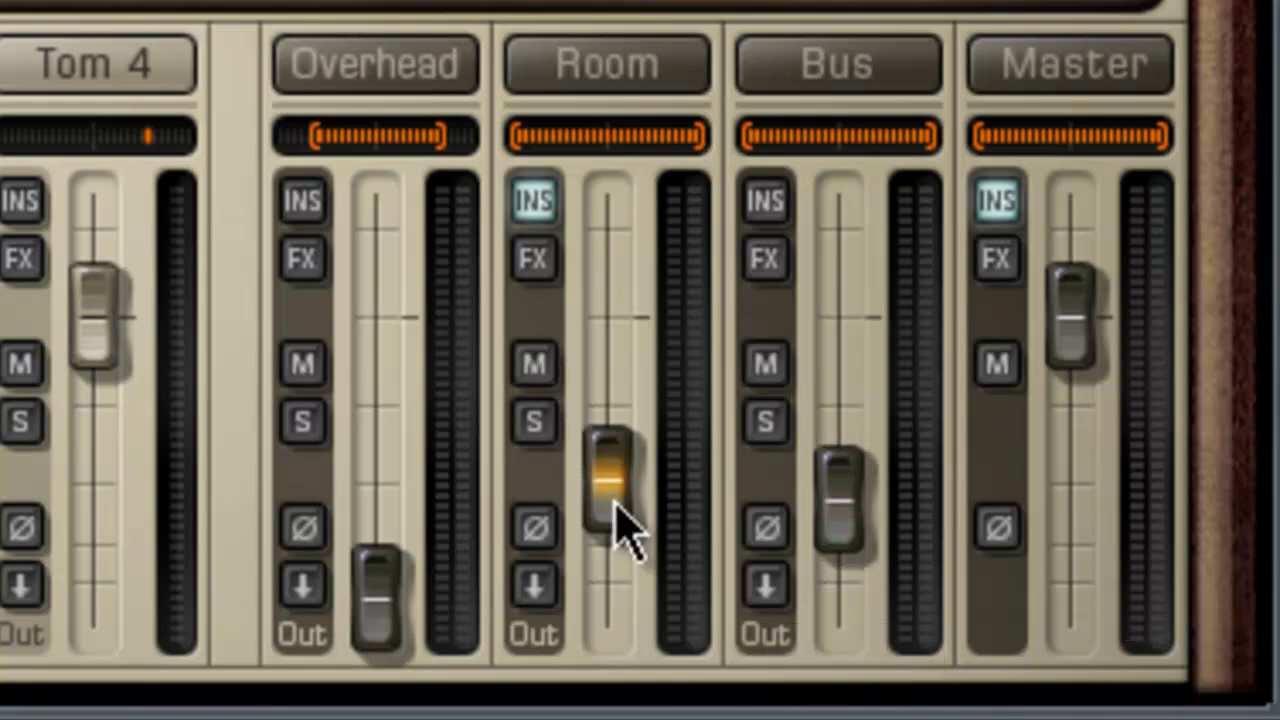
left_click_drag(614, 502, 634, 588)
left_click_drag(846, 503, 840, 563)
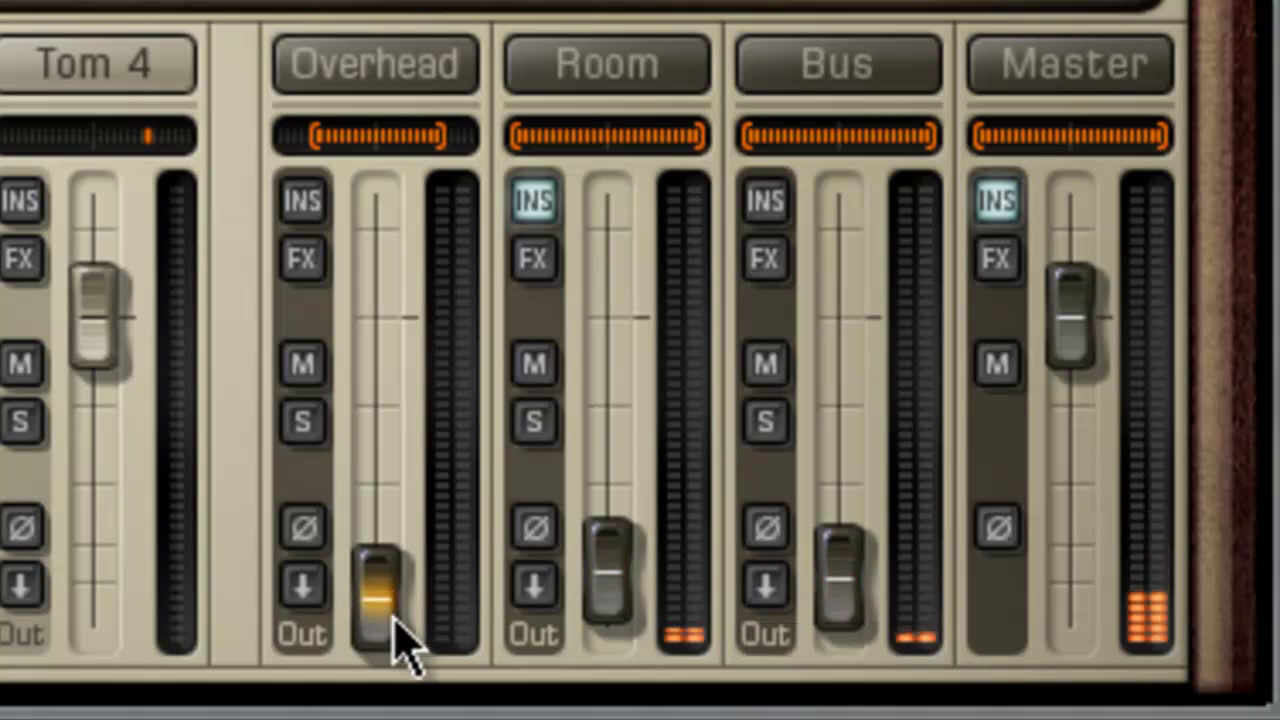
- Set Overhead to -24.73 dB, Snare to -1.39 dB and HiHat to -11.36 dB
left_click_drag(393, 608, 390, 546)
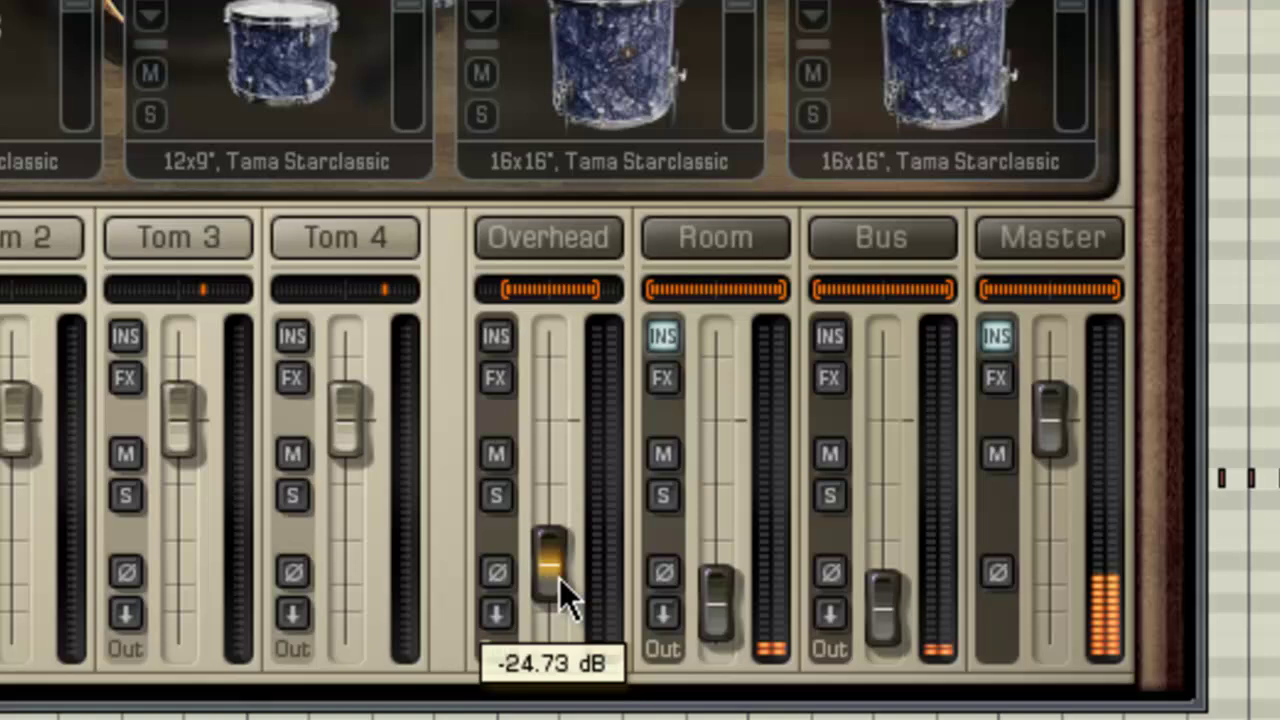
left_click_drag(559, 578, 559, 578)
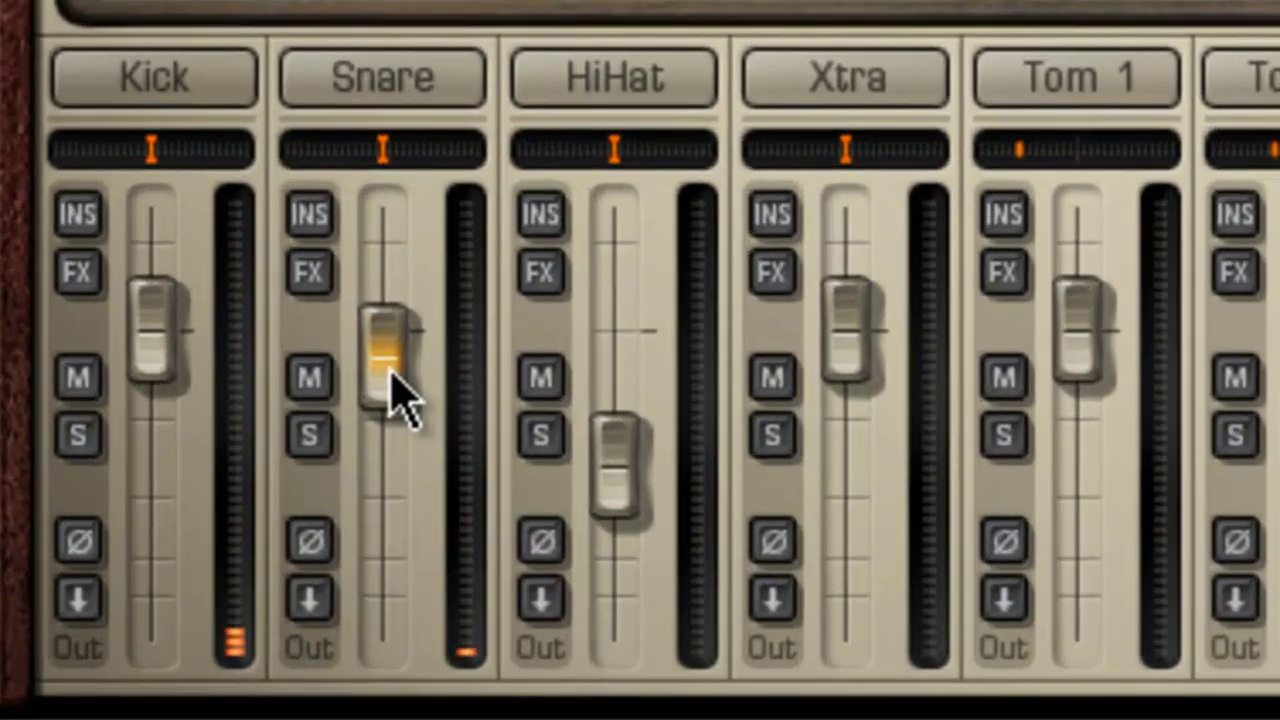
left_click_drag(398, 405, 393, 251)
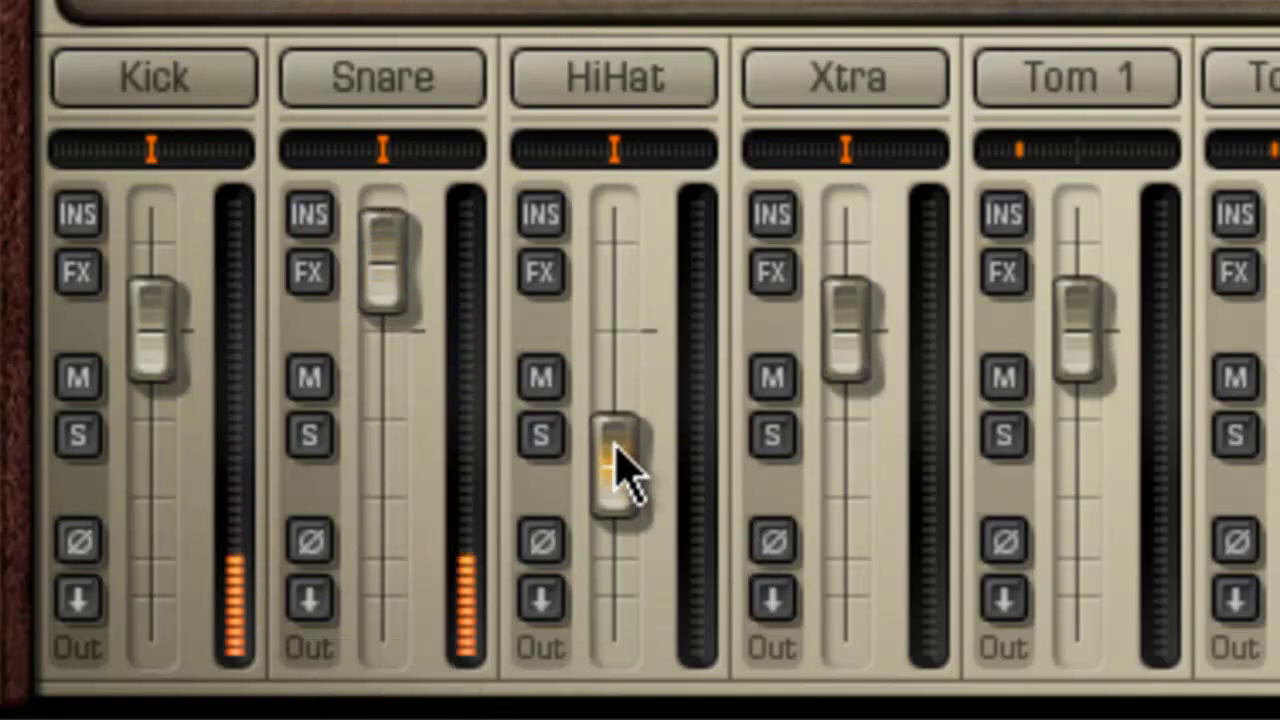
left_click_drag(623, 471, 618, 440)
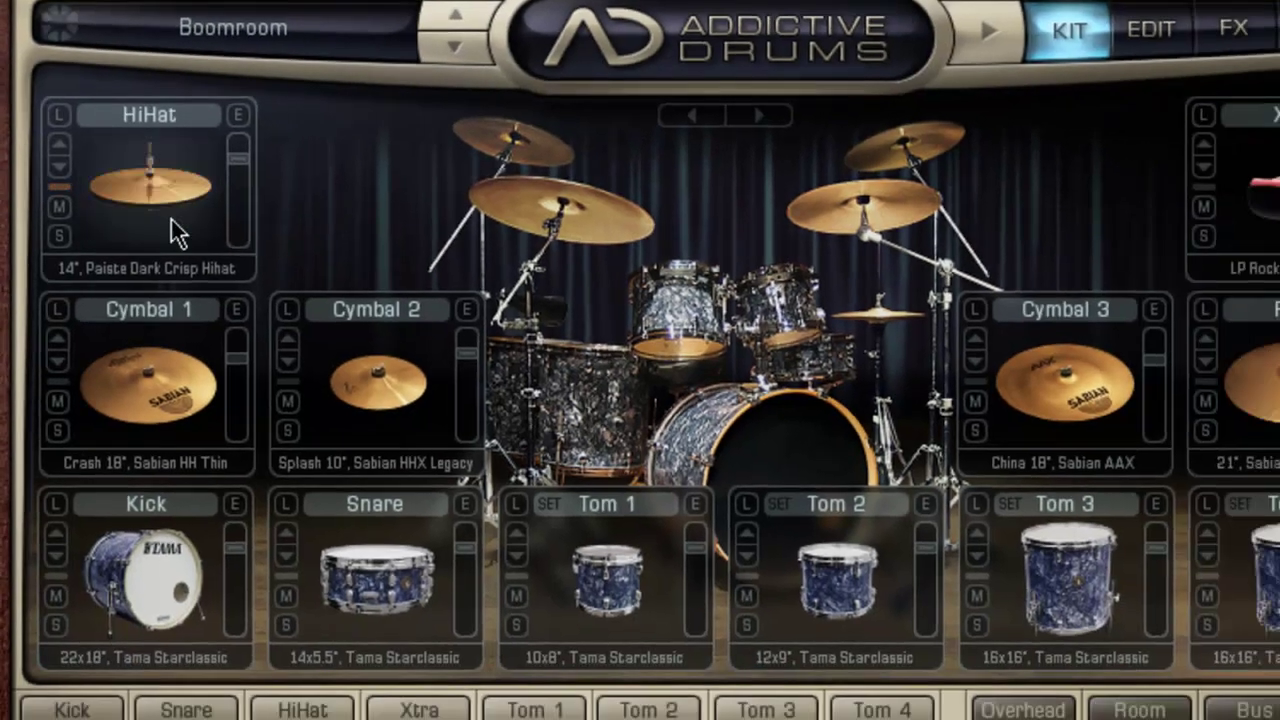
- Swap the hi-hat to the electronic HiHat, SDS-V sample and audition it
left_click(218, 400)
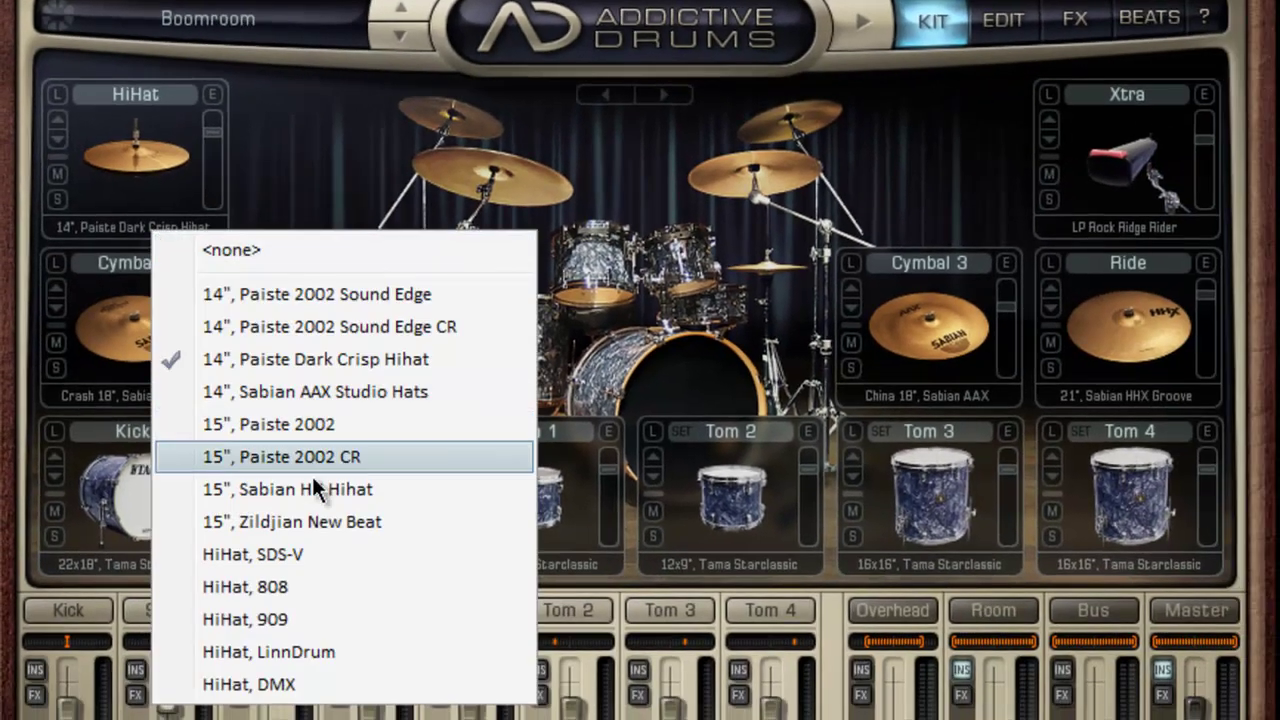
left_click(310, 554)
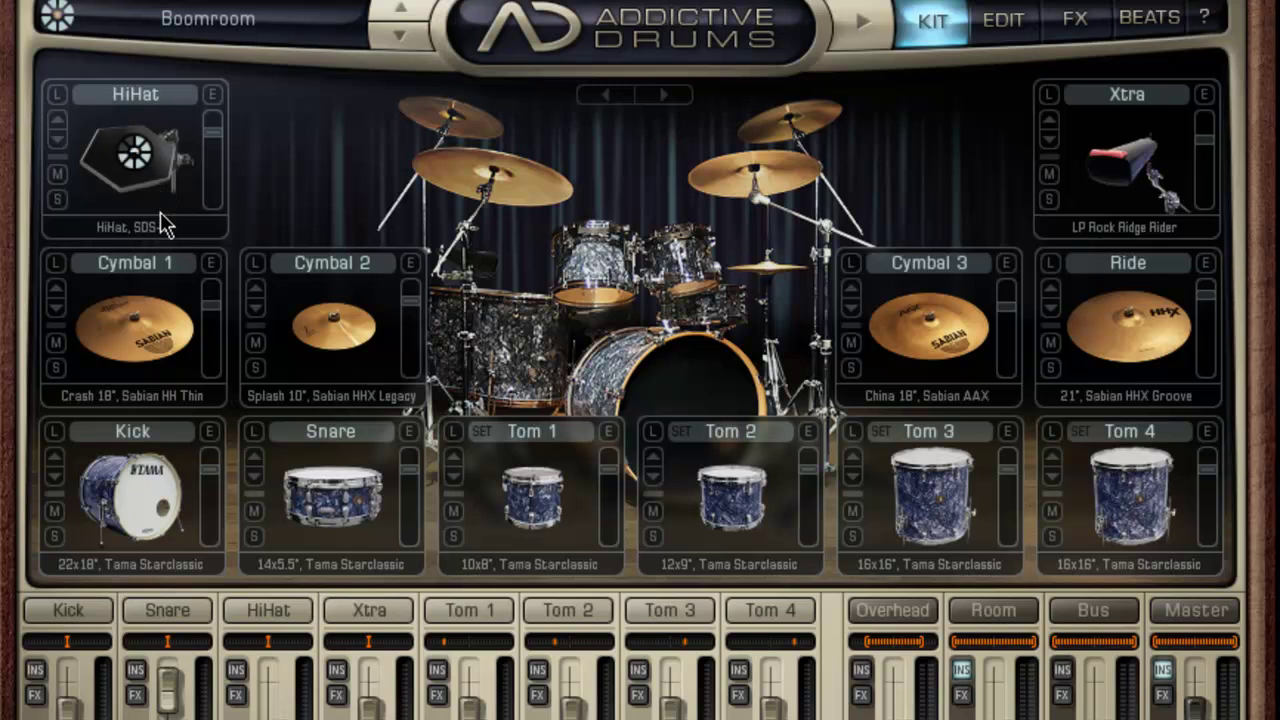
left_click(140, 183)
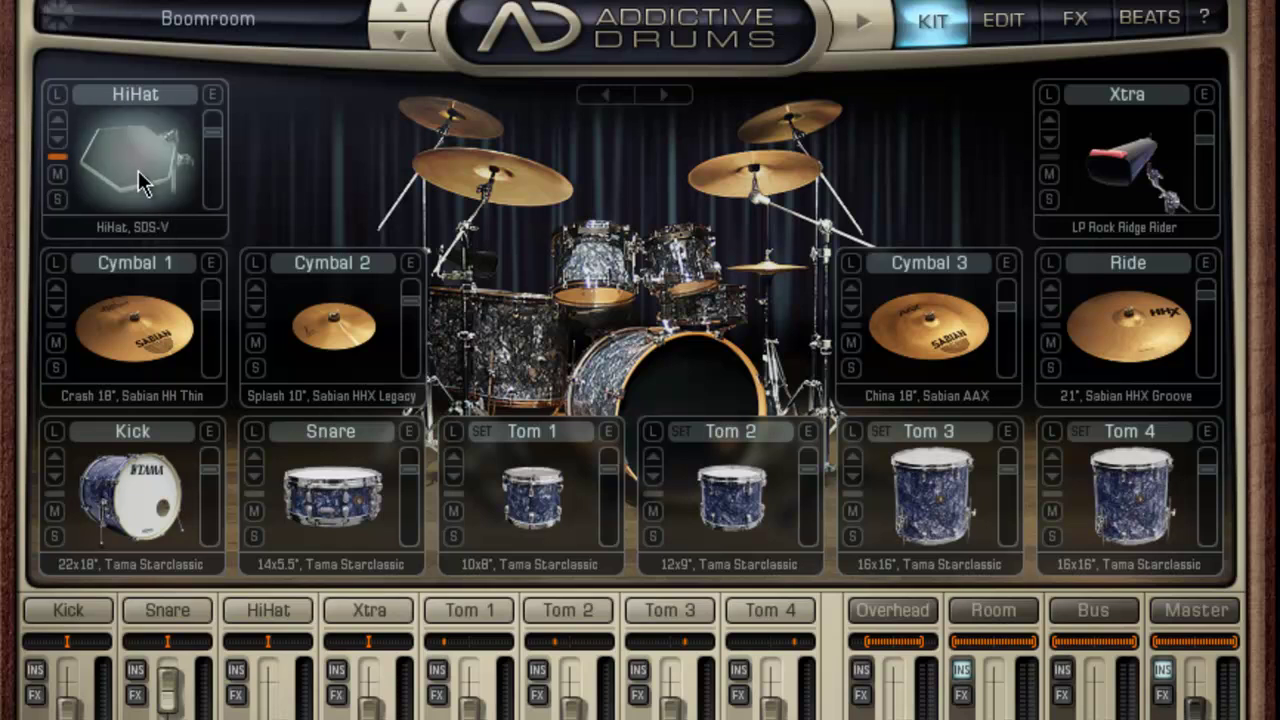
left_click(141, 183)
left_click(143, 186)
left_click(143, 186)
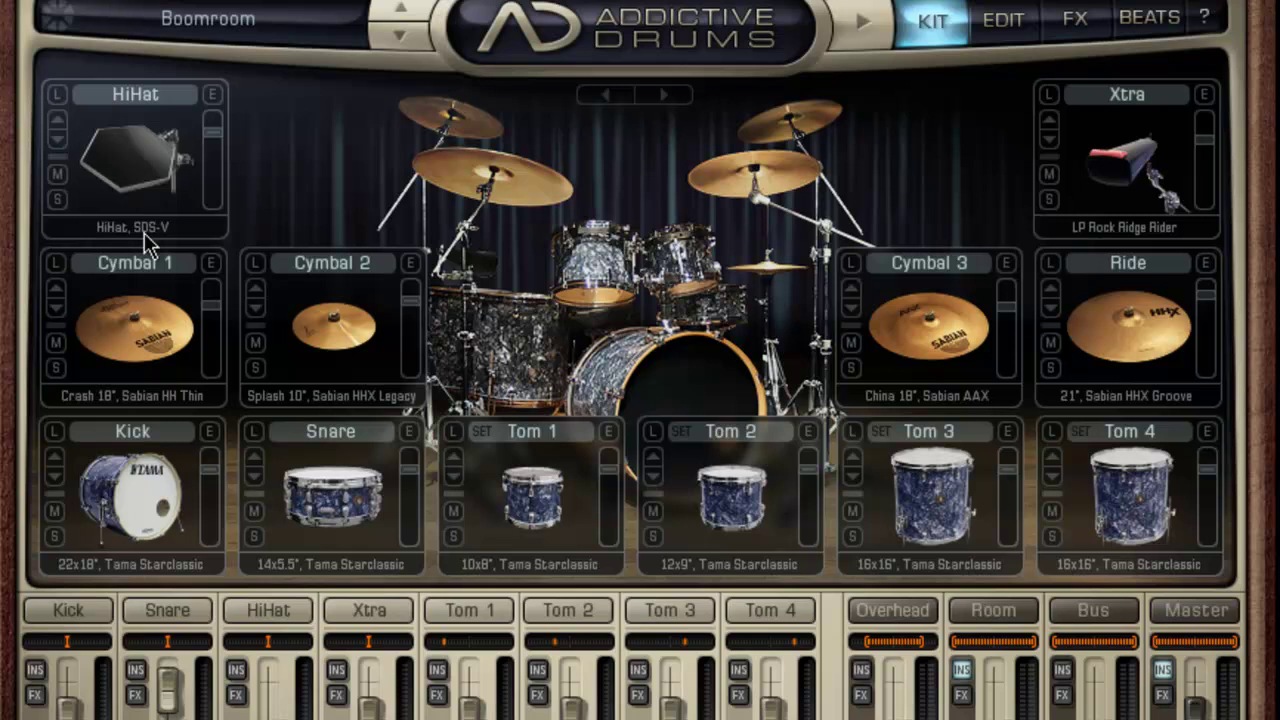
- Try the HiHat, 808 and HiHat, 909 samples, auditioning each
left_click(144, 232)
left_click(277, 594)
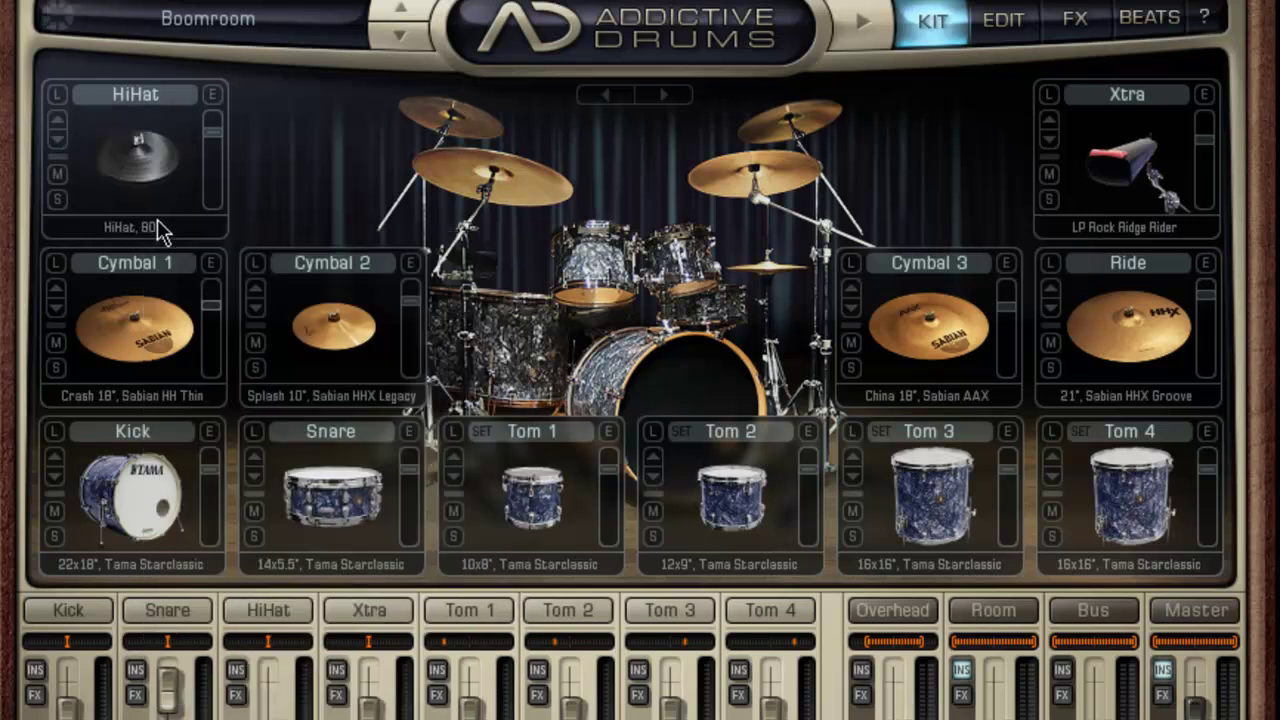
left_click(147, 167)
left_click(150, 230)
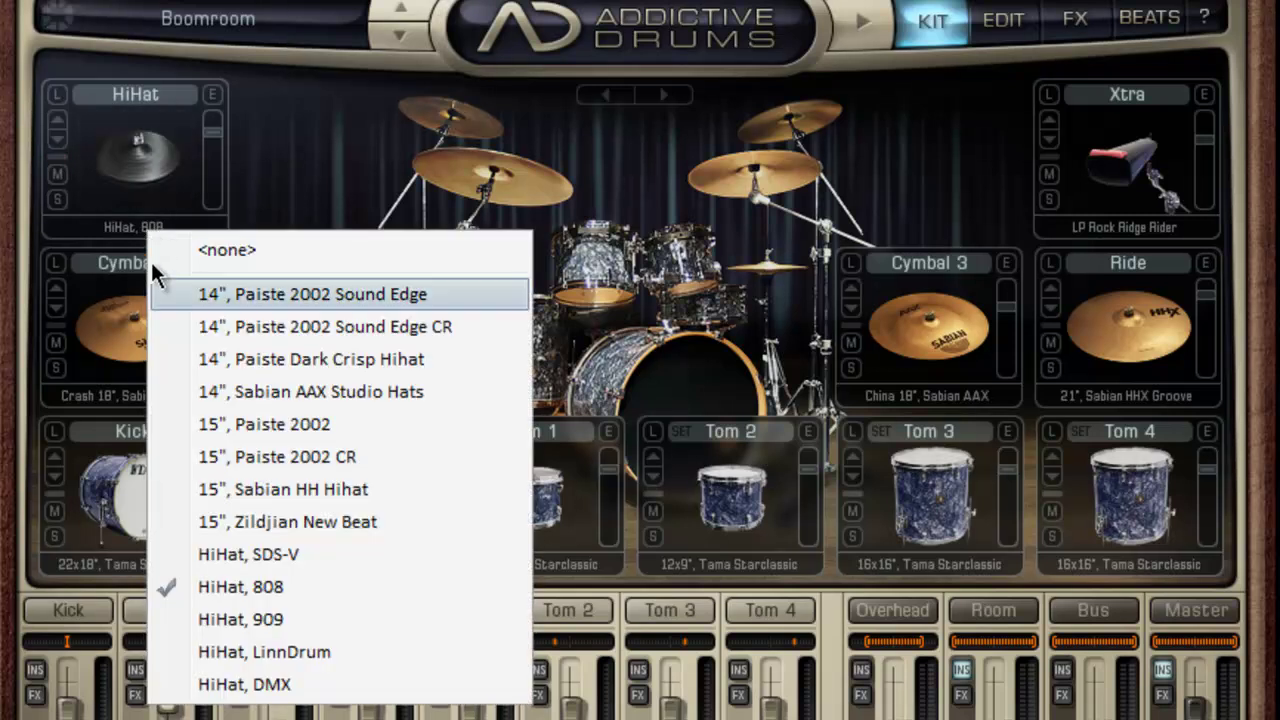
left_click(250, 619)
left_click(118, 178)
- Settle on the HiHat, LinnDrum sample and audition it
left_click(127, 228)
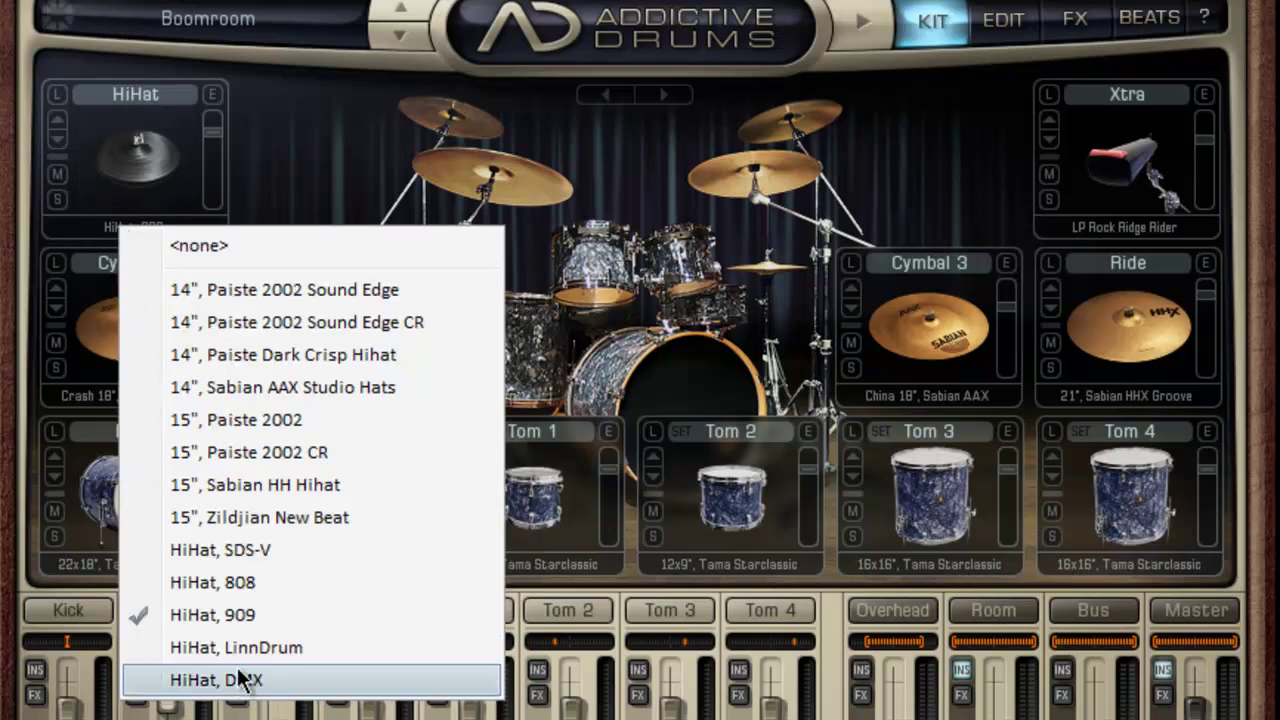
left_click(236, 647)
left_click(121, 150)
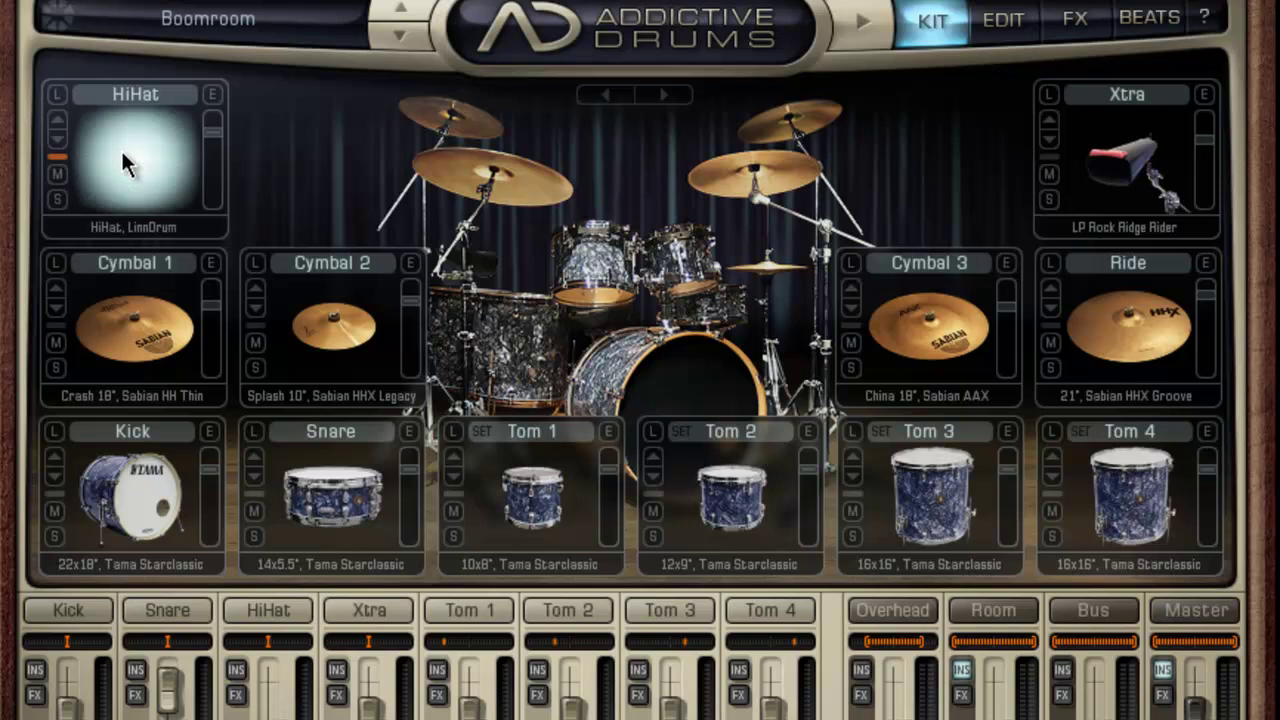
left_click(121, 148)
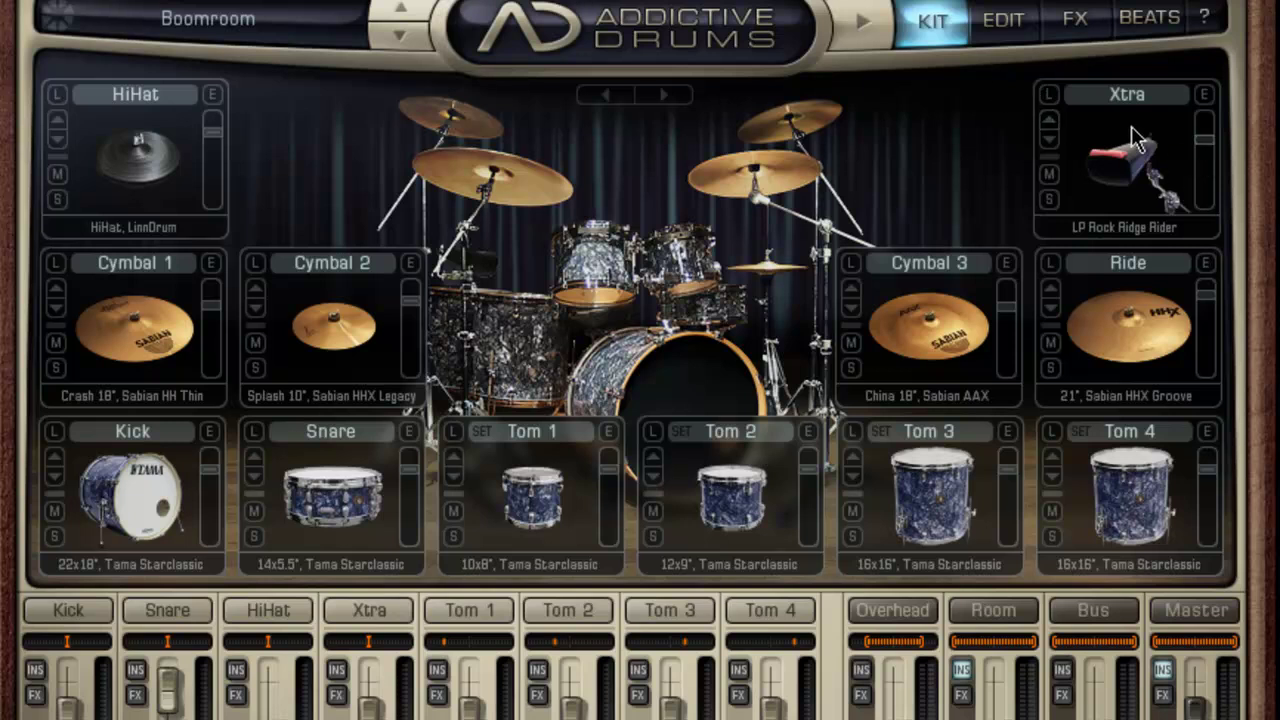
- Audition the existing Xtra cowbell sound
left_click(1130, 168)
left_click(1127, 163)
left_click(1127, 163)
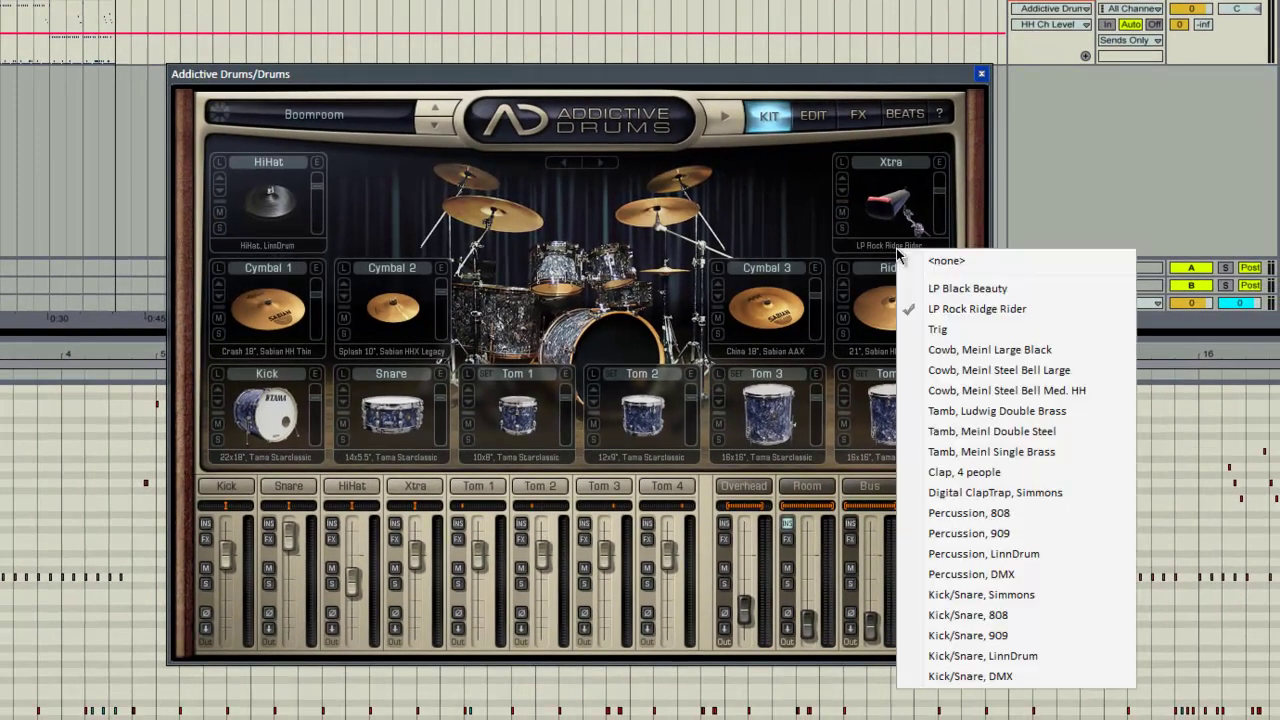
- Load Clap, 4 people on the Xtra slot and audition it alongside the snare and kick
left_click(910, 245)
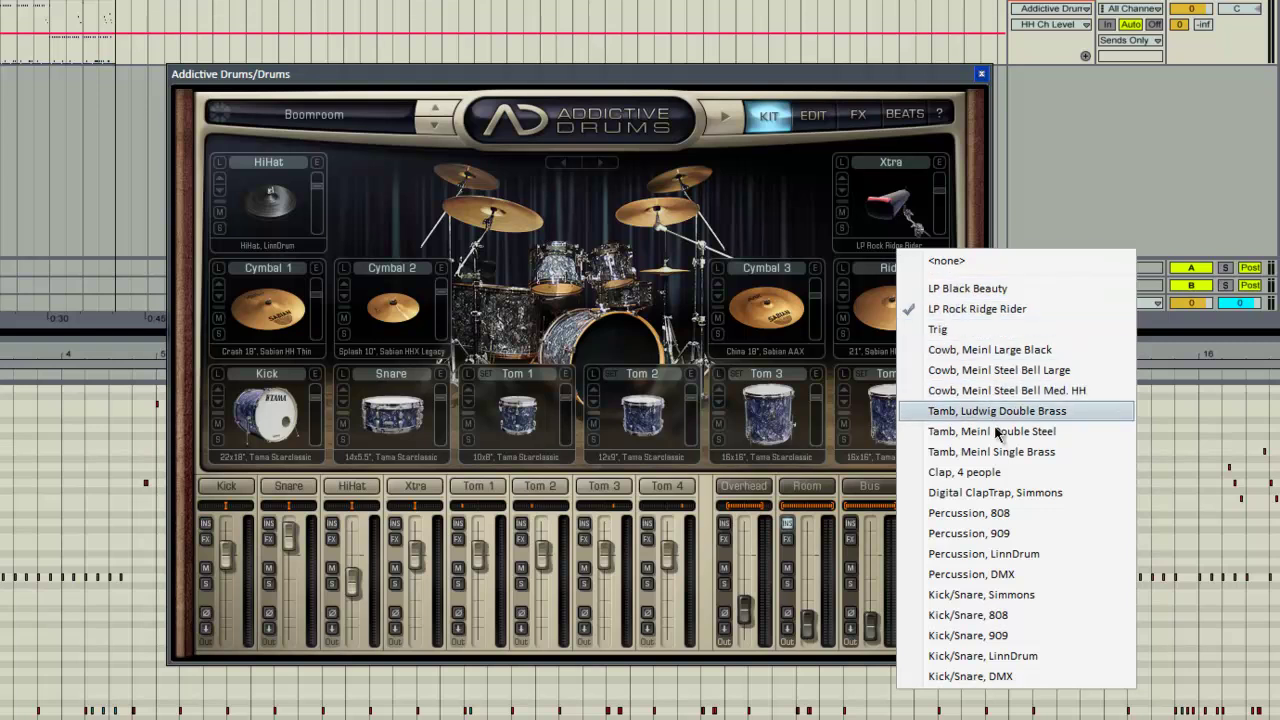
left_click(1008, 472)
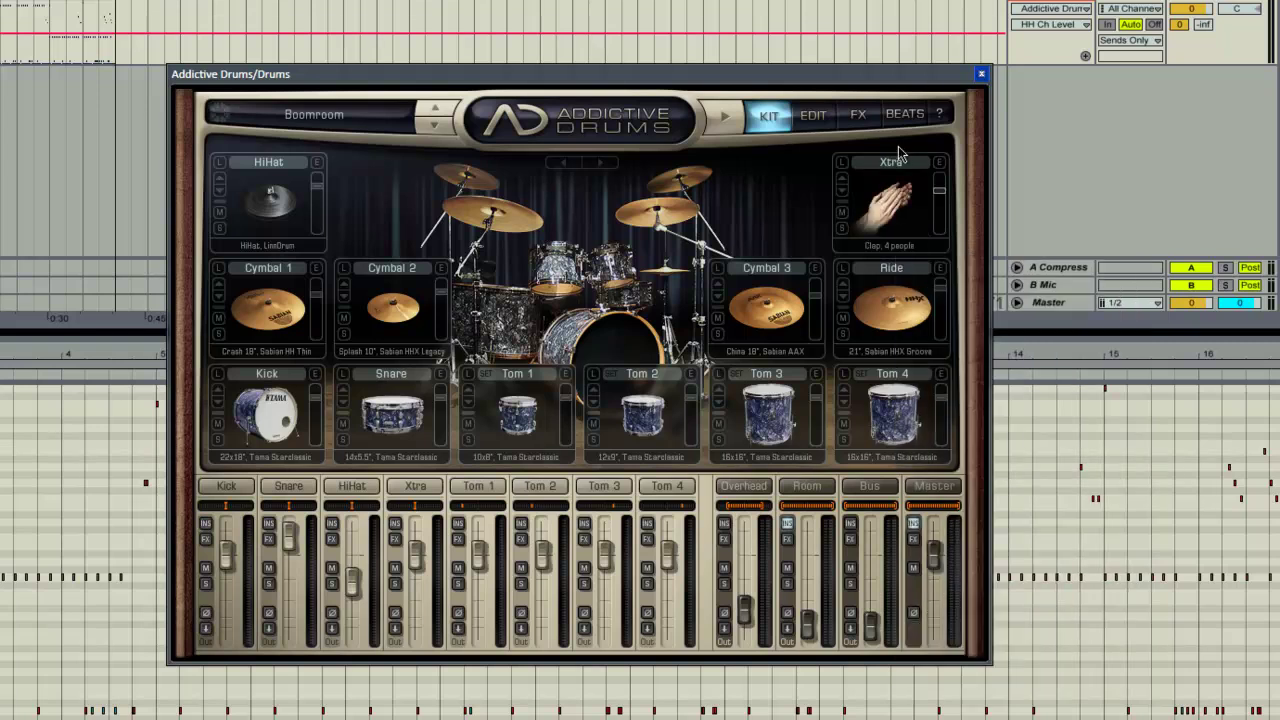
left_click(898, 208)
left_click(897, 207)
left_click(889, 222)
left_click(380, 418)
left_click(294, 428)
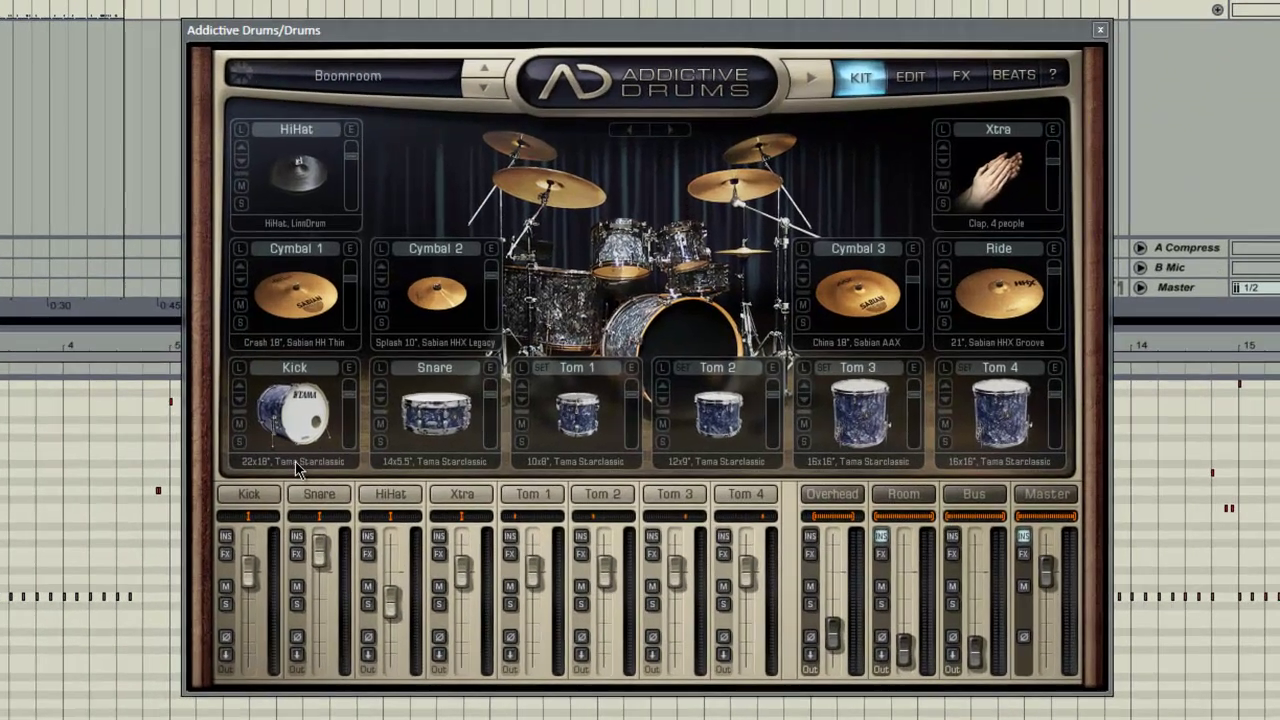
left_click(530, 456)
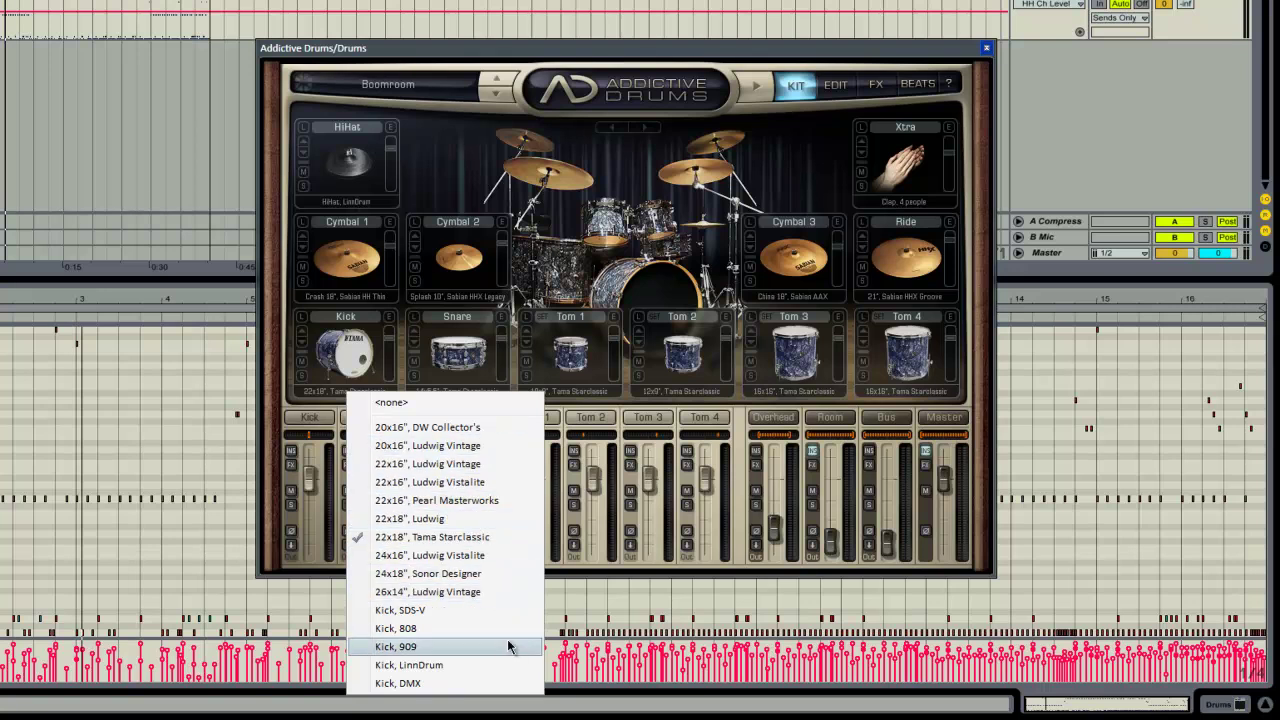
left_click(566, 388)
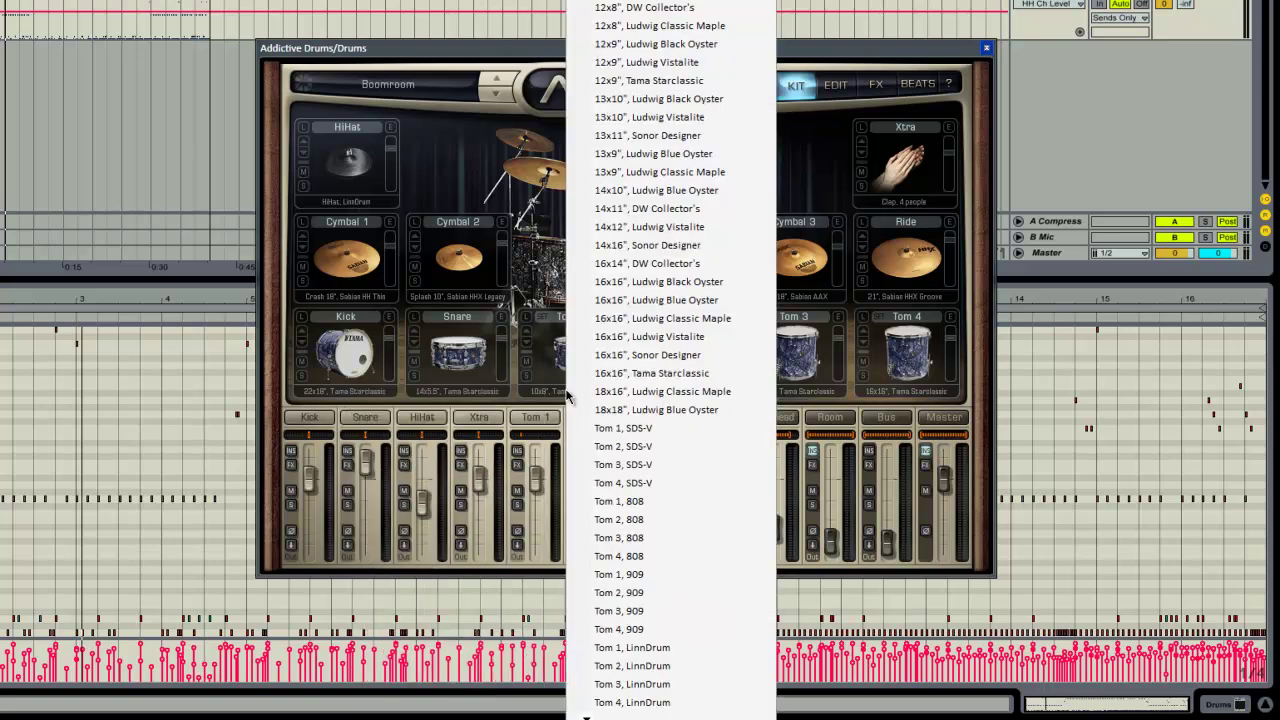
left_click(425, 56)
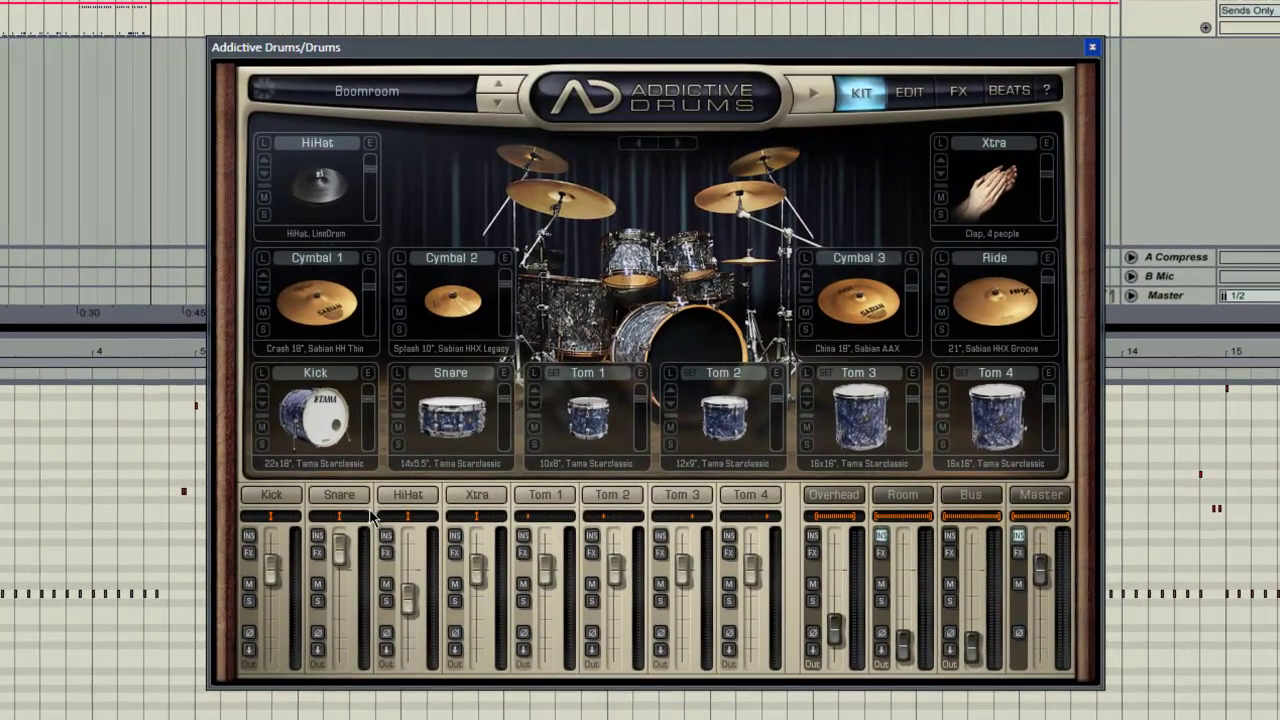
- Open the Kick channel on the EDIT page with its channel insert effects visible
left_click(267, 500)
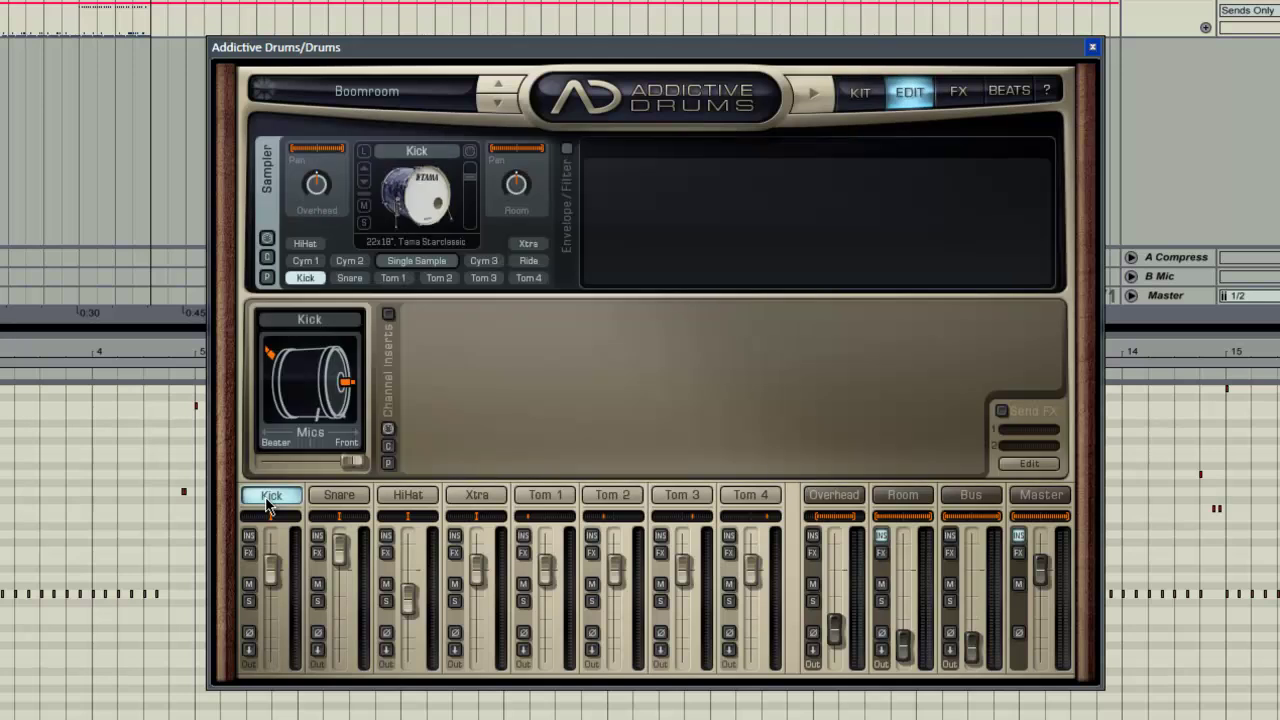
left_click(389, 315)
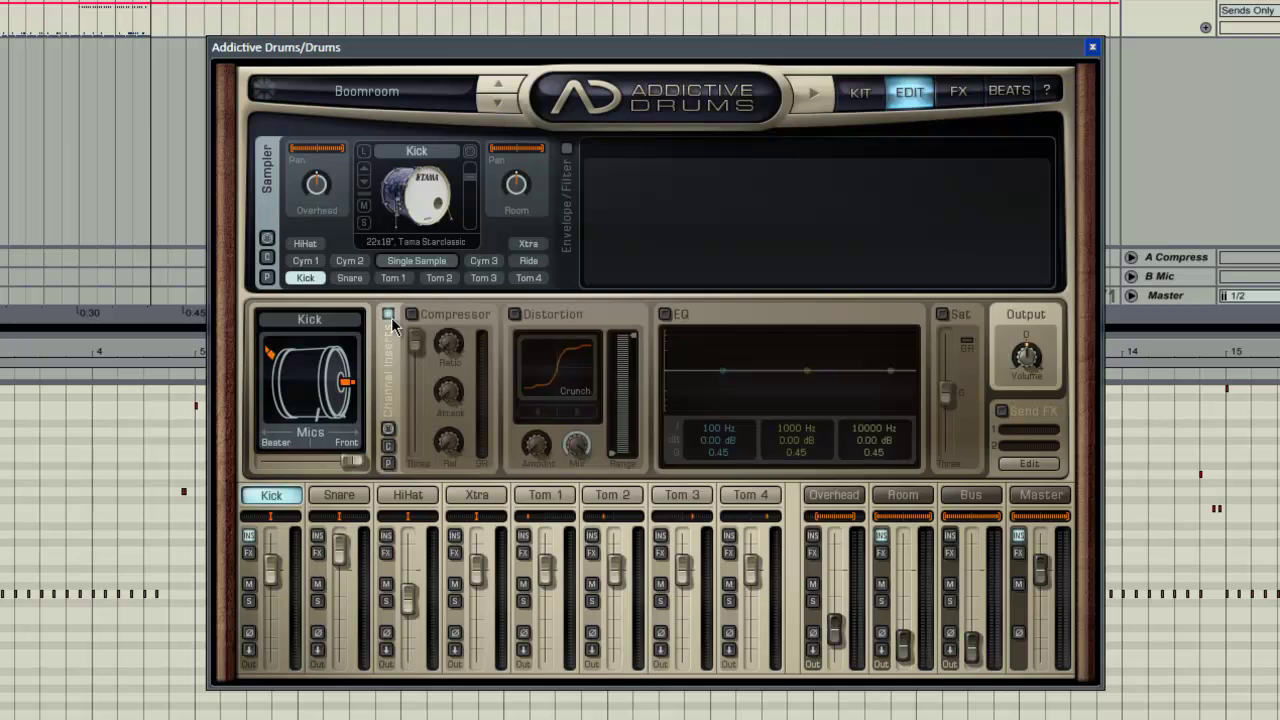
left_click(389, 315)
left_click(389, 315)
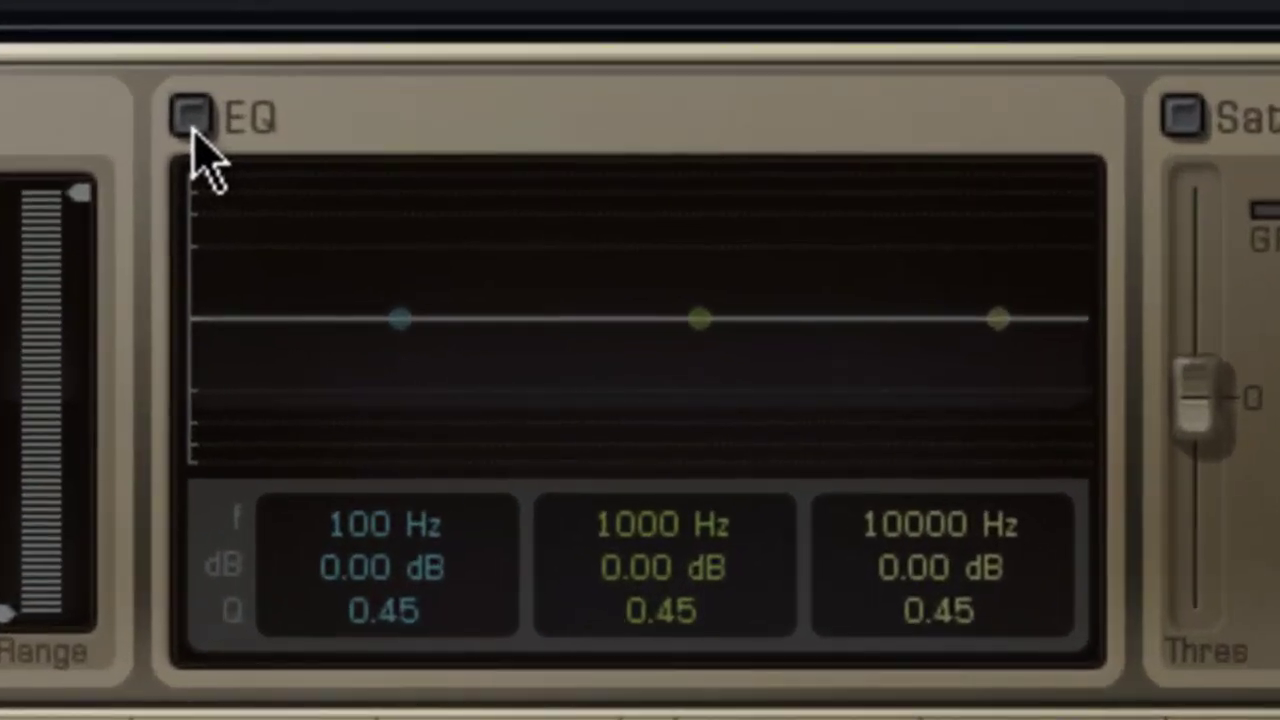
- Enable the Kick EQ with a 20 Hz low cut at -24 dB, Q 1.55
left_click(296, 166)
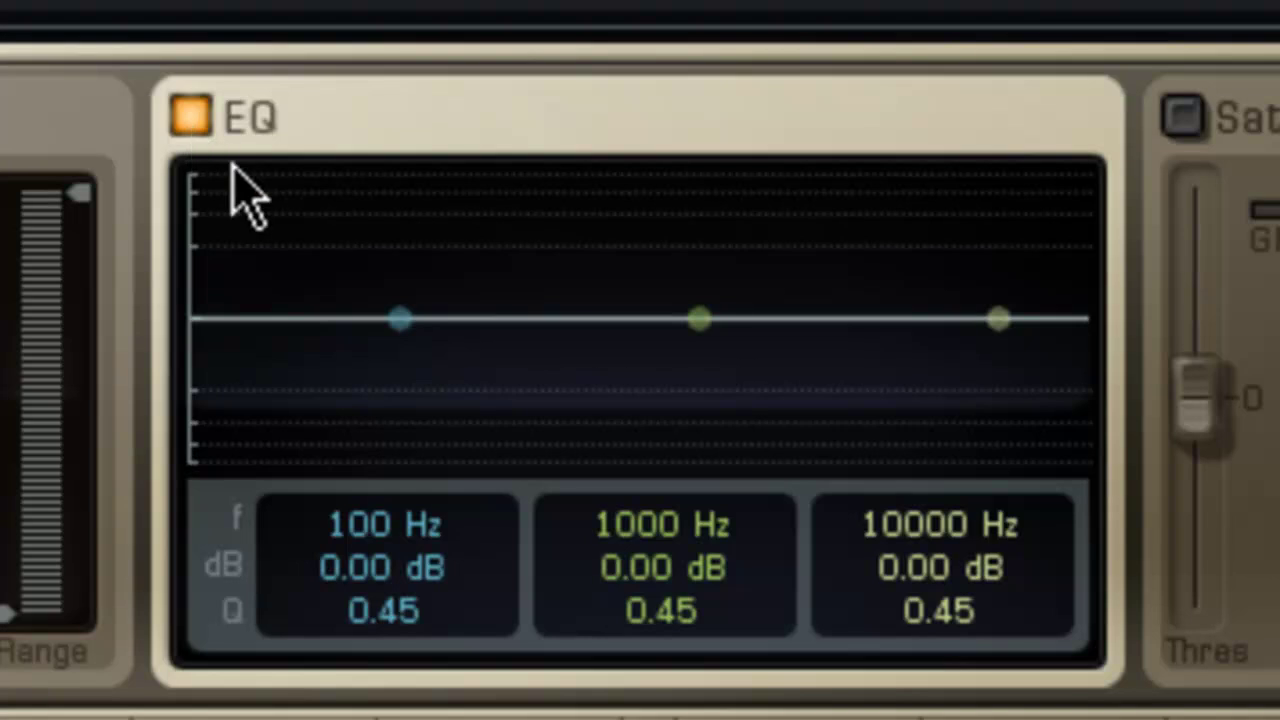
left_click_drag(405, 320, 150, 512)
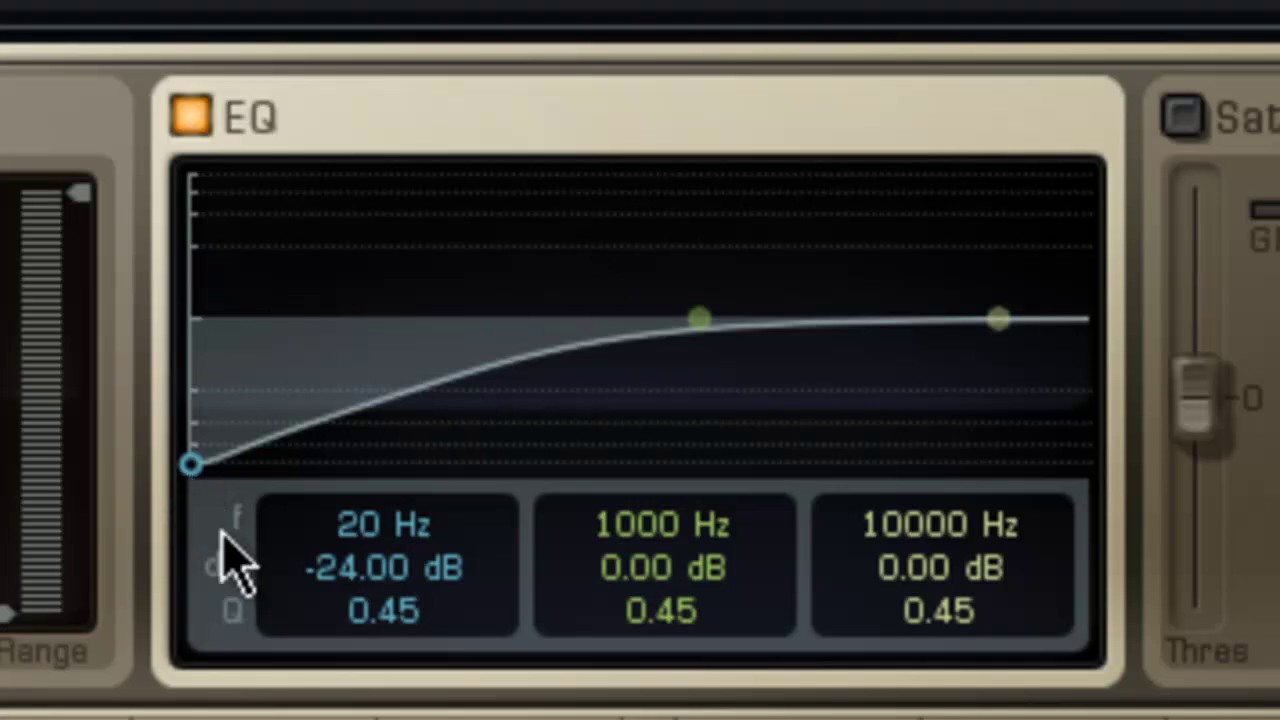
left_click_drag(404, 592, 400, 426)
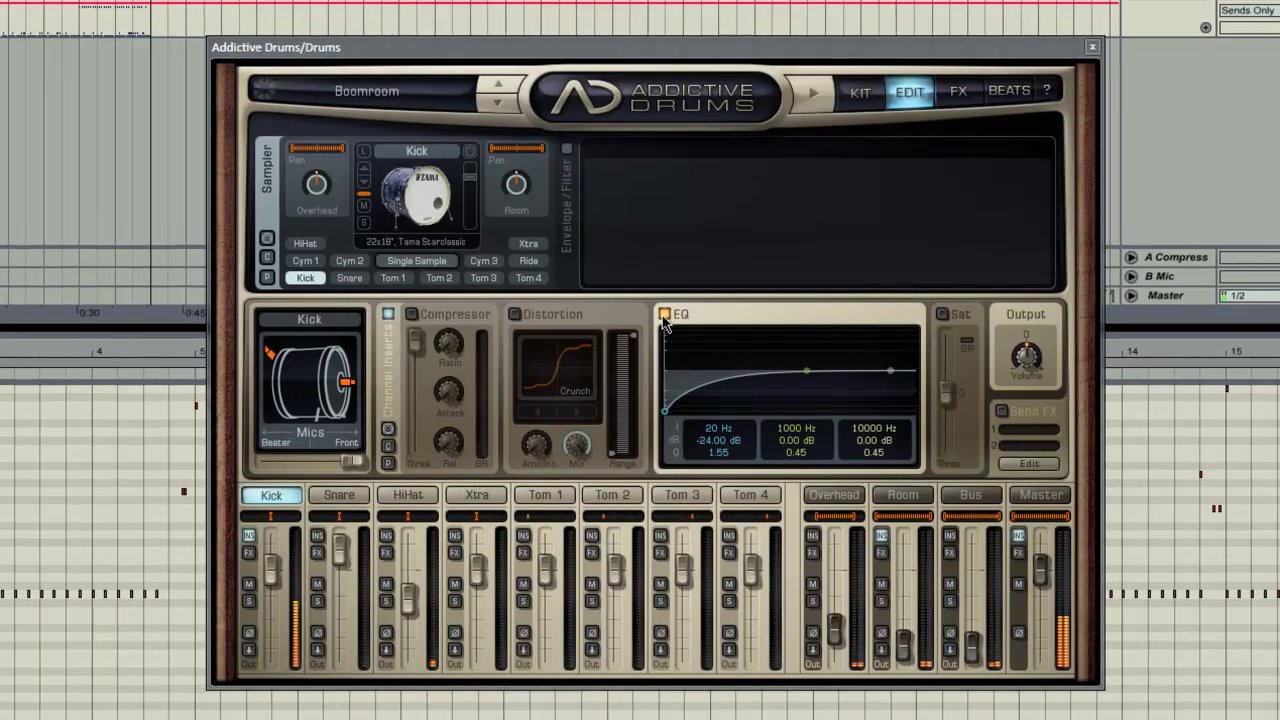
left_click(663, 316)
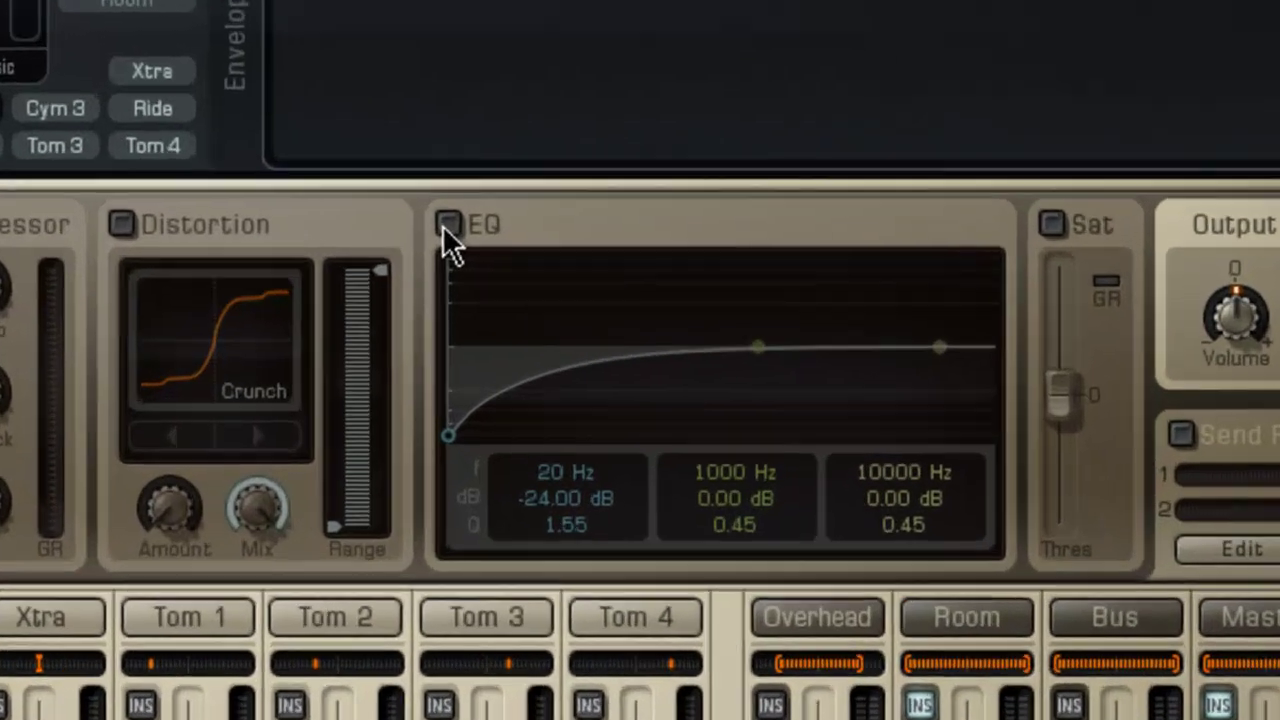
left_click(566, 274)
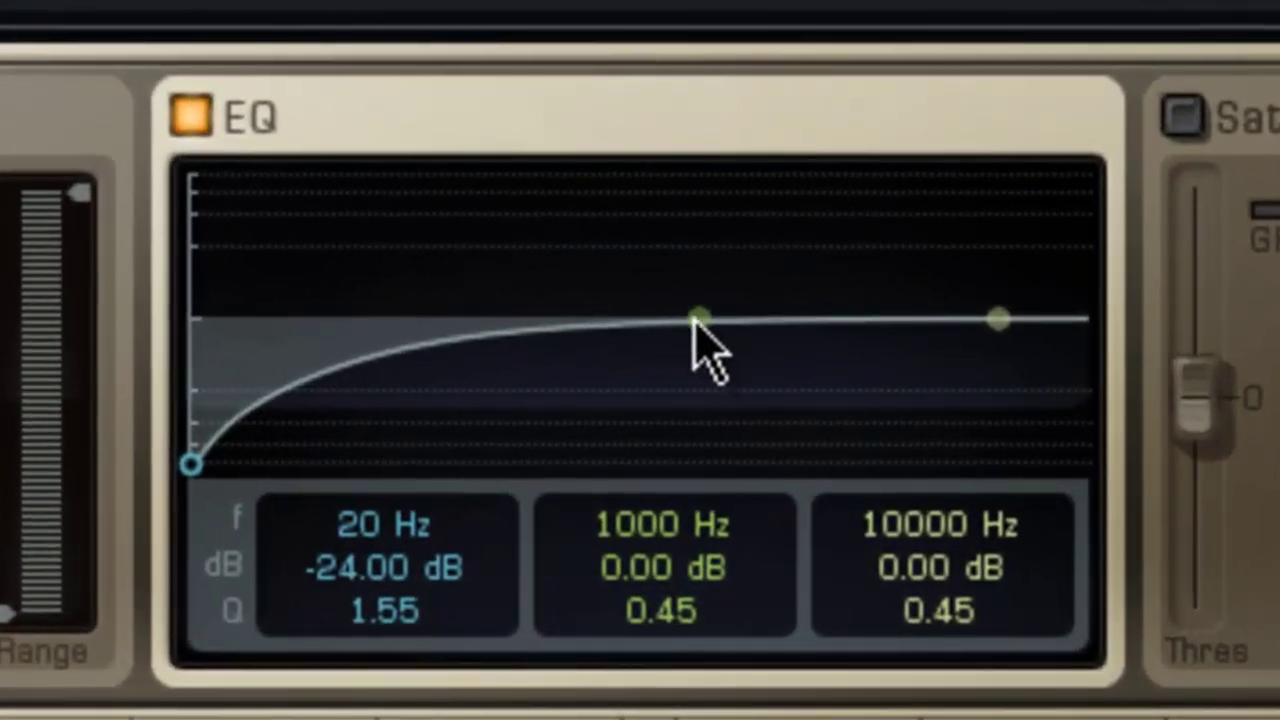
- Boost the mid band about 7 dB near 118 Hz and raise the master output
left_click_drag(697, 318, 512, 237)
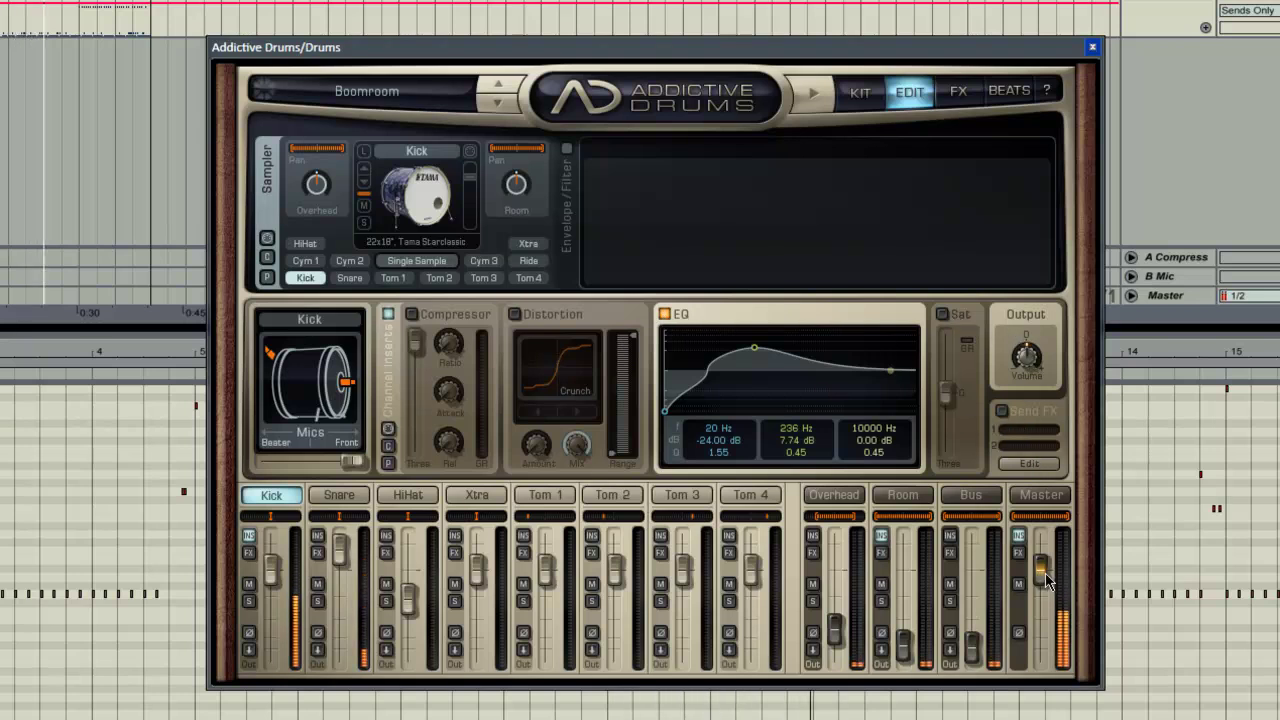
left_click_drag(1044, 584, 1043, 558)
mouse_move(752, 349)
left_mouse_down()
mouse_move(715, 339)
mouse_move(730, 356)
left_mouse_up()
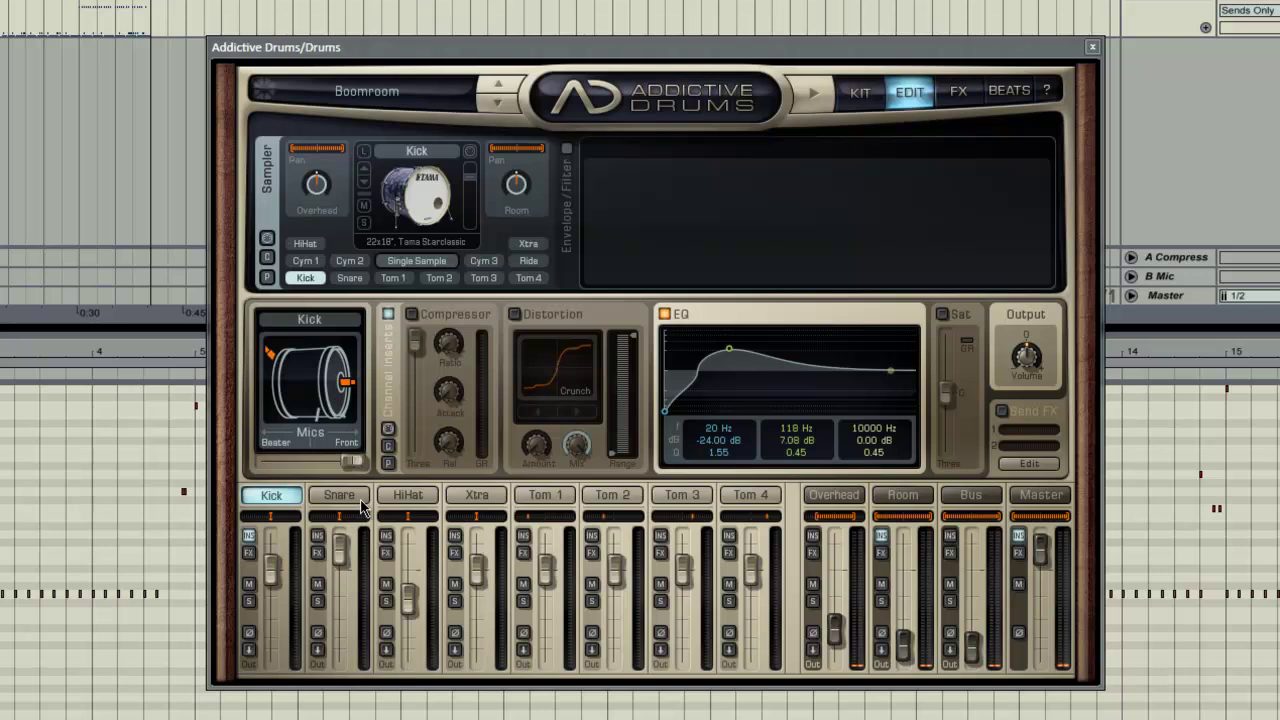
- Turn on the HiHat channel's distortion insert and step it to the BitCrush preset
left_click(420, 495)
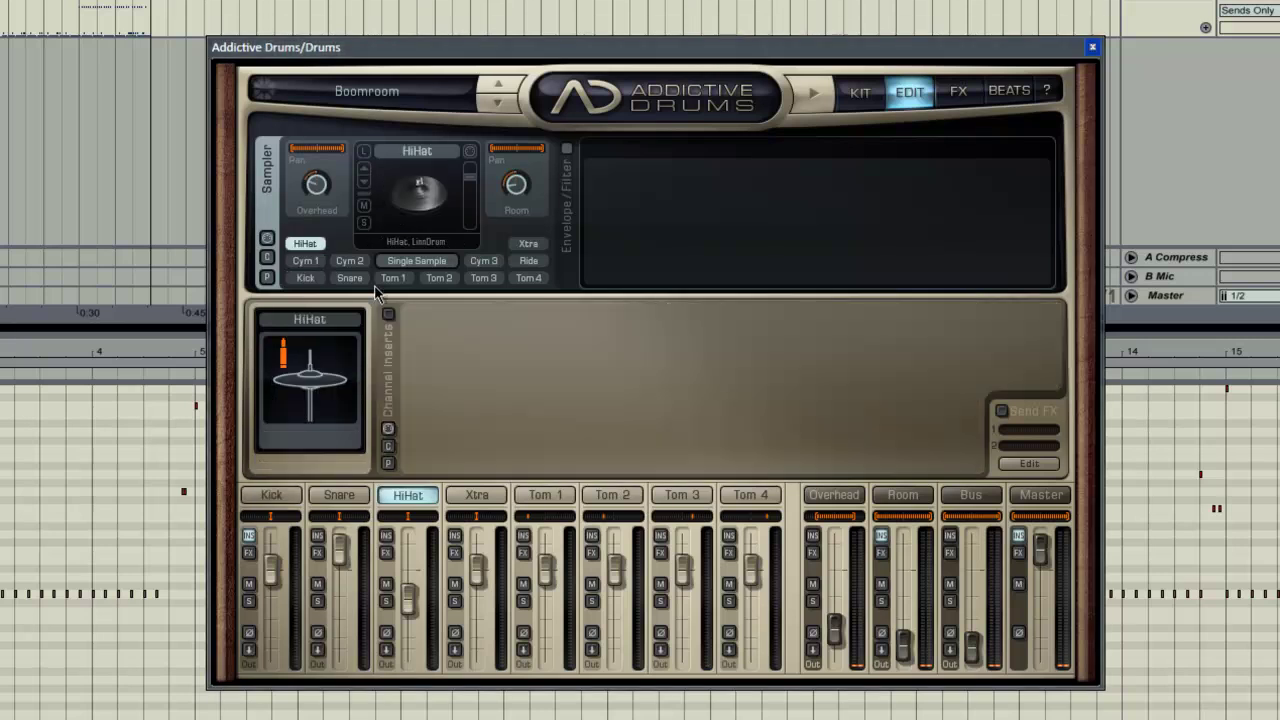
left_click(389, 315)
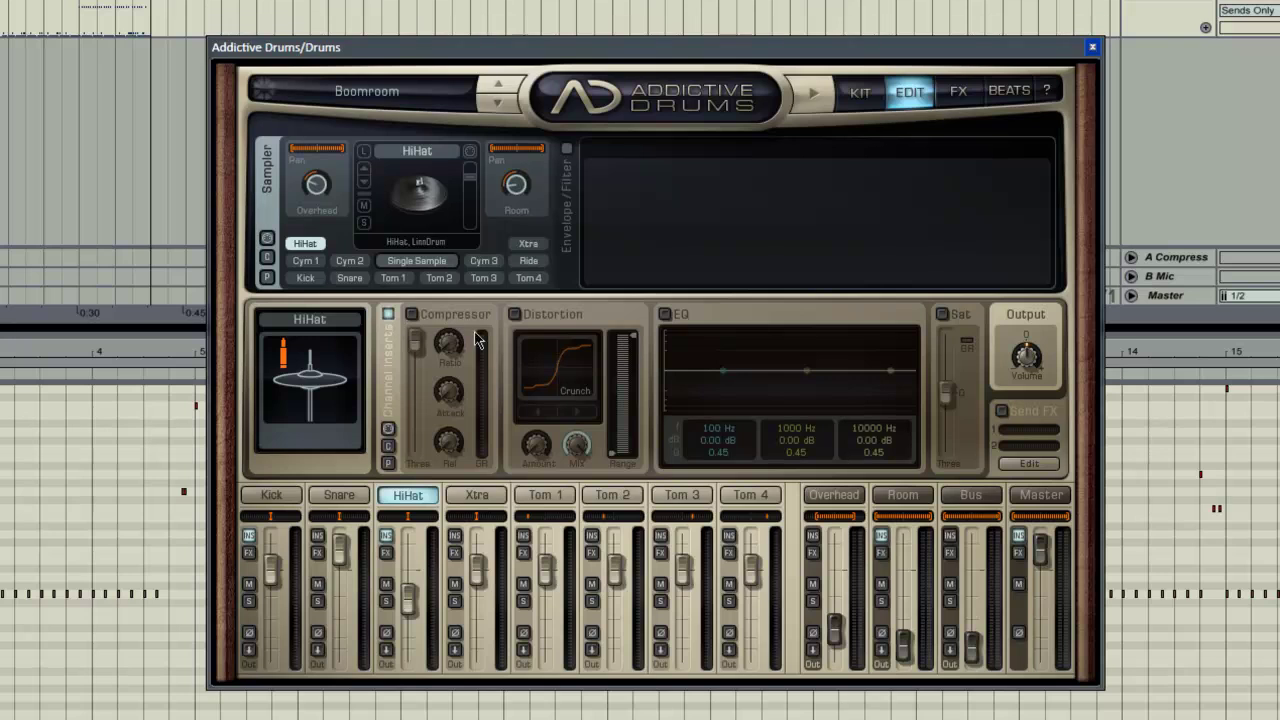
left_click(514, 315)
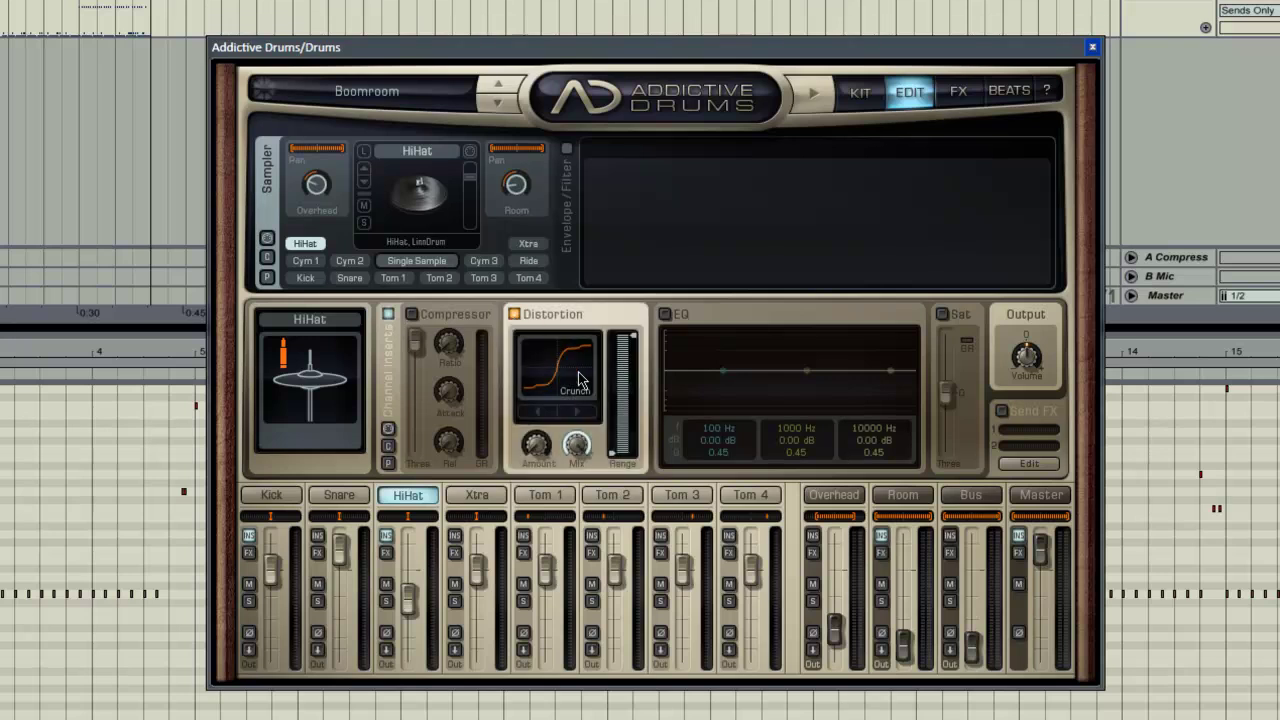
left_click(585, 412)
left_click(584, 412)
left_click(584, 412)
- Switch the HiHat distortion back off, hide its inserts, and move to the Snare channel
left_click(514, 315)
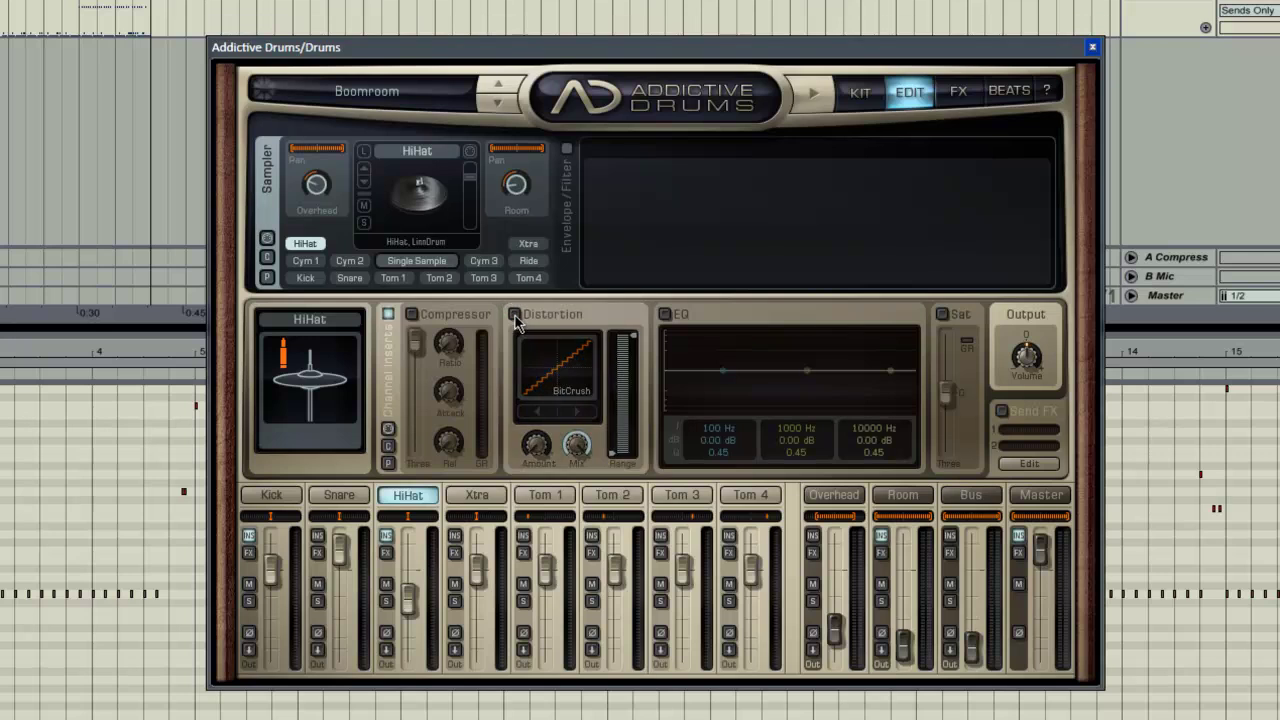
left_click(389, 315)
left_click(609, 494)
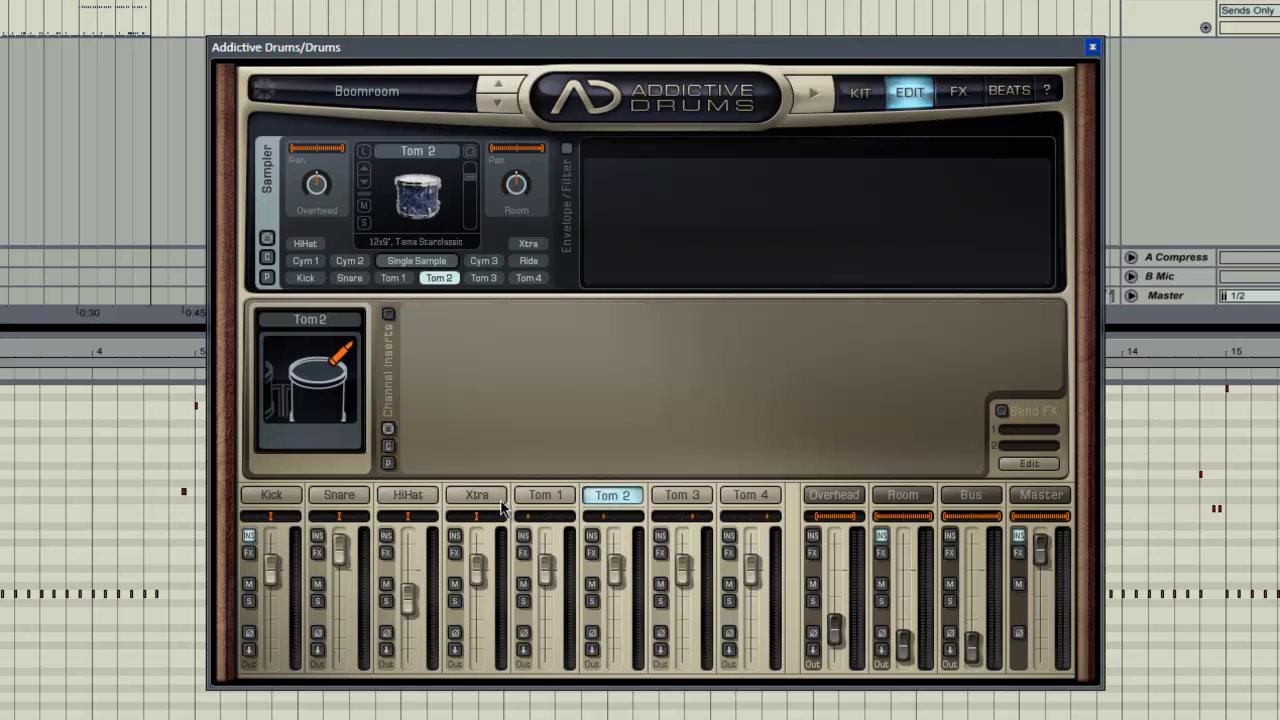
left_click(362, 500)
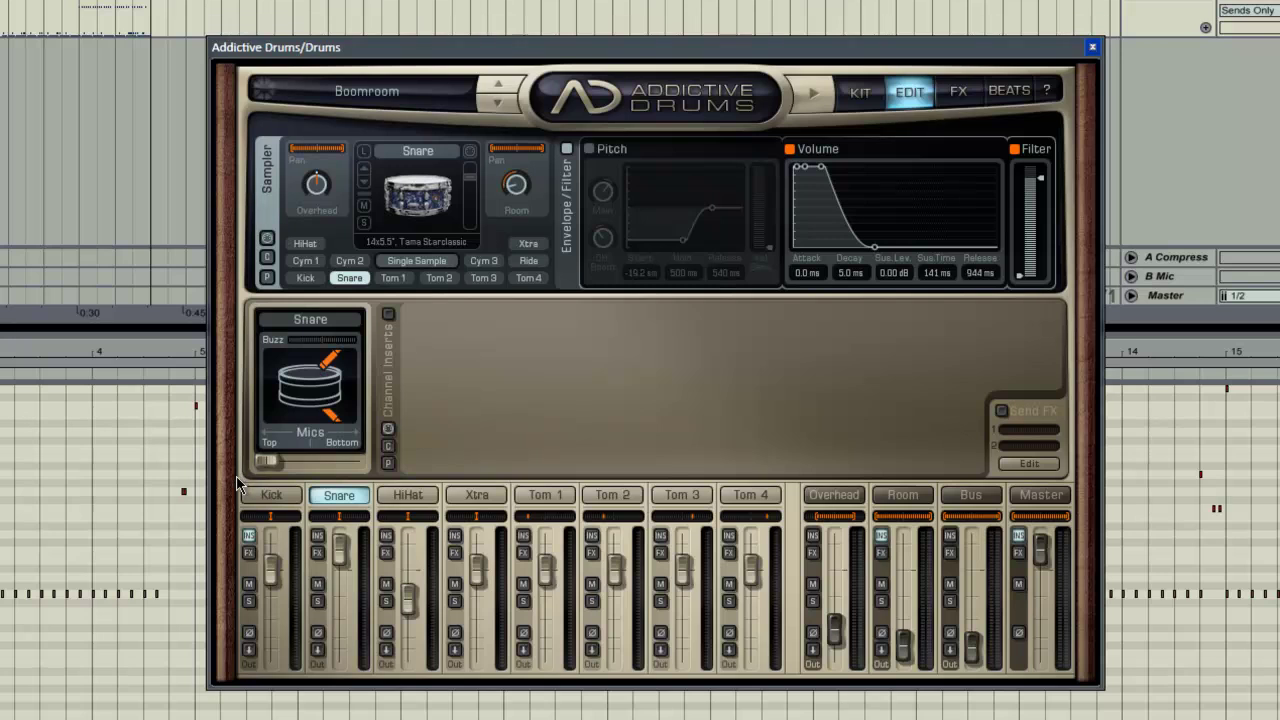